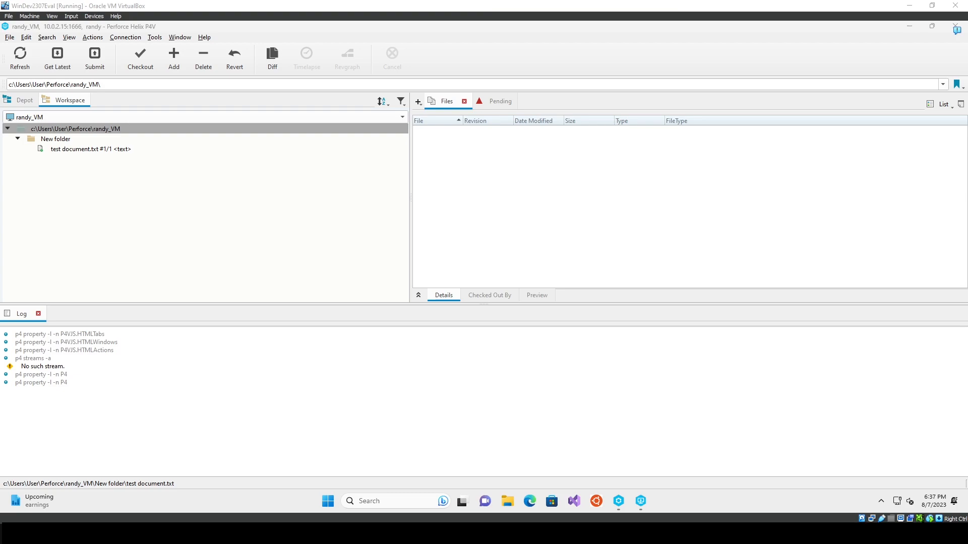
Open File Explorer and browse to New folder in the workspace directory under C:\Users\User\Perforce.
{"action": "left_click", "coordinate": [365, 205]}
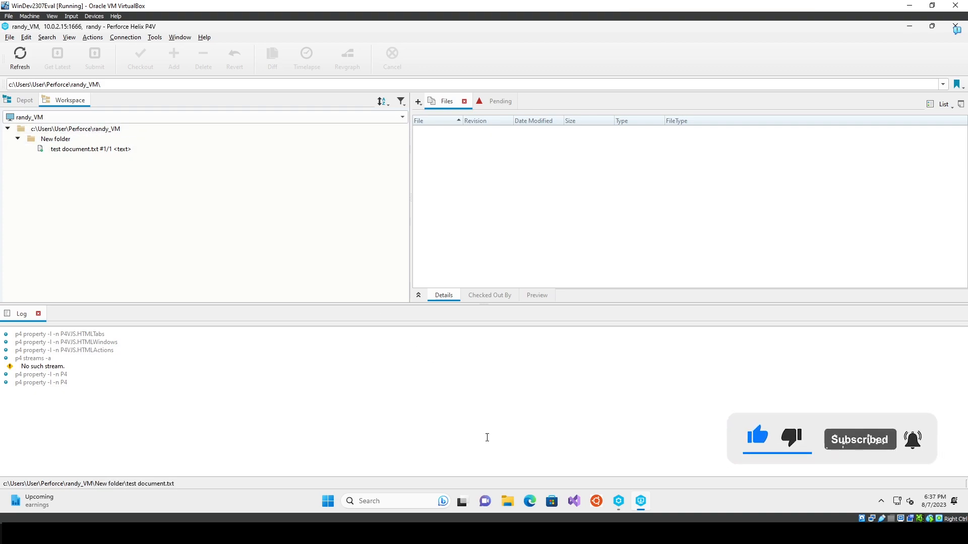
{"action": "left_click", "coordinate": [508, 501]}
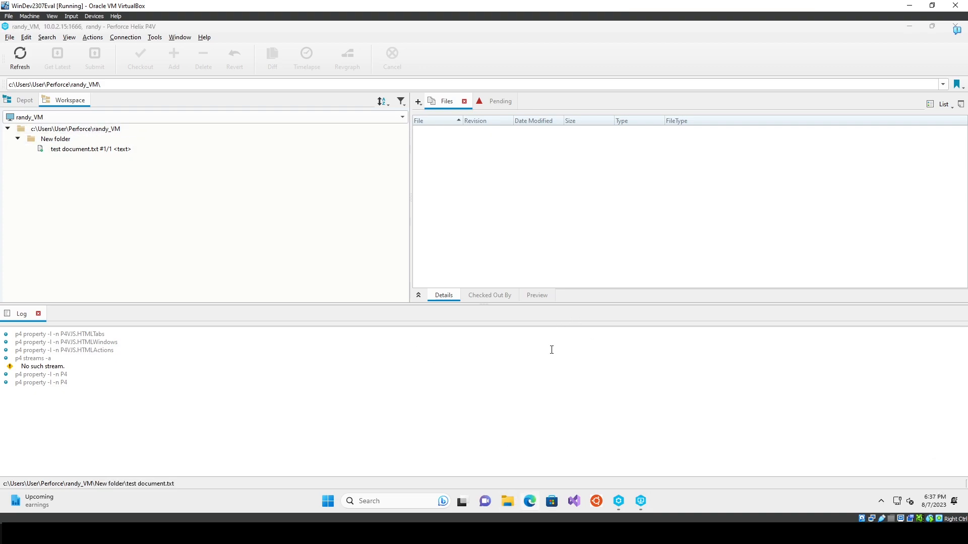
{"action": "left_click_drag", "start_coordinate": [439, 102], "coordinate": [499, 96]}
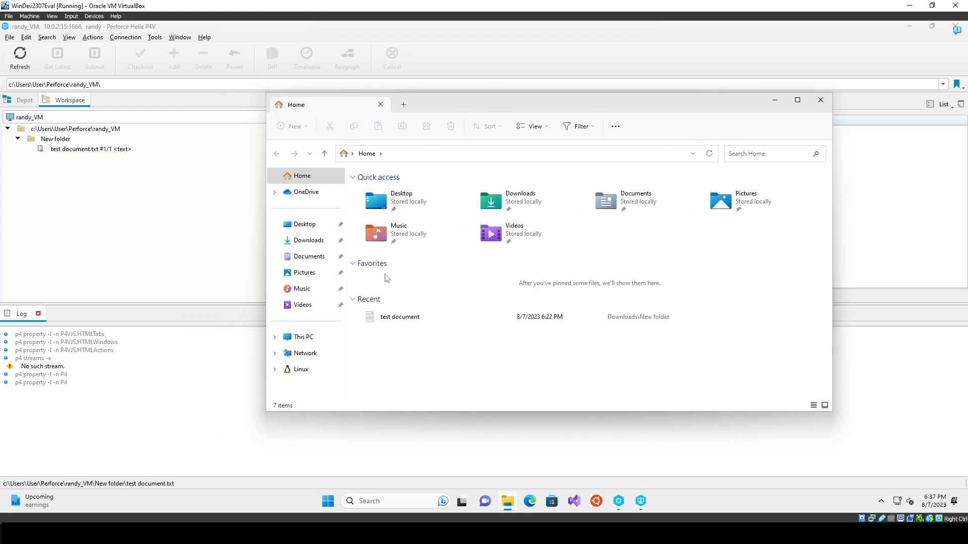
{"action": "left_click", "coordinate": [315, 344]}
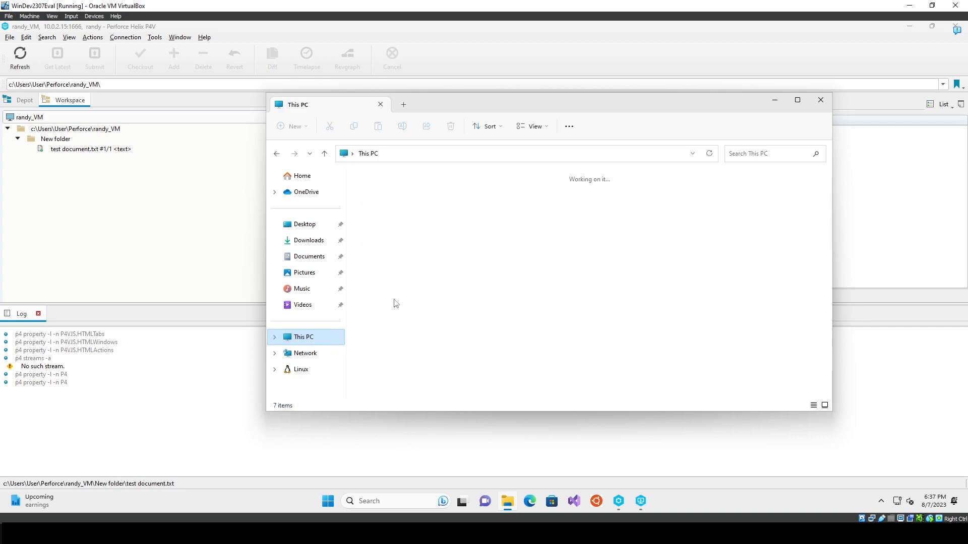
{"action": "double_click", "coordinate": [425, 205]}
{"action": "double_click", "coordinate": [411, 241]}
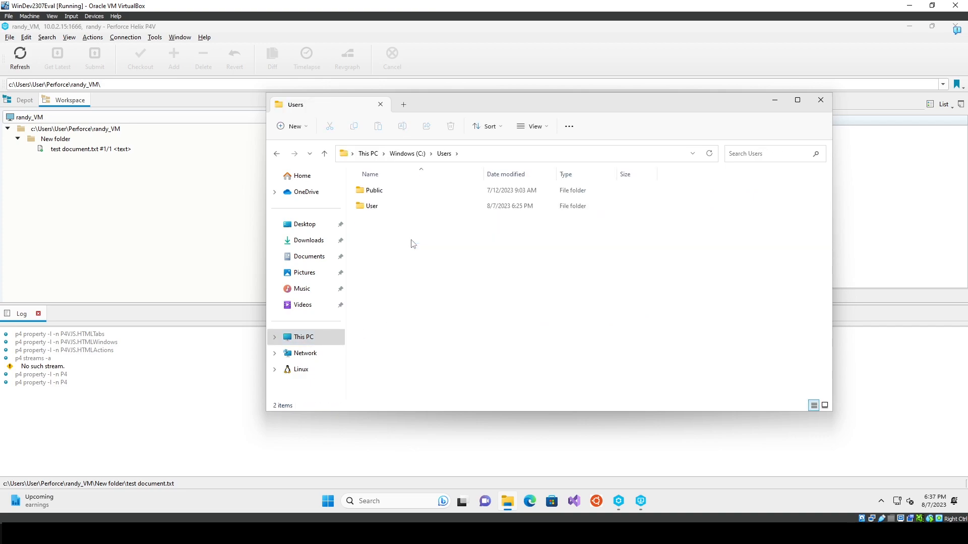
{"action": "double_click", "coordinate": [416, 206]}
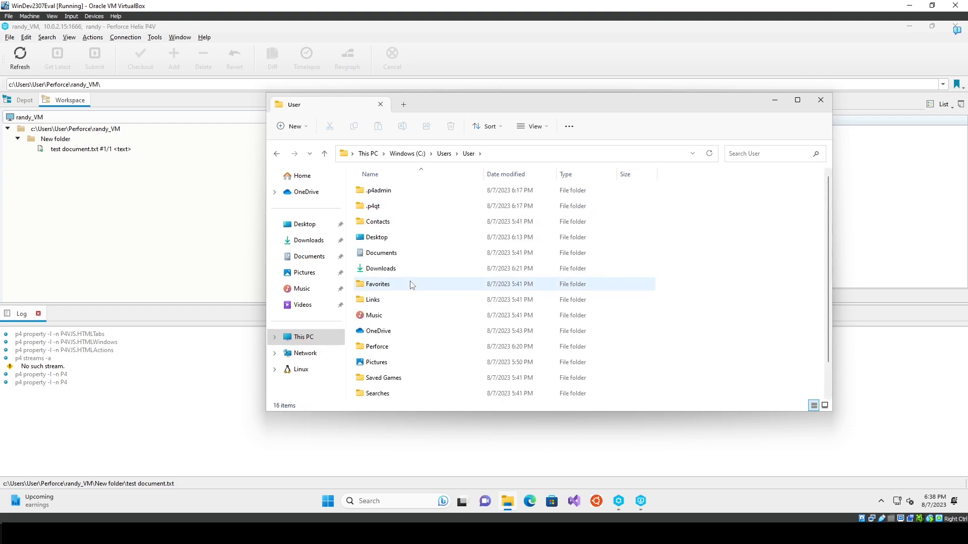
{"action": "scroll", "coordinate": [410, 298], "scroll_direction": "down", "scroll_amount": 1}
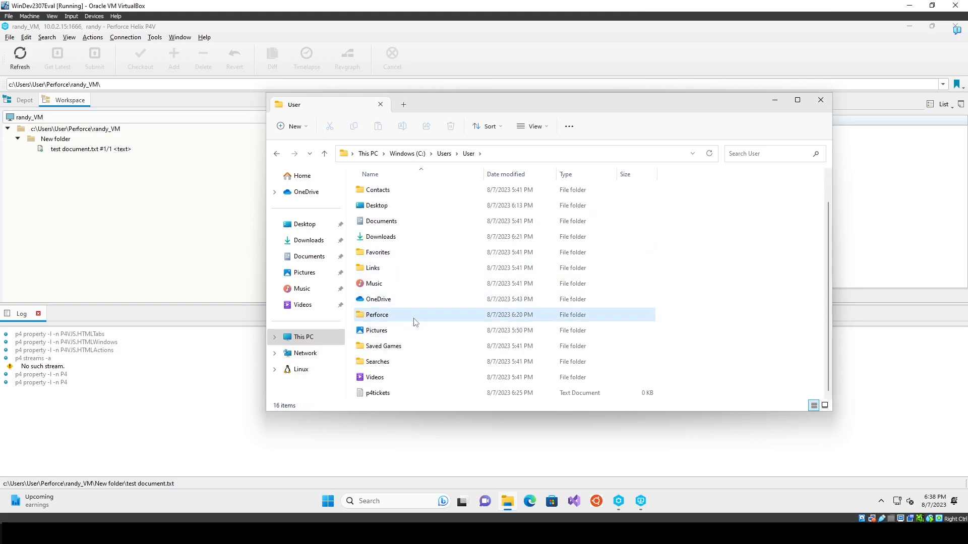
{"action": "double_click", "coordinate": [414, 318]}
{"action": "left_click", "coordinate": [418, 196]}
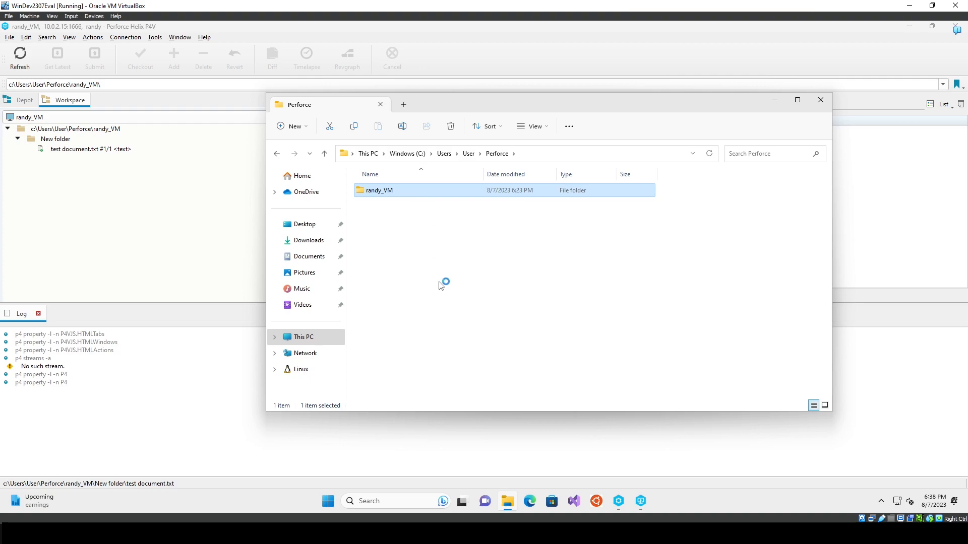
{"action": "double_click", "coordinate": [434, 189]}
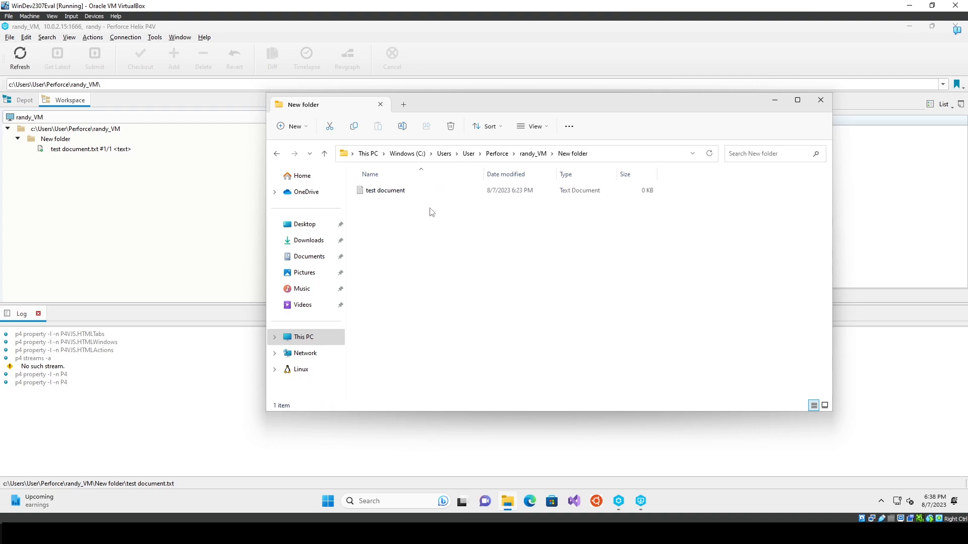
Try to write "we are editng this." in test document and save it under the same name in New folder.
{"action": "double_click", "coordinate": [479, 195]}
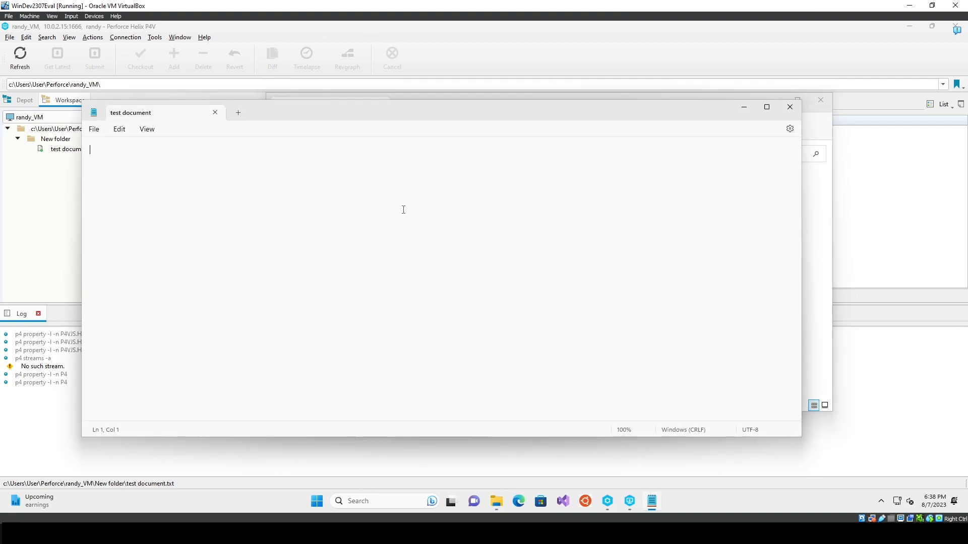
{"action": "type", "text": "we are editi"}
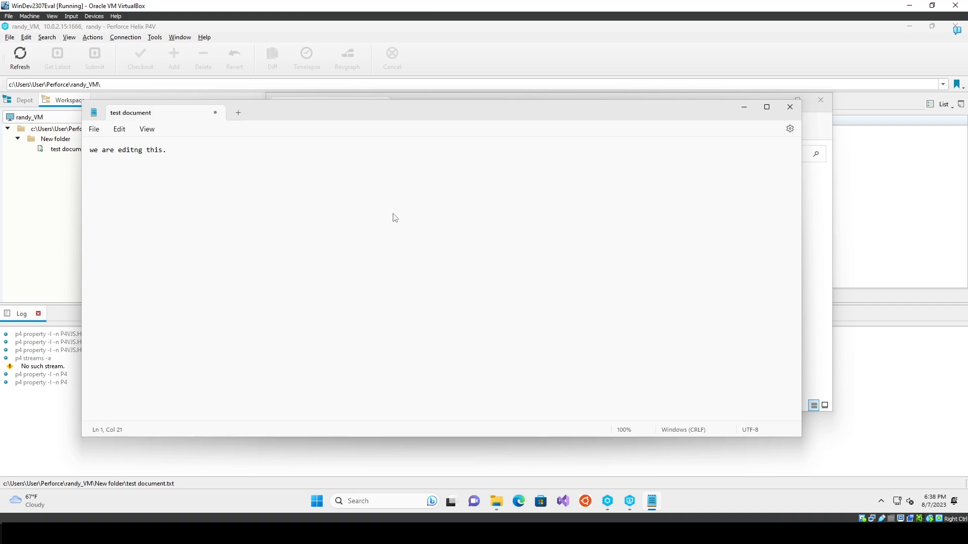
{"action": "key", "text": "ctrl+s"}
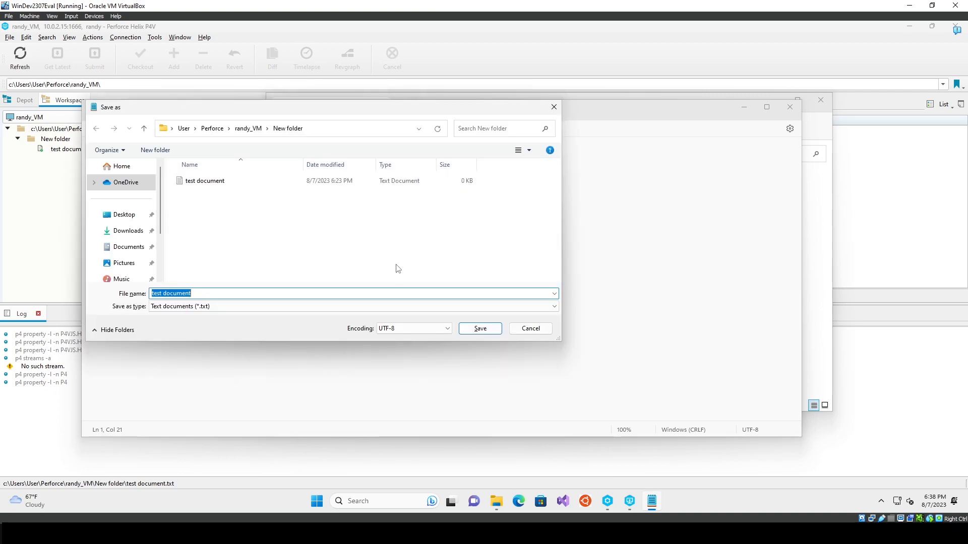
{"action": "left_click", "coordinate": [475, 336]}
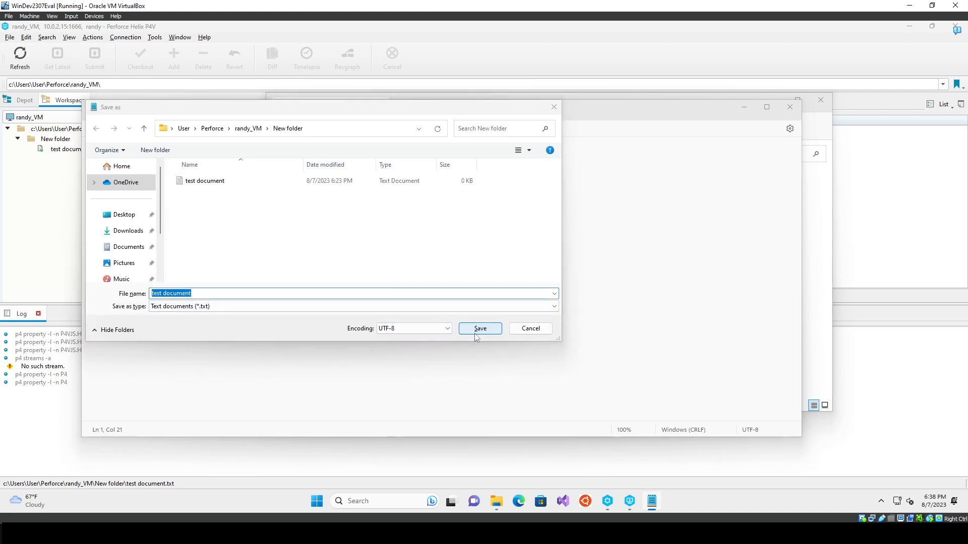
{"action": "left_click", "coordinate": [507, 261]}
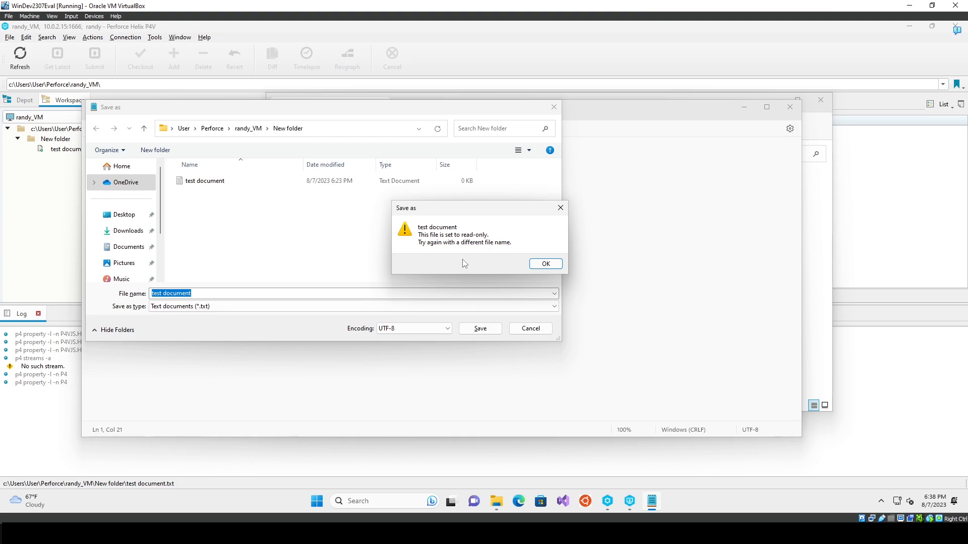
Abandon the save and close test document without keeping its changes.
{"action": "left_click", "coordinate": [560, 208]}
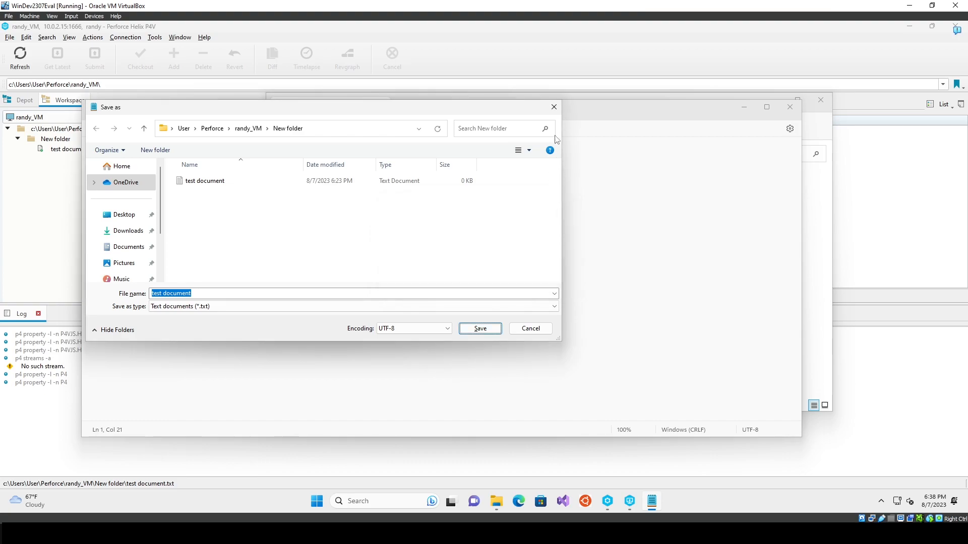
{"action": "left_click", "coordinate": [554, 106]}
{"action": "left_click", "coordinate": [789, 107]}
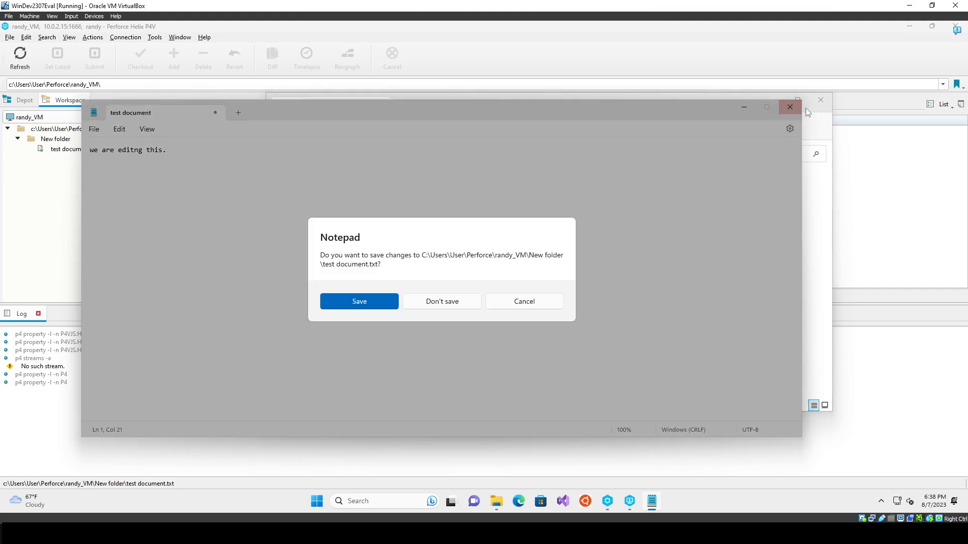
{"action": "left_click", "coordinate": [455, 312]}
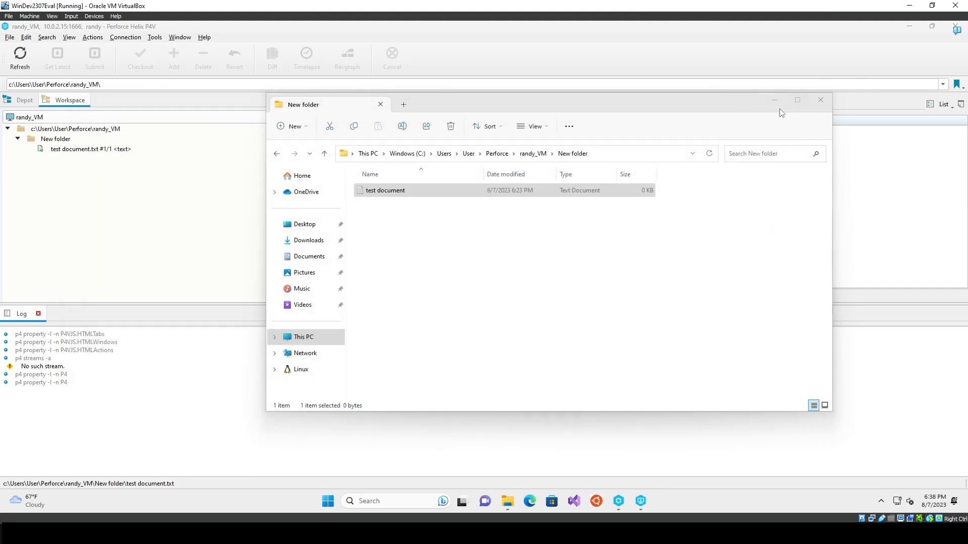
Switch to P4V and check out test document.txt from the workspace's New folder into the default pending changelist.
{"action": "left_click", "coordinate": [775, 101]}
{"action": "left_click", "coordinate": [121, 149]}
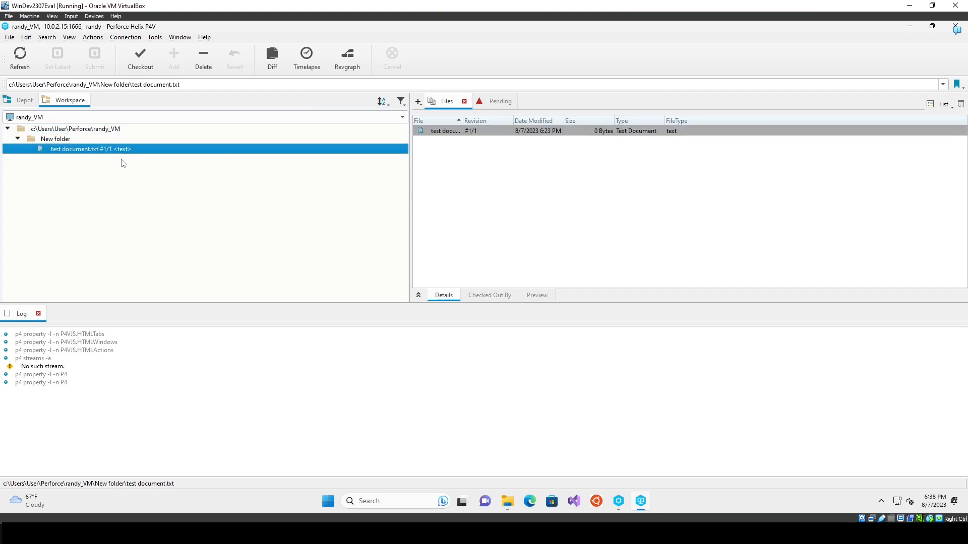
{"action": "left_click", "coordinate": [96, 131]}
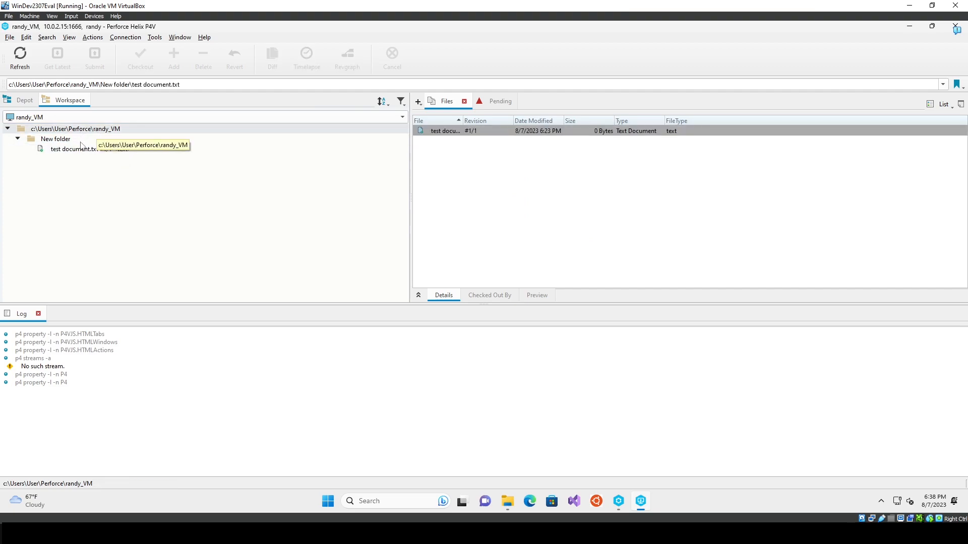
{"action": "left_click", "coordinate": [84, 150]}
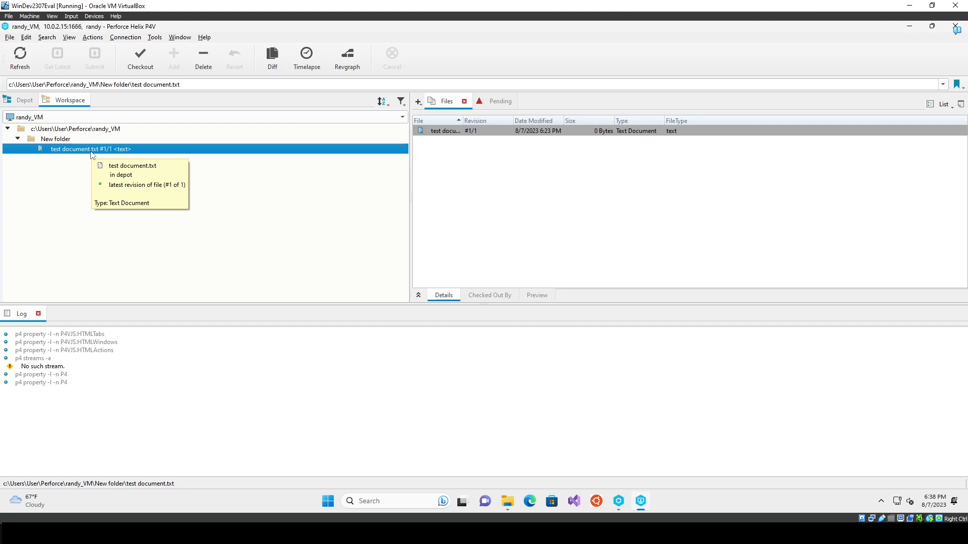
{"action": "left_click", "coordinate": [87, 188]}
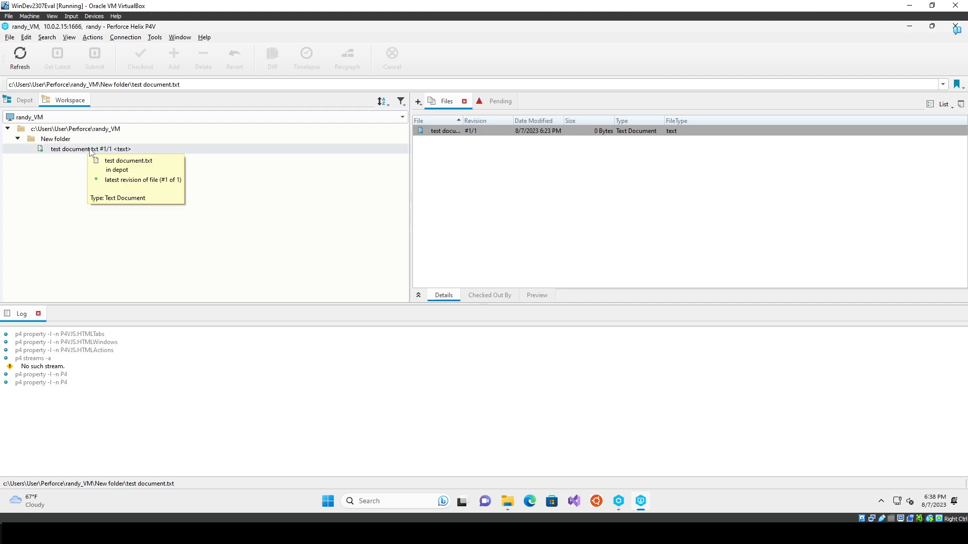
{"action": "left_click", "coordinate": [91, 150]}
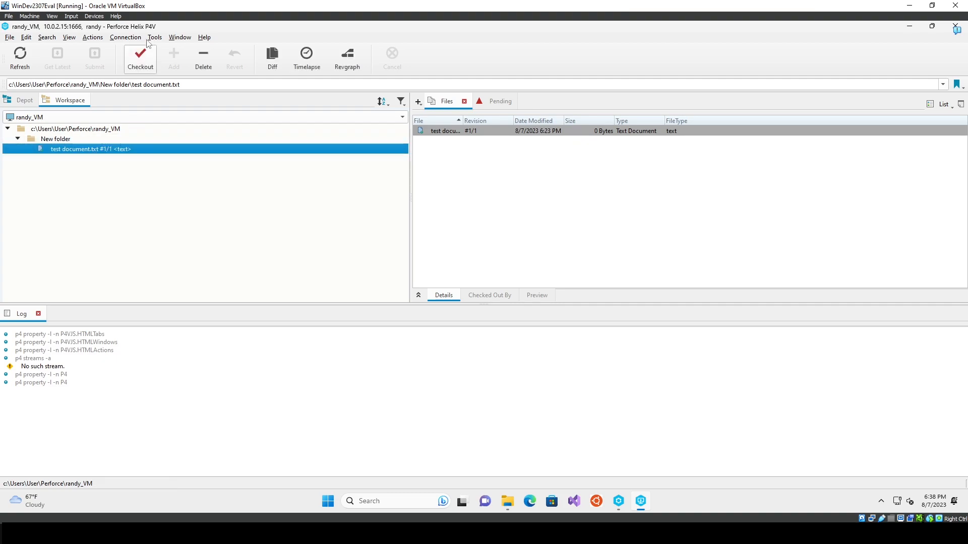
{"action": "left_click", "coordinate": [141, 58]}
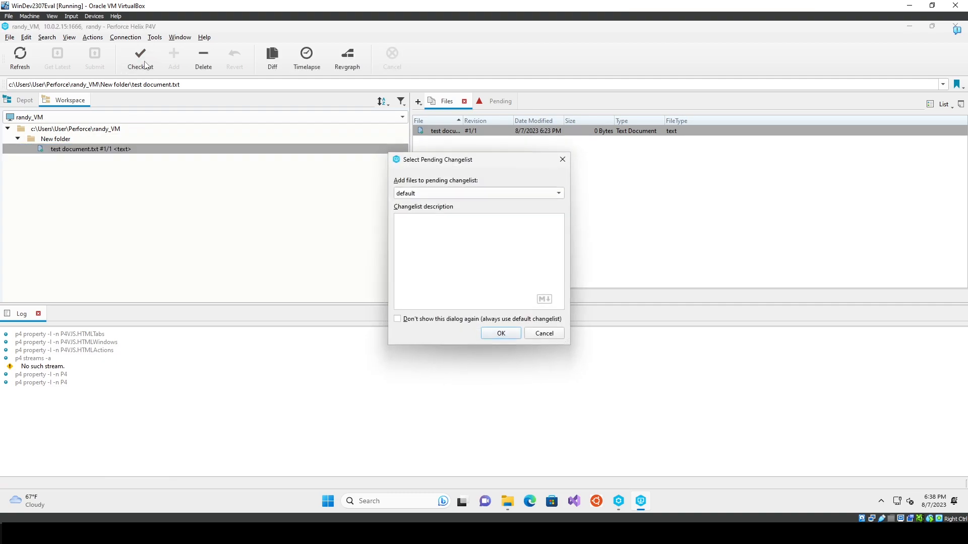
{"action": "left_click", "coordinate": [480, 193]}
{"action": "left_click", "coordinate": [479, 194]}
{"action": "left_click", "coordinate": [501, 334]}
{"action": "left_click", "coordinate": [144, 180]}
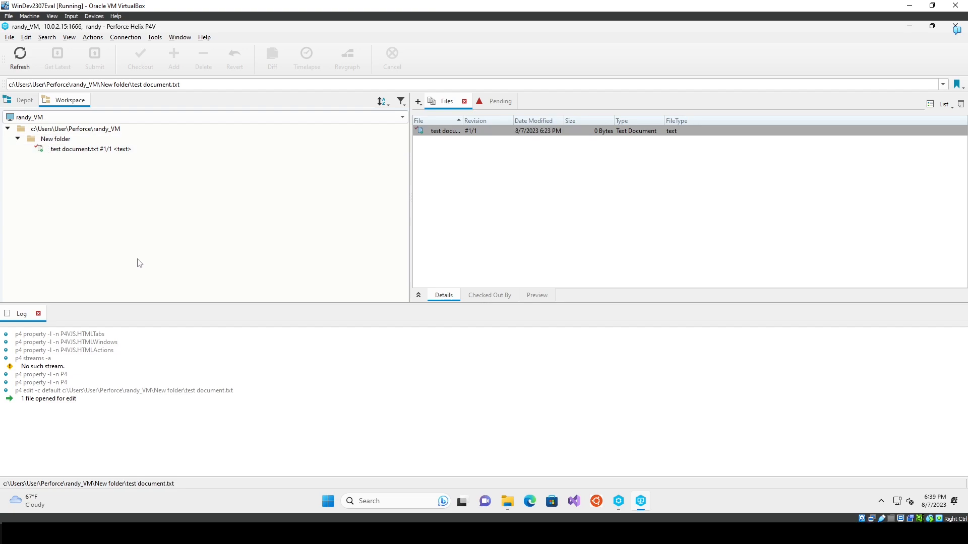
Show the depot tree in P4V, and refresh test document.txt in Helix Admin's depots to examine its checkout status.
{"action": "left_click", "coordinate": [25, 100]}
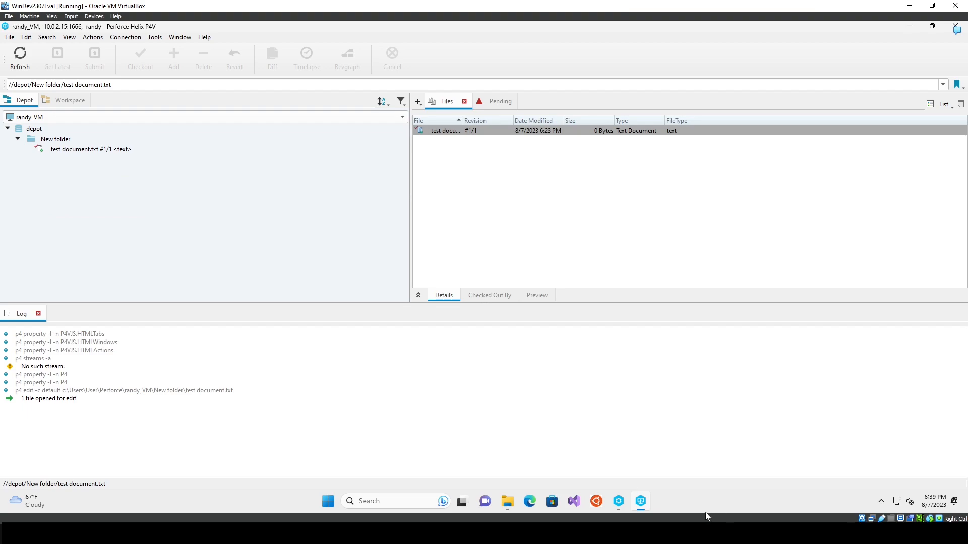
{"action": "left_click", "coordinate": [620, 501]}
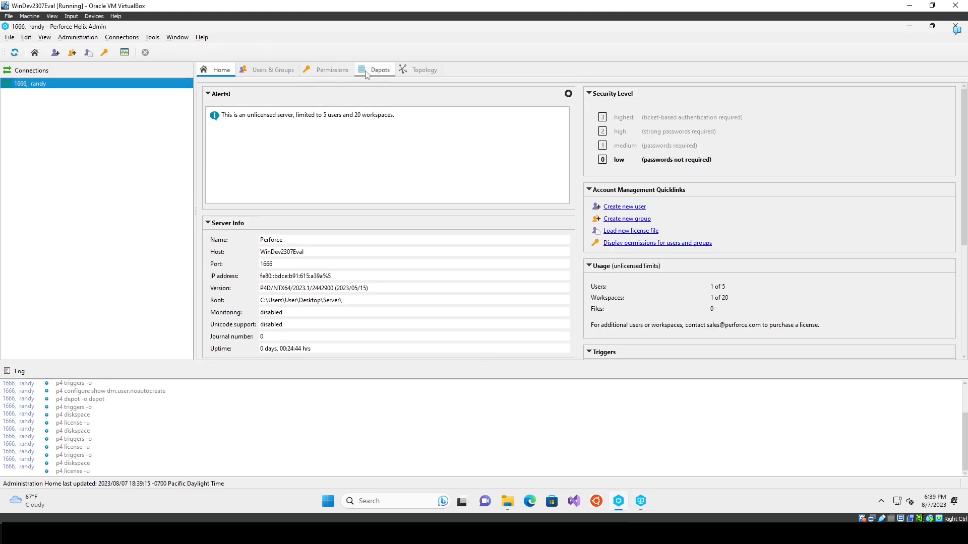
{"action": "left_click", "coordinate": [374, 70]}
{"action": "right_click", "coordinate": [275, 120]}
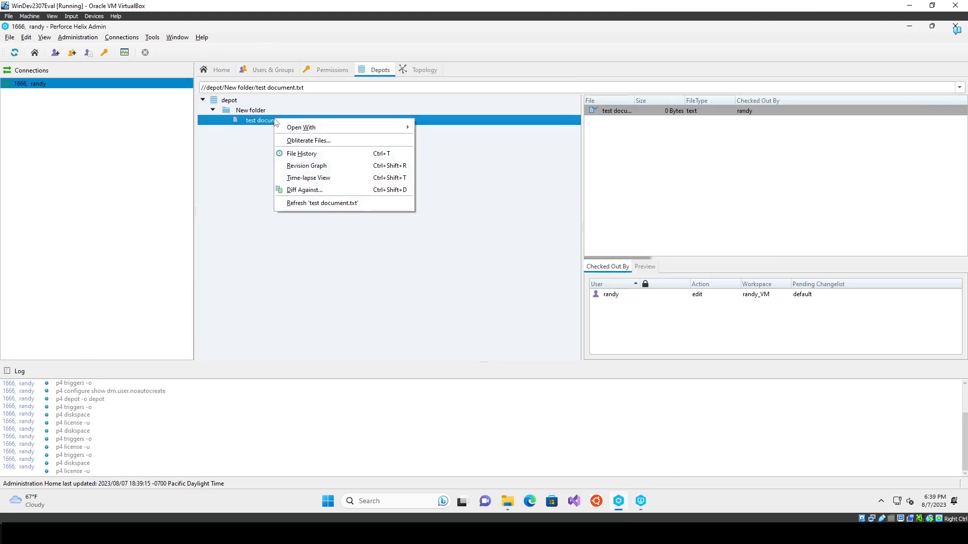
{"action": "left_click", "coordinate": [327, 203]}
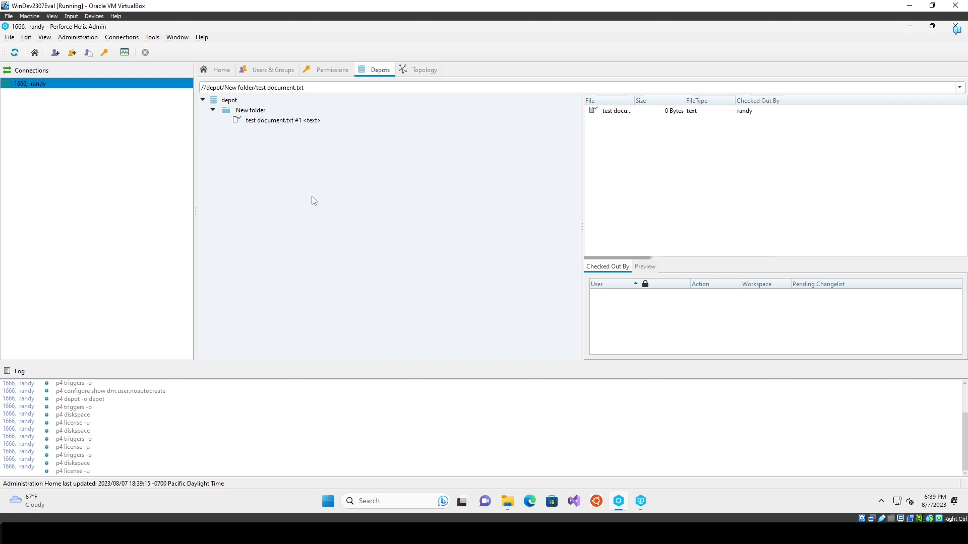
{"action": "right_click", "coordinate": [304, 120]}
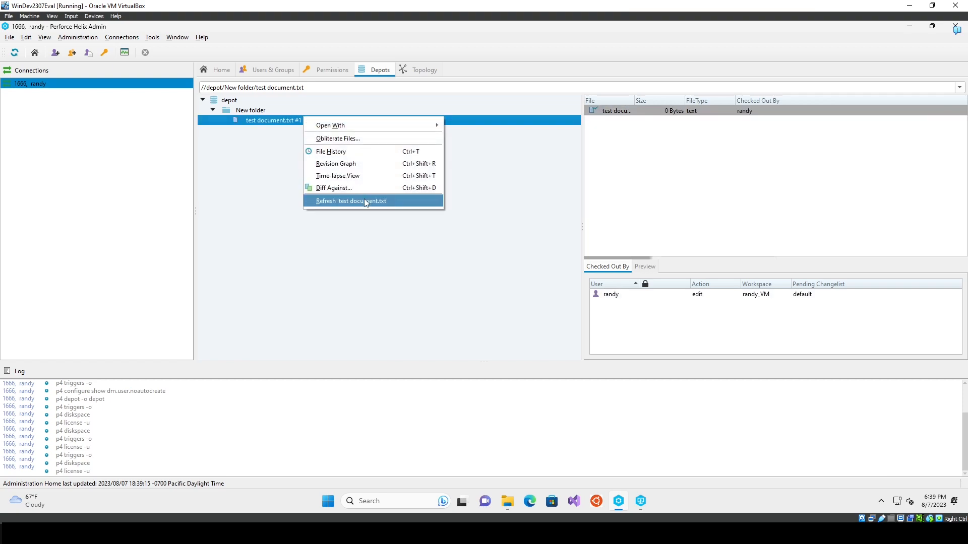
{"action": "left_click", "coordinate": [352, 200]}
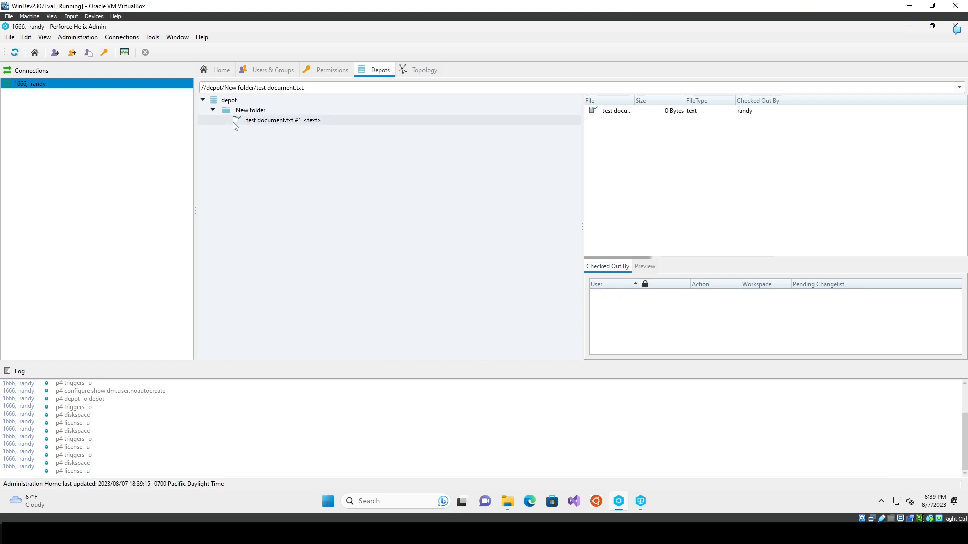
{"action": "mouse_move", "coordinate": [235, 125]}
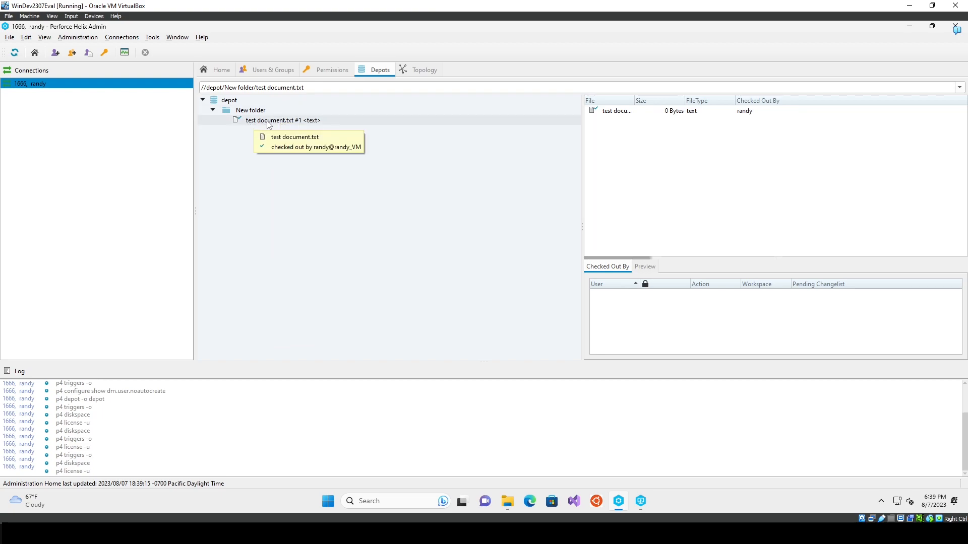
{"action": "left_click", "coordinate": [908, 30]}
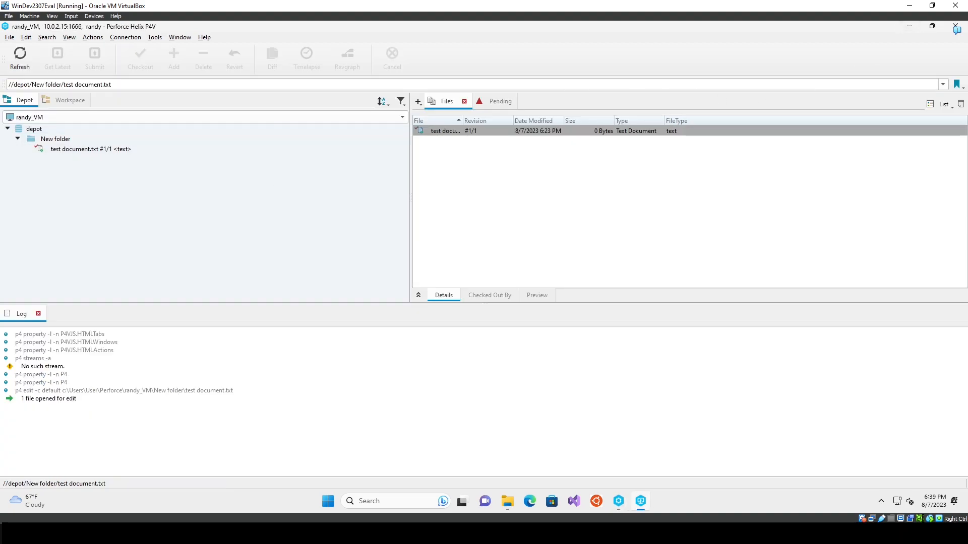
Open test document from New folder in File Explorer, enter "We are editing this." and save the file.
{"action": "left_click", "coordinate": [159, 152]}
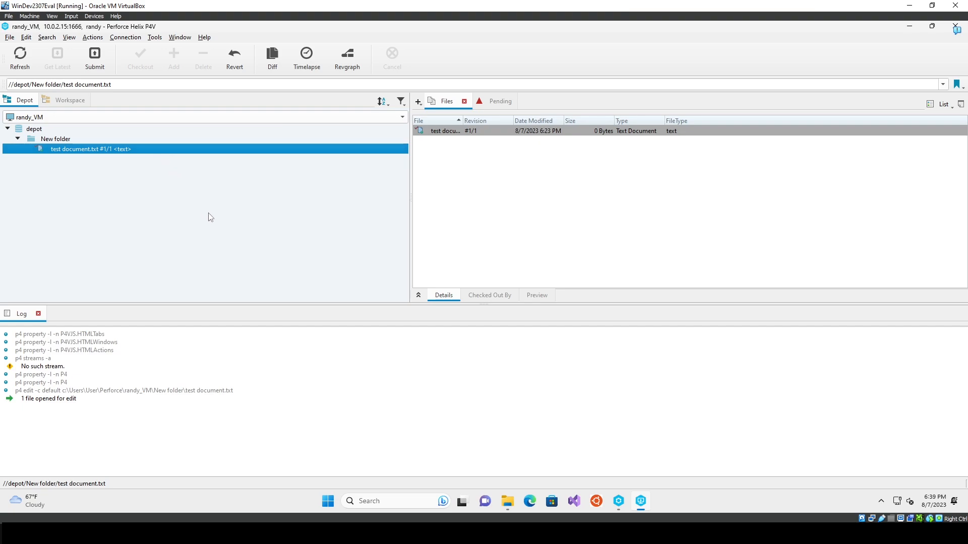
{"action": "left_click", "coordinate": [507, 502]}
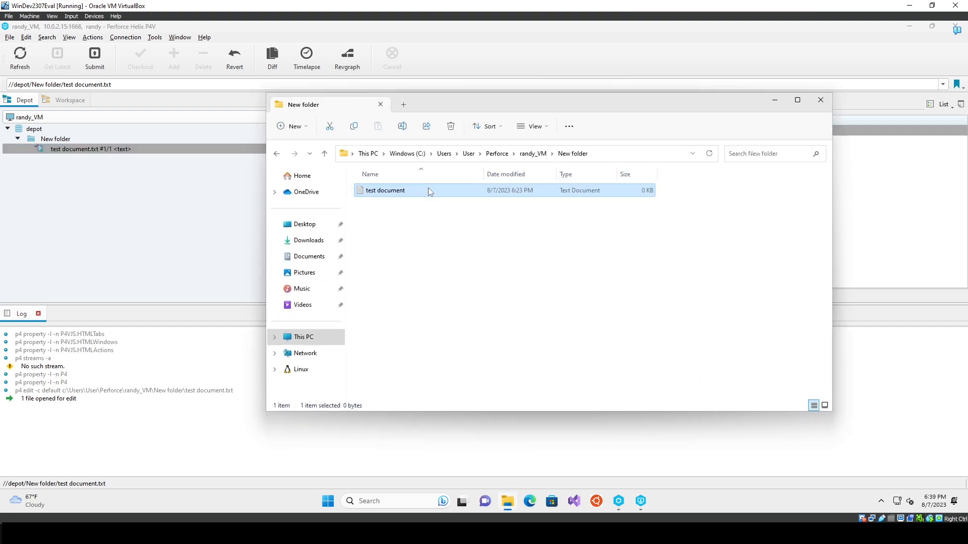
{"action": "double_click", "coordinate": [428, 189]}
{"action": "type", "text": "We are editing this."}
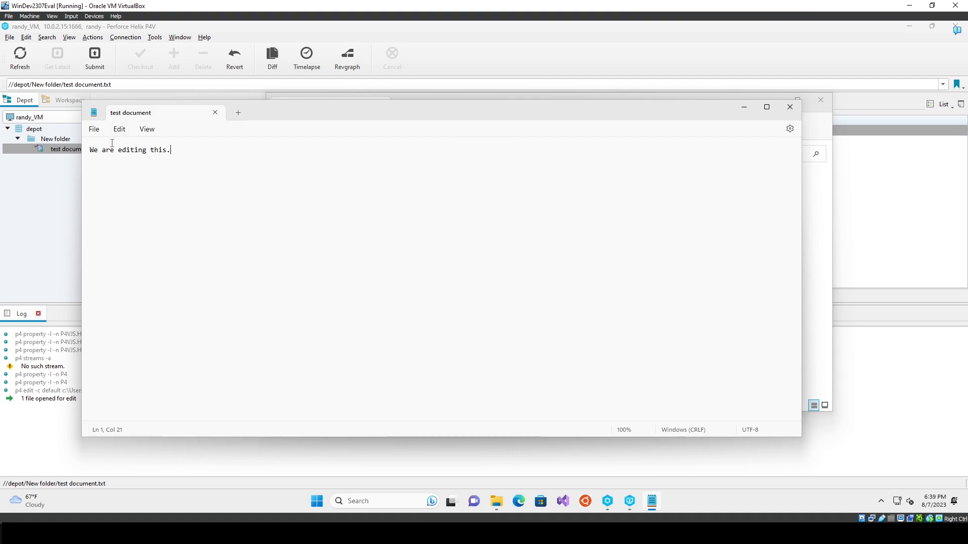
Save and close test document, and briefly reopen it from New folder before returning to P4V.
{"action": "left_click", "coordinate": [95, 130]}
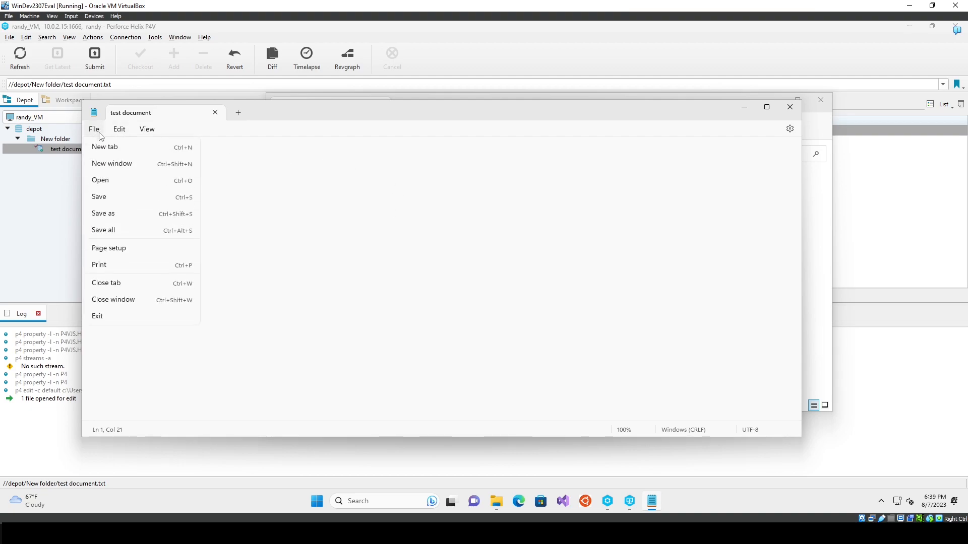
{"action": "left_click", "coordinate": [106, 193]}
{"action": "left_click", "coordinate": [790, 107]}
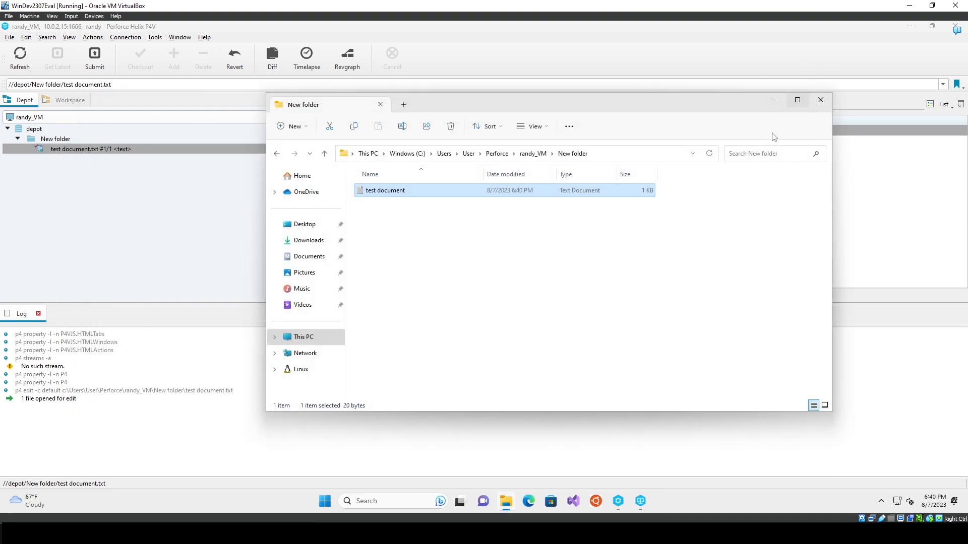
{"action": "double_click", "coordinate": [530, 196]}
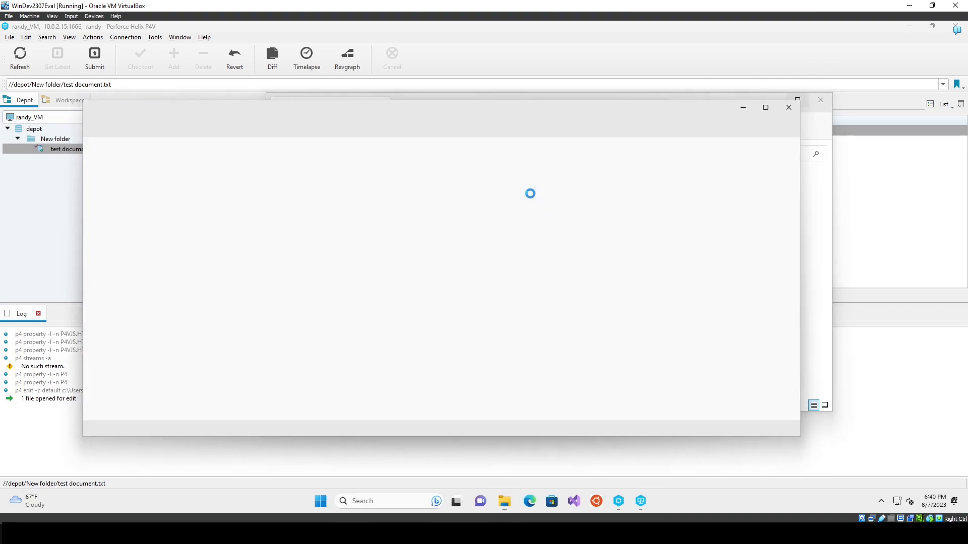
{"action": "left_click", "coordinate": [788, 104]}
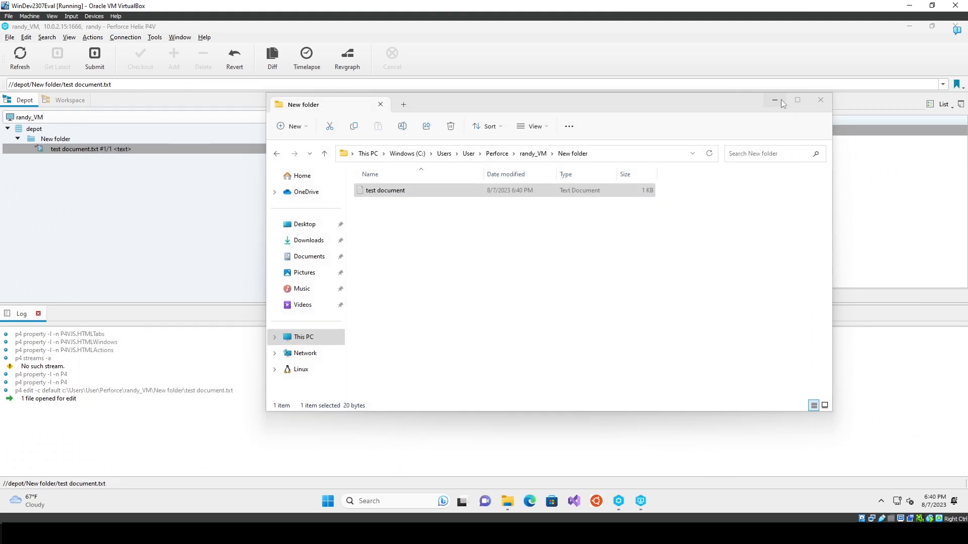
{"action": "left_click", "coordinate": [781, 99]}
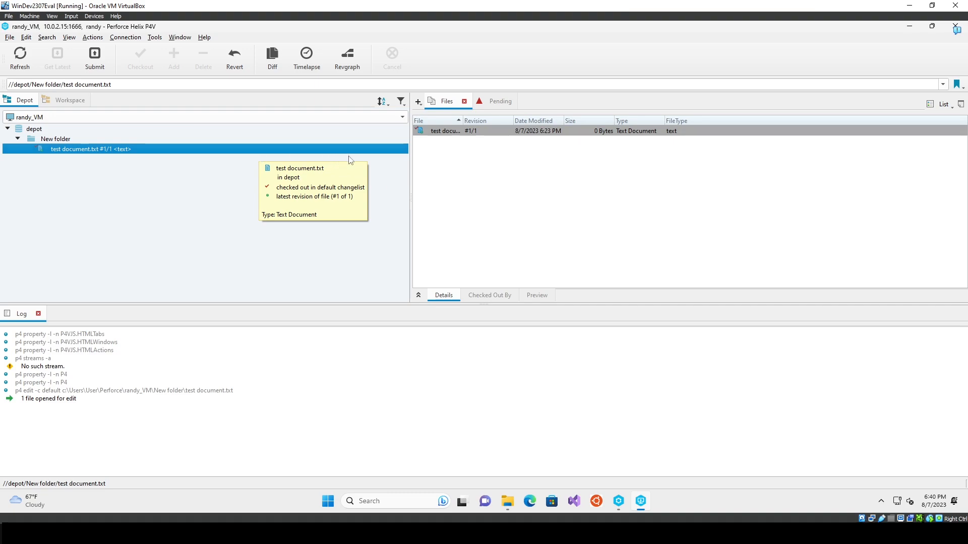
Save the pending default changelist containing test document.txt with the description "We made a change.".
{"action": "left_click", "coordinate": [496, 101]}
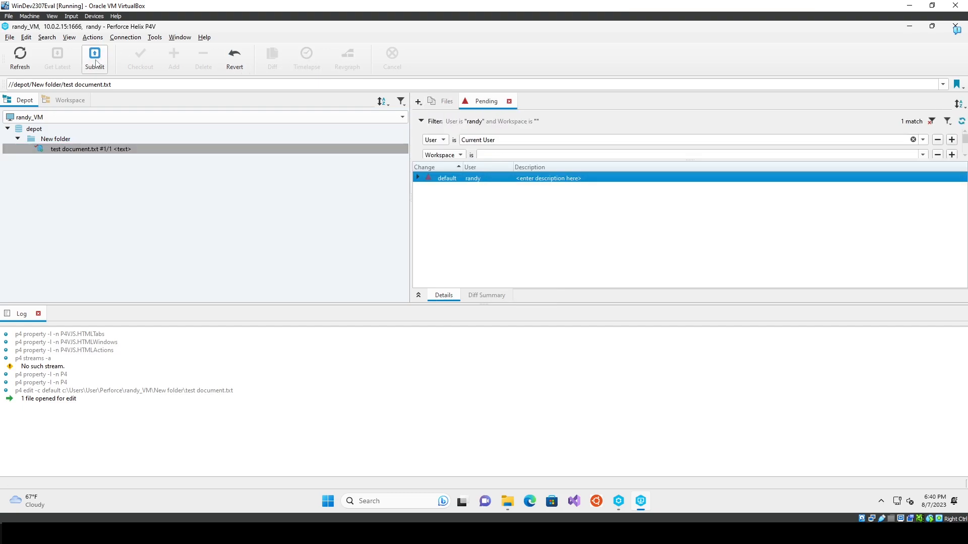
{"action": "left_click", "coordinate": [100, 149]}
{"action": "left_click", "coordinate": [95, 56]}
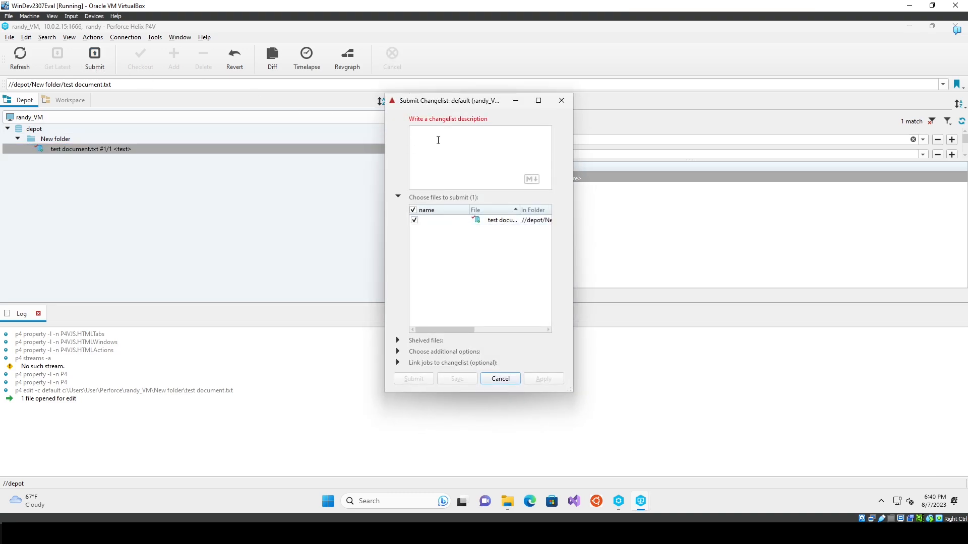
{"action": "type", "text": "We made a change."}
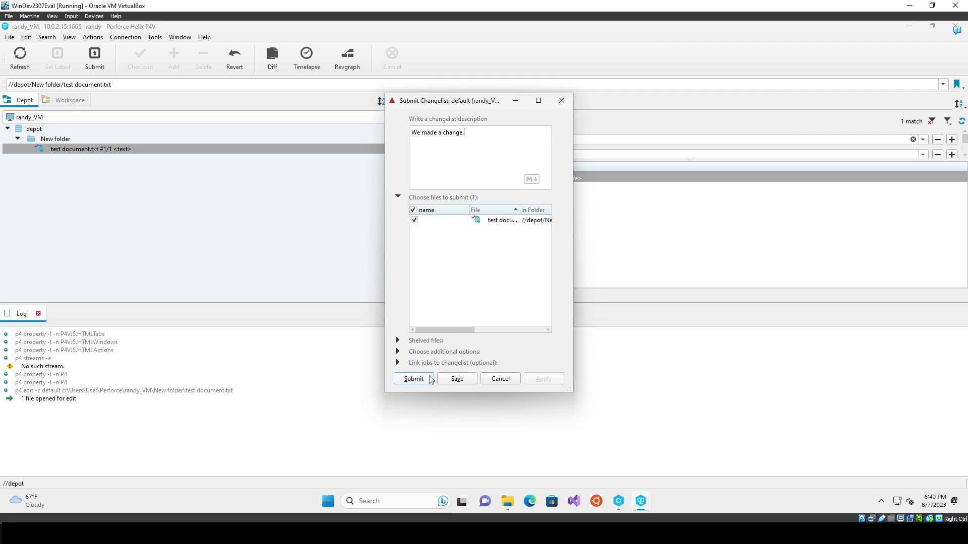
{"action": "left_click", "coordinate": [448, 381]}
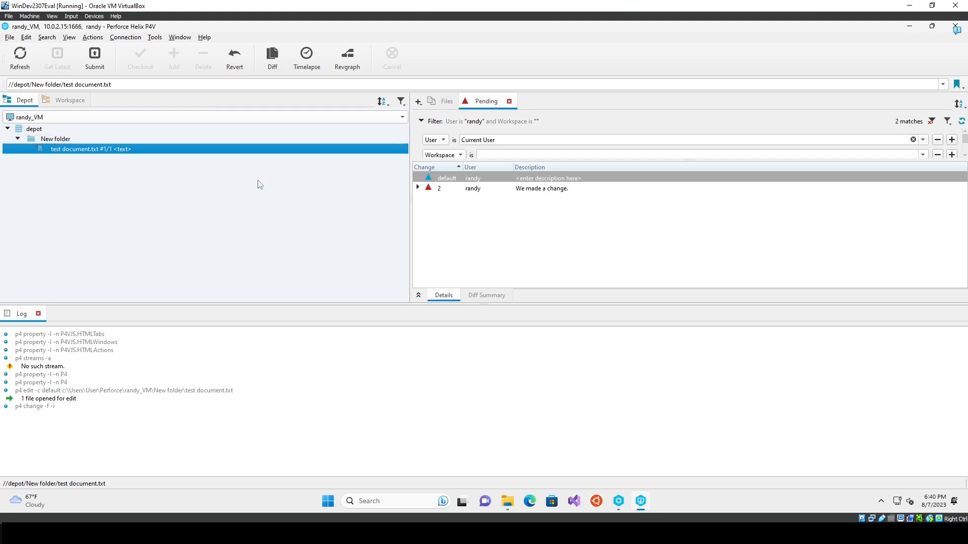
Expand pending changelist 2 and submit its test document.txt to the depot.
{"action": "left_click", "coordinate": [418, 188]}
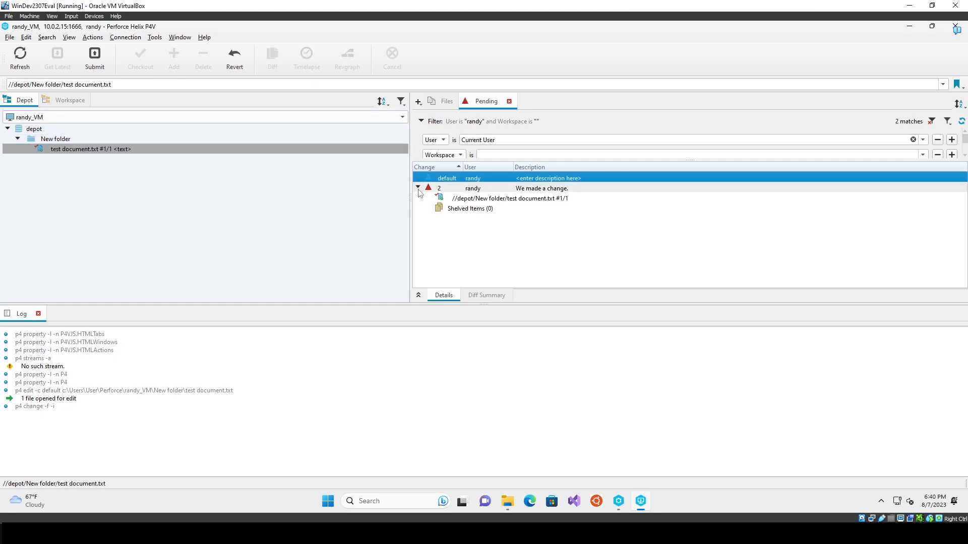
{"action": "left_click", "coordinate": [466, 200]}
{"action": "right_click", "coordinate": [469, 202]}
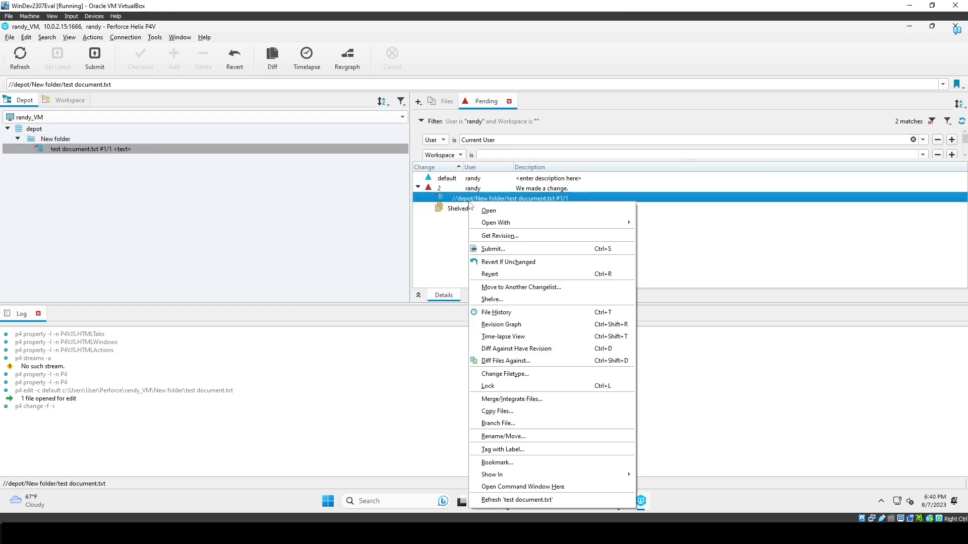
{"action": "left_click", "coordinate": [502, 250]}
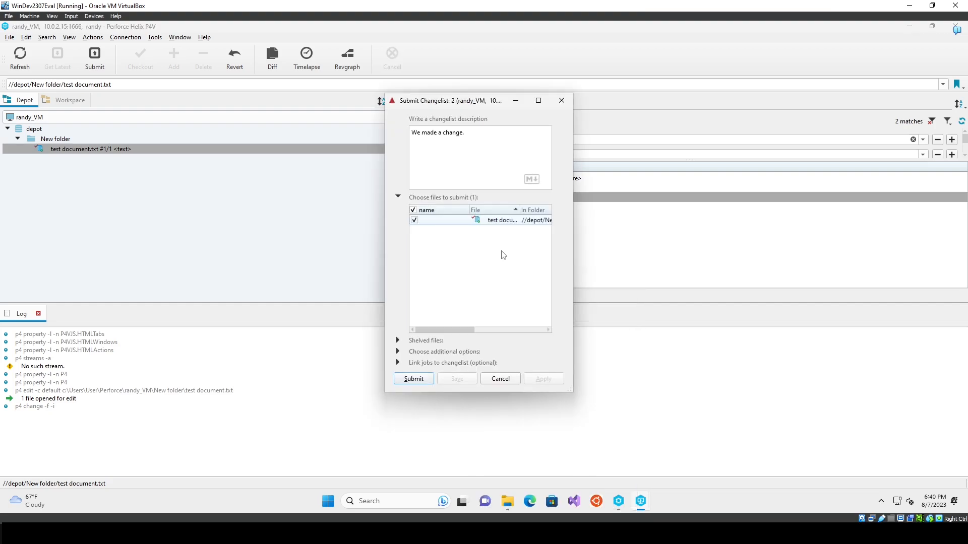
{"action": "left_click", "coordinate": [414, 379]}
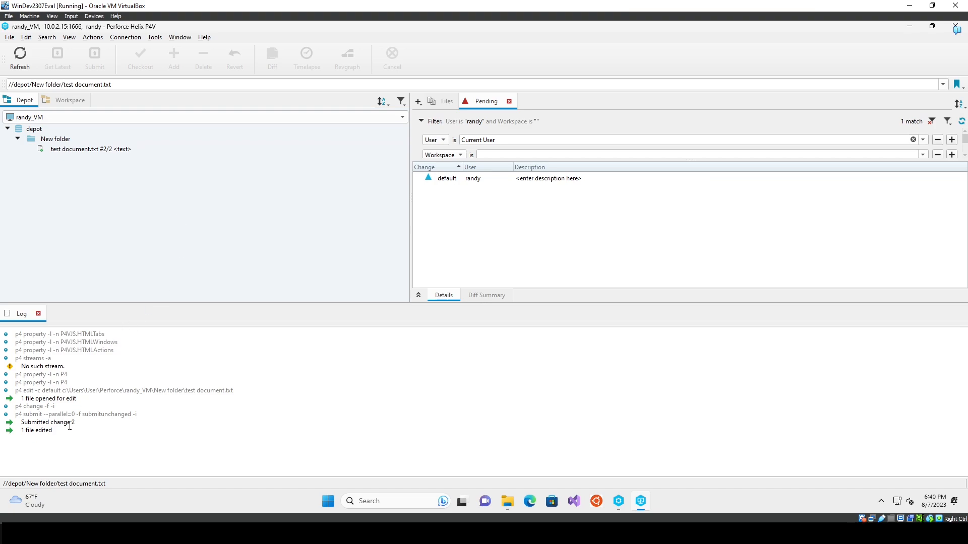
Check the submit messages in the log and the revision status of test document.txt in the depot tree.
{"action": "left_click_drag", "start_coordinate": [28, 430], "coordinate": [49, 424]}
{"action": "left_click_drag", "start_coordinate": [26, 422], "coordinate": [72, 421]}
{"action": "left_click", "coordinate": [102, 385]}
{"action": "left_click_drag", "start_coordinate": [328, 304], "coordinate": [328, 314]}
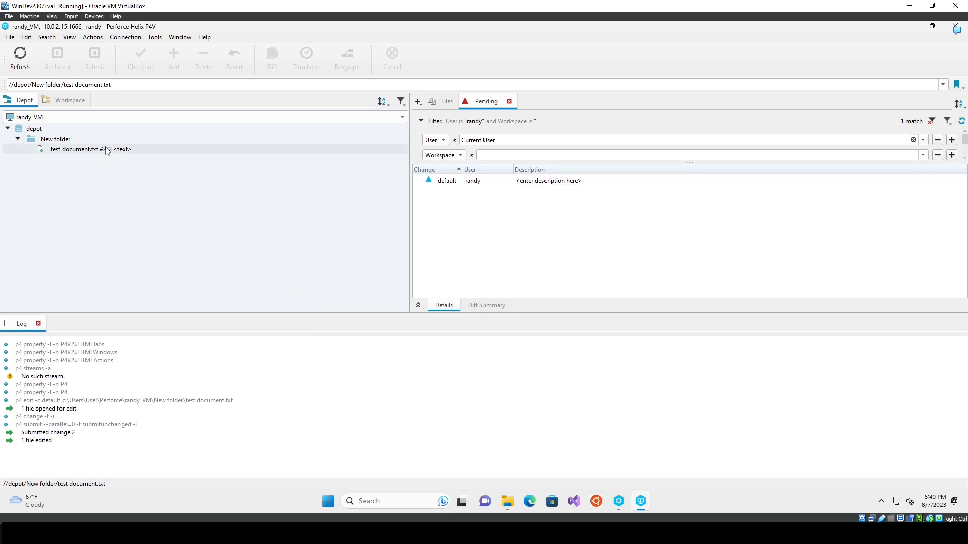
{"action": "mouse_move", "coordinate": [107, 151]}
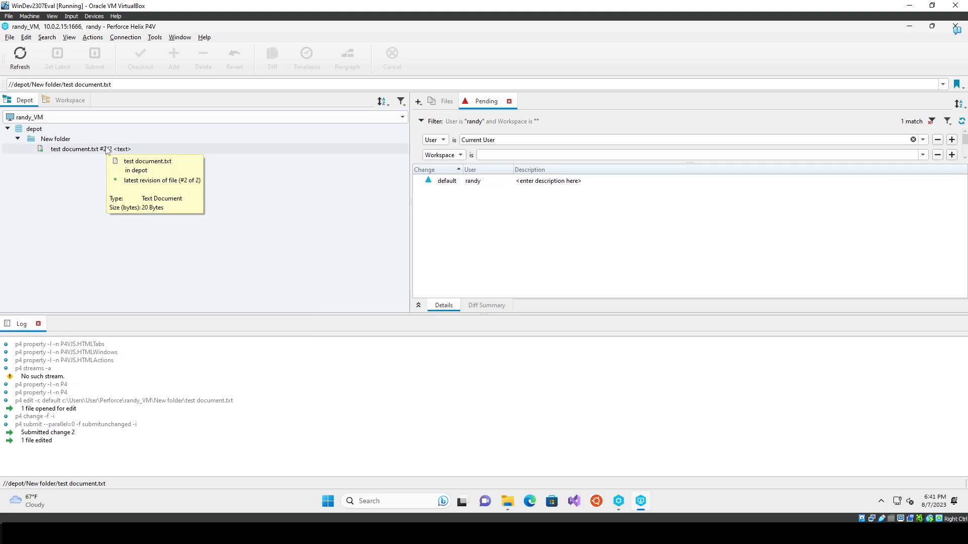
Examine revisions 1 and 2 of test document.txt and the legend in the Revision Graph, and close the graph.
{"action": "left_click", "coordinate": [107, 150]}
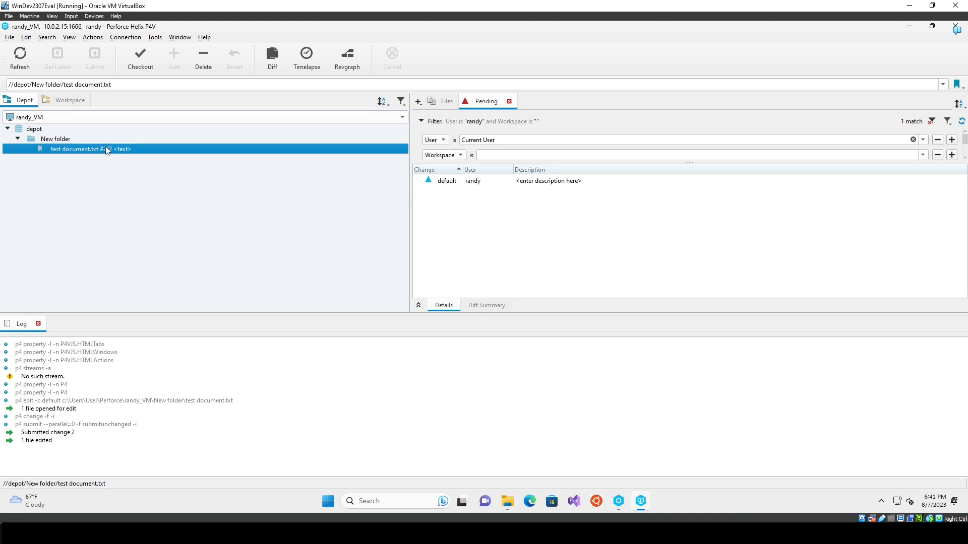
{"action": "left_click", "coordinate": [359, 70]}
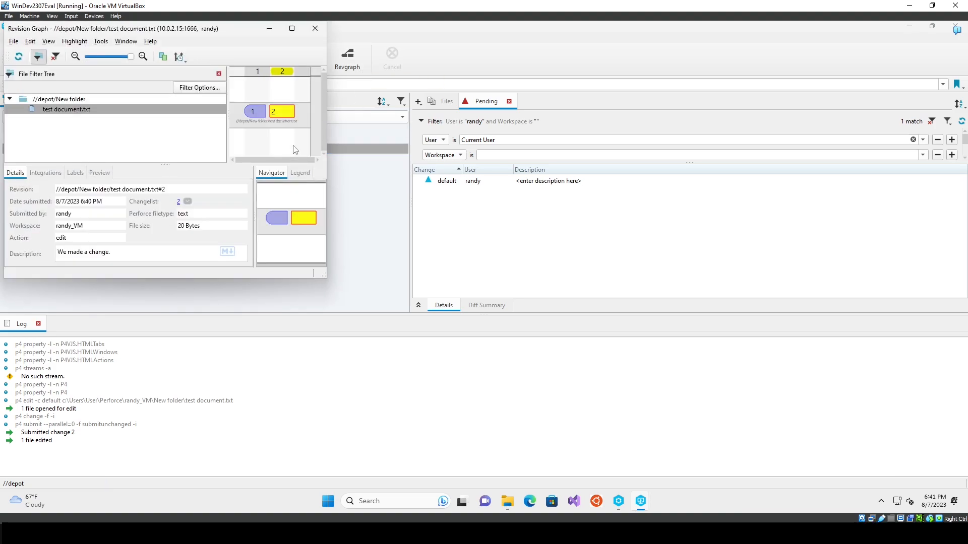
{"action": "left_click_drag", "start_coordinate": [327, 108], "coordinate": [581, 108]}
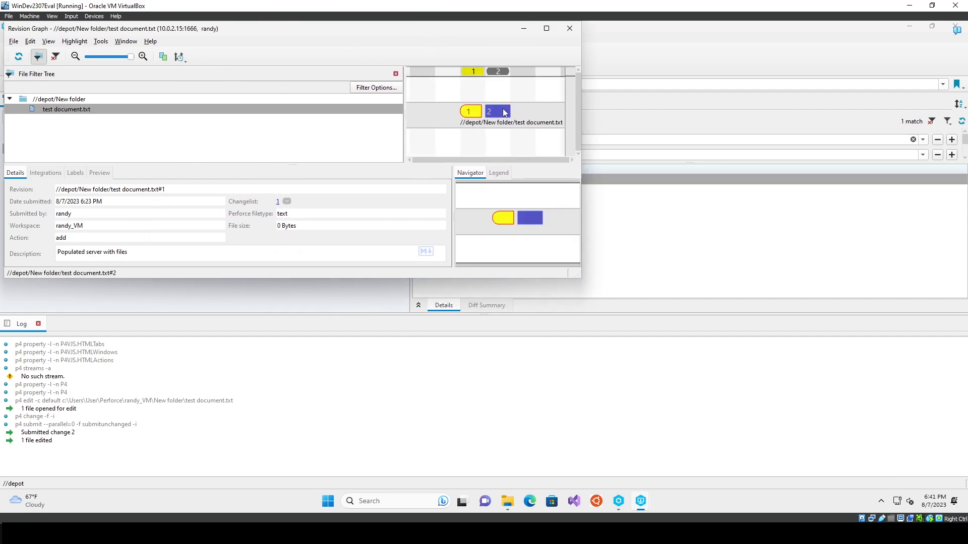
{"action": "left_click", "coordinate": [478, 111]}
{"action": "left_click", "coordinate": [476, 112]}
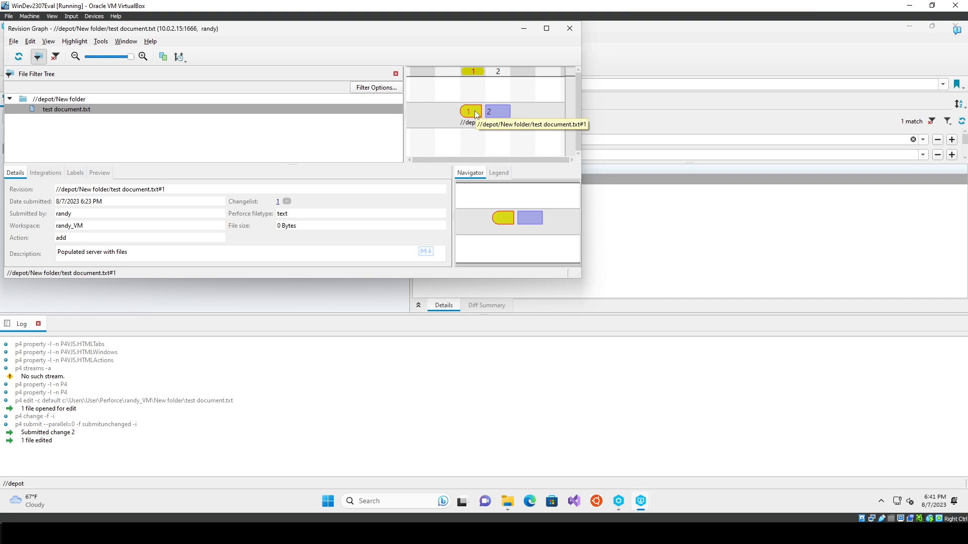
{"action": "left_click", "coordinate": [497, 111]}
{"action": "left_click", "coordinate": [499, 173]}
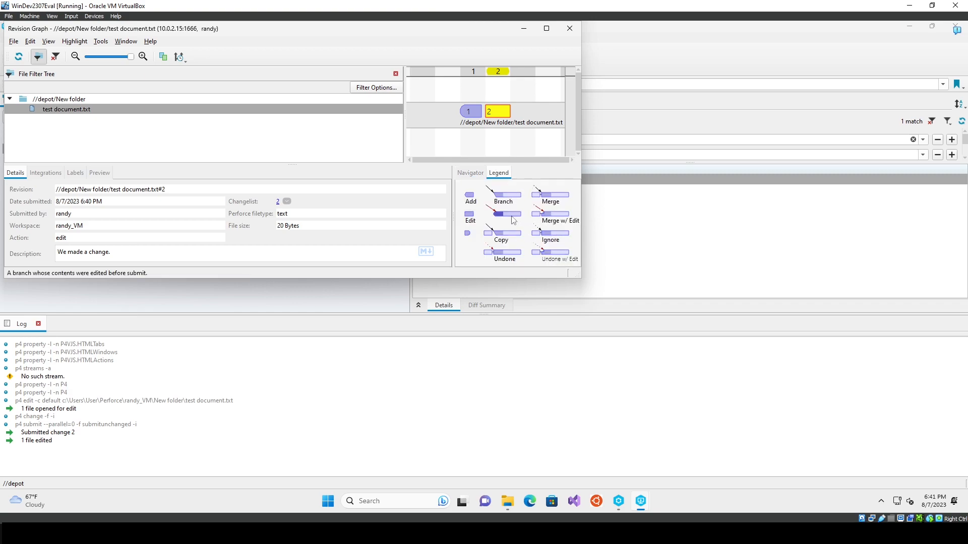
{"action": "left_click", "coordinate": [468, 172]}
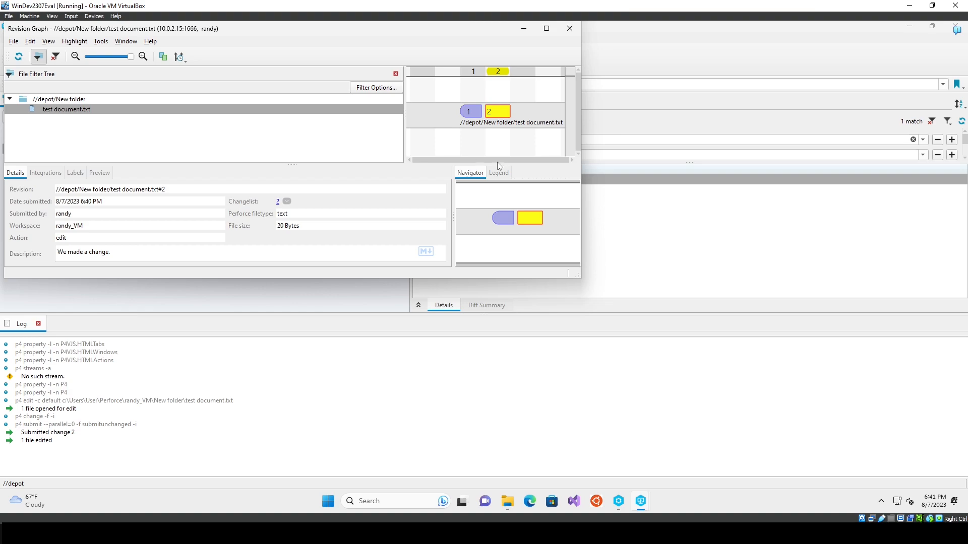
{"action": "left_click", "coordinate": [471, 112]}
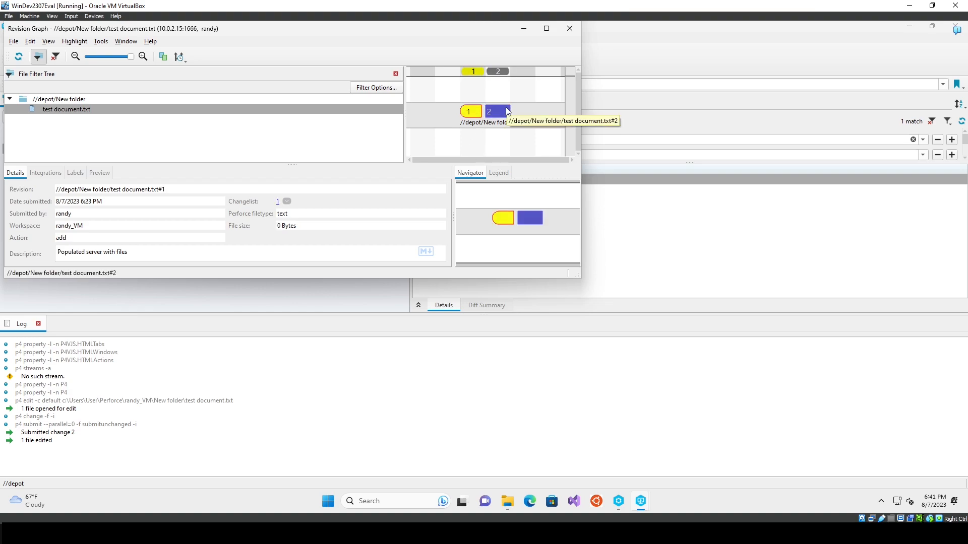
{"action": "left_click", "coordinate": [507, 111]}
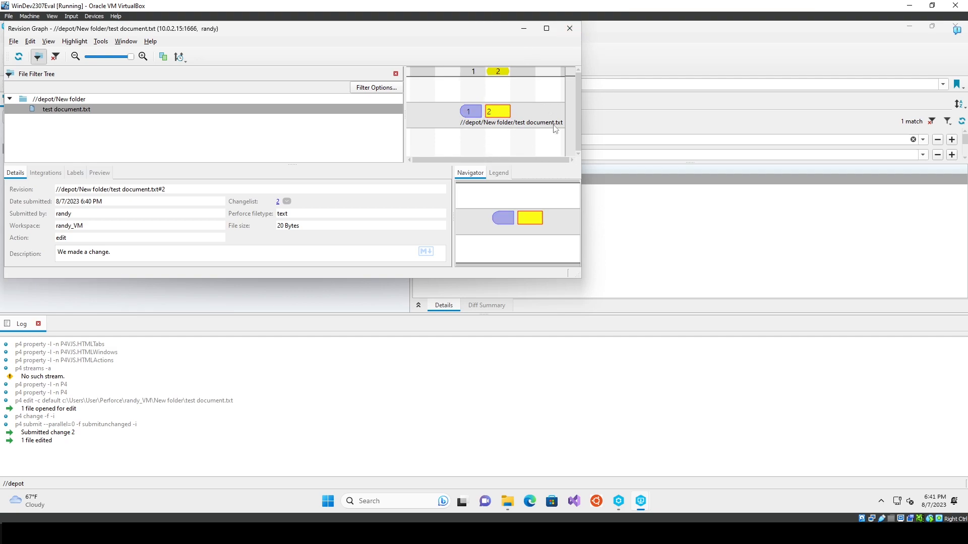
{"action": "left_click", "coordinate": [570, 28]}
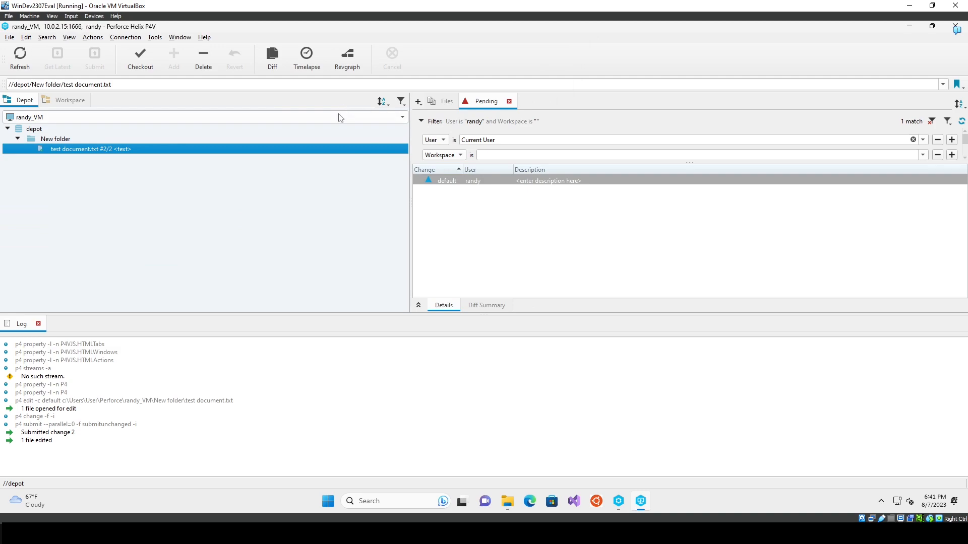
Show the workspace tree and get the latest revision of New folder.
{"action": "left_click", "coordinate": [88, 149]}
{"action": "left_click", "coordinate": [70, 101]}
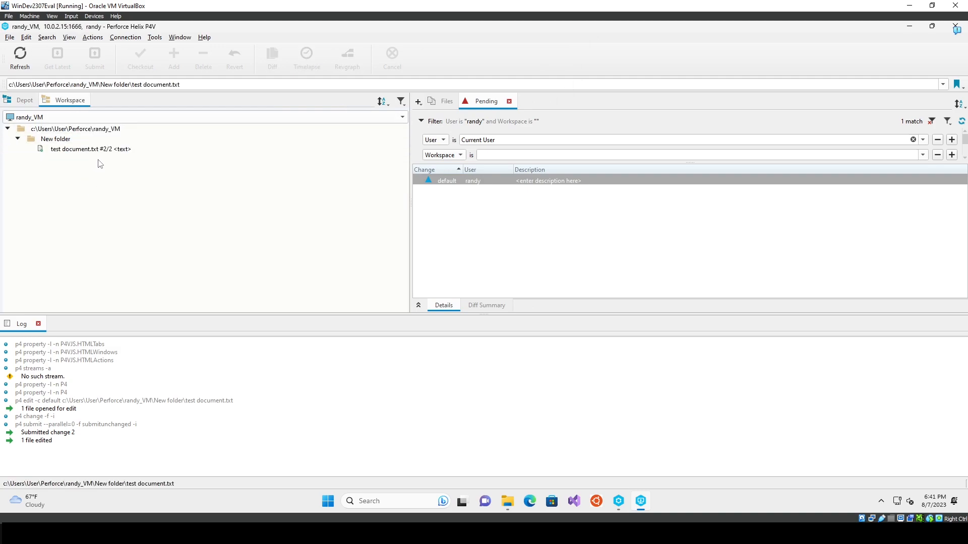
{"action": "left_click", "coordinate": [121, 150]}
{"action": "left_click", "coordinate": [126, 198]}
{"action": "key", "text": "Up"}
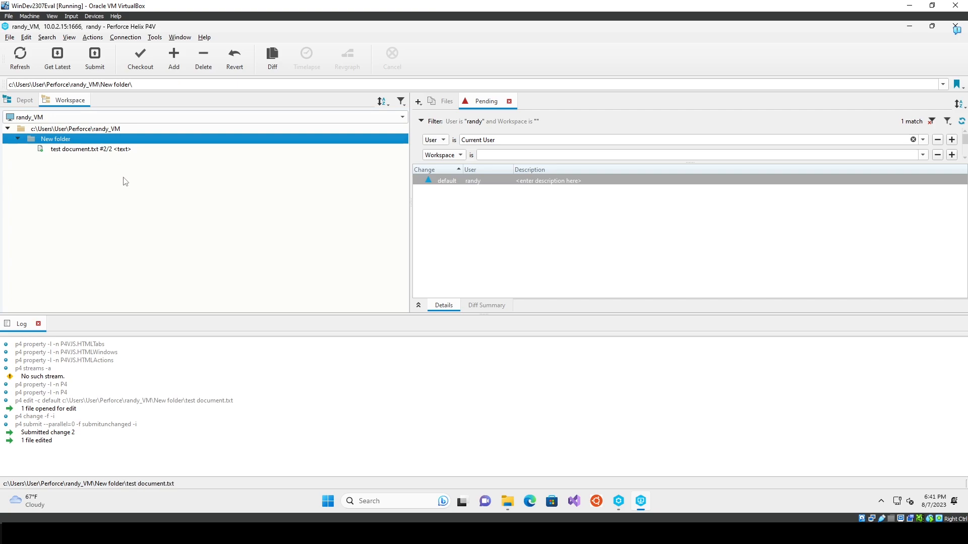
{"action": "left_click", "coordinate": [57, 56]}
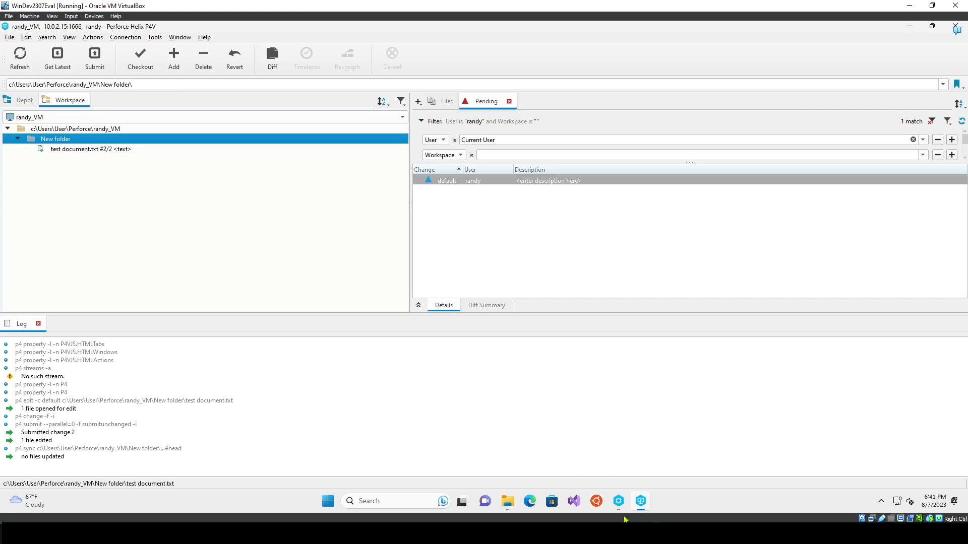
Create a text document named Duck in the workspace's New folder in File Explorer and open it.
{"action": "left_click", "coordinate": [507, 501]}
{"action": "left_click", "coordinate": [464, 306]}
{"action": "right_click", "coordinate": [414, 250]}
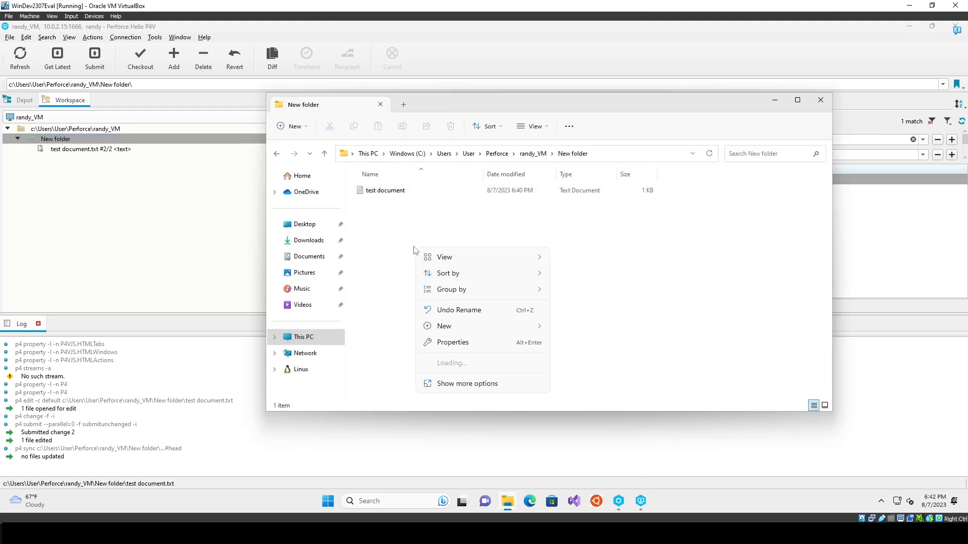
{"action": "mouse_move", "coordinate": [469, 332]}
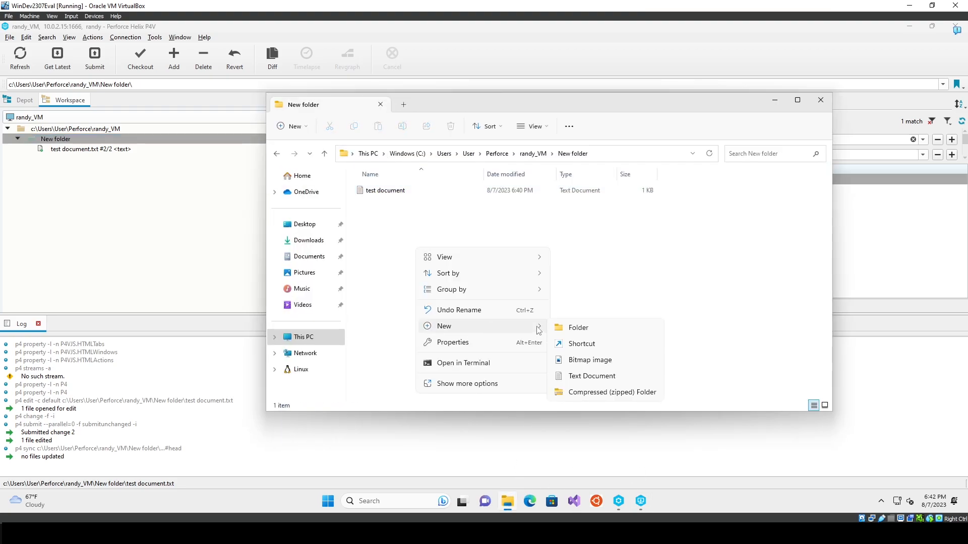
{"action": "left_click", "coordinate": [581, 379]}
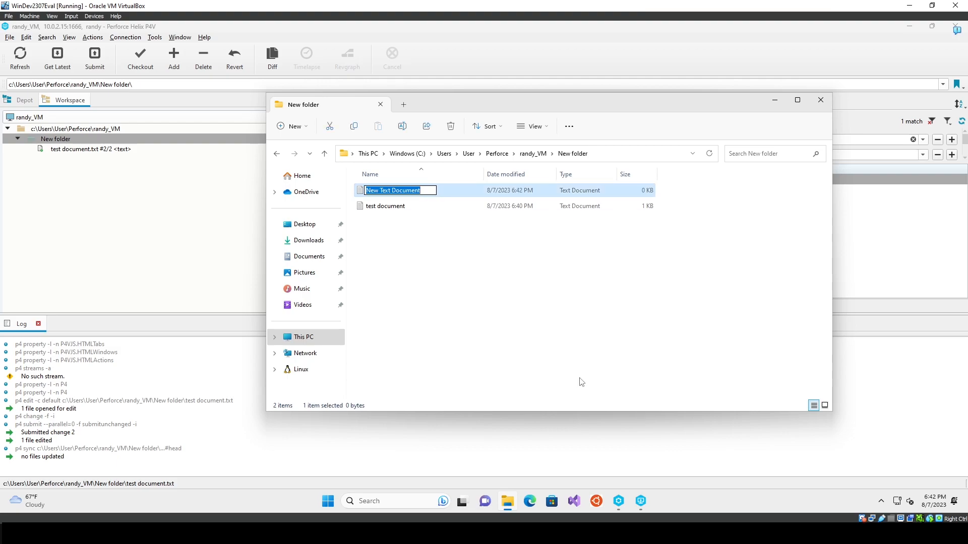
{"action": "type", "text": "Adoc"}
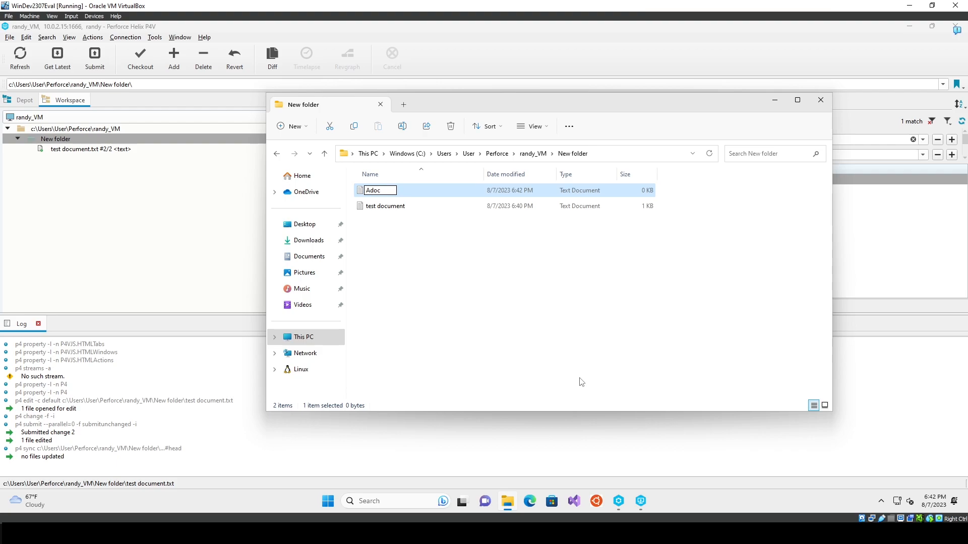
{"action": "key", "text": "BackSpace"}
{"action": "key", "text": "BackSpace"}
{"action": "key", "text": "BackSpace"}
{"action": "type", "text": "Duck"}
{"action": "key", "text": "Return"}
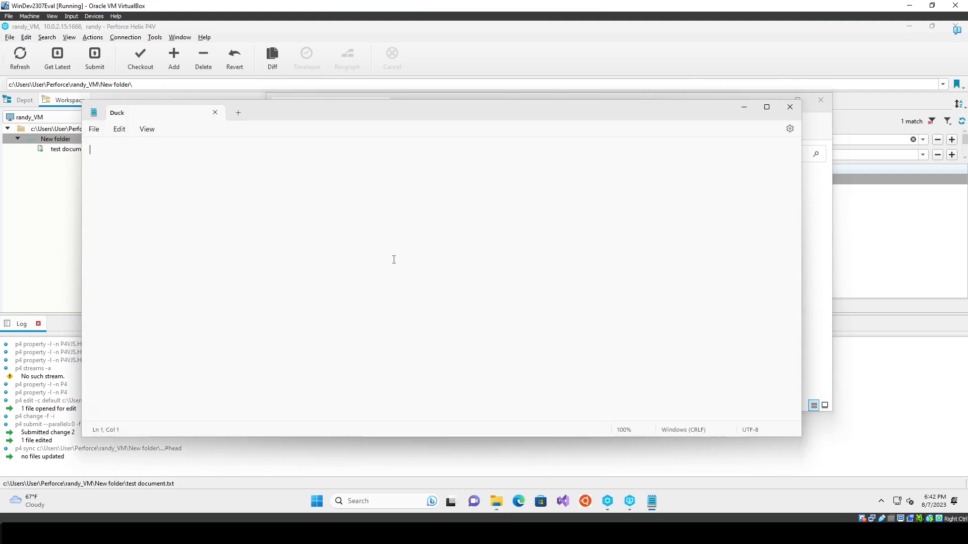
Enter "this is a duck" in the Duck document, save and close it, and return to New folder in P4V's workspace tree.
{"action": "type", "text": "this is a duck"}
{"action": "key", "text": "Return"}
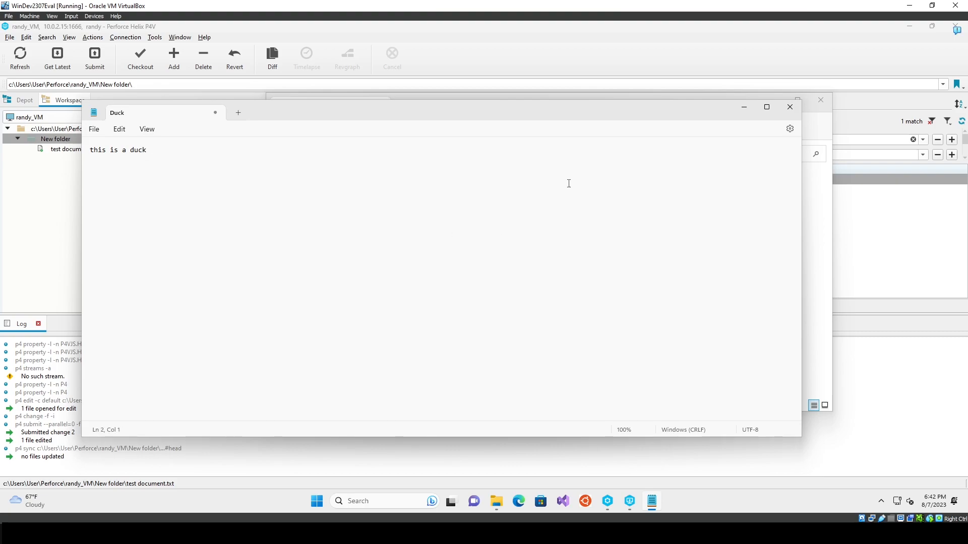
{"action": "key", "text": "ctrl+s"}
{"action": "left_click", "coordinate": [790, 107]}
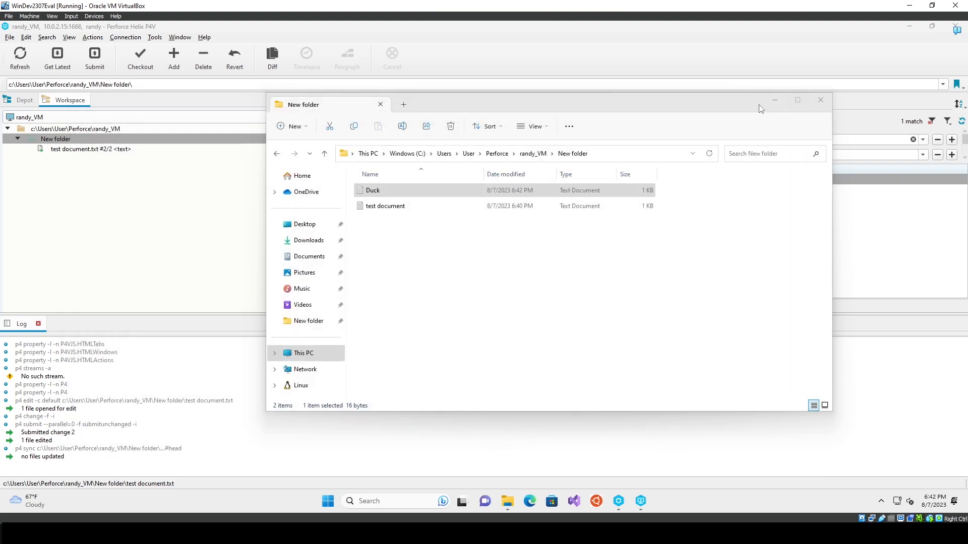
{"action": "left_click", "coordinate": [771, 106]}
{"action": "left_click", "coordinate": [82, 140]}
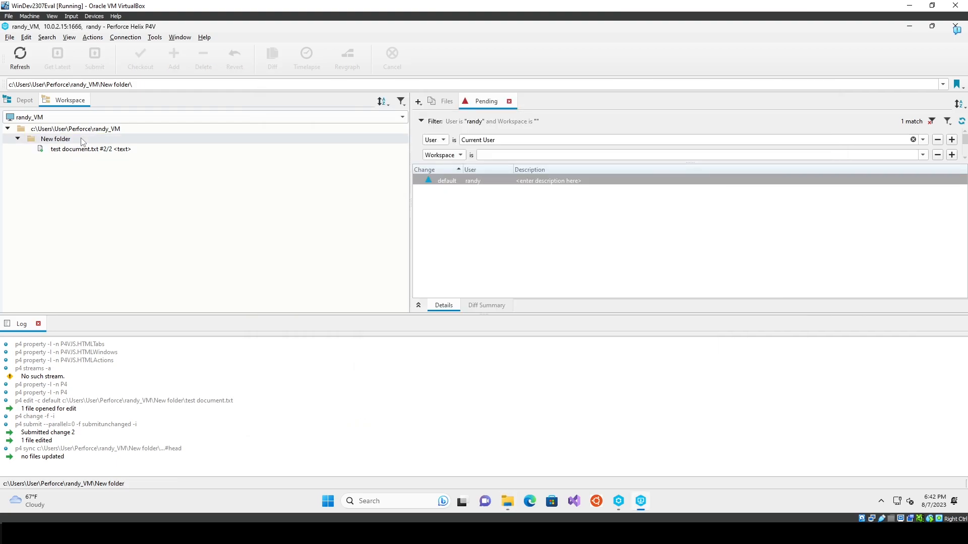
Refresh New folder in the workspace tree, and get the latest revision of New folder from the depot tree.
{"action": "left_click", "coordinate": [18, 54]}
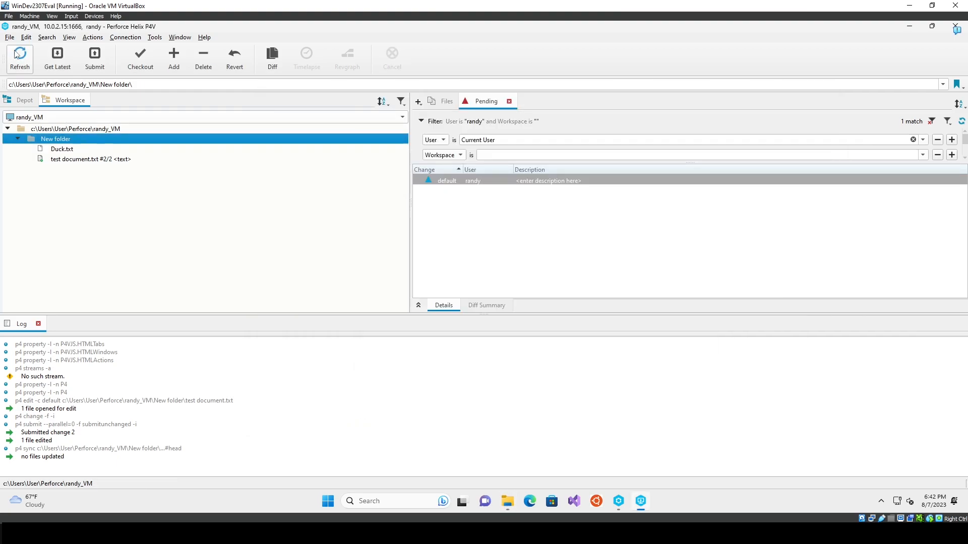
{"action": "left_click", "coordinate": [86, 150]}
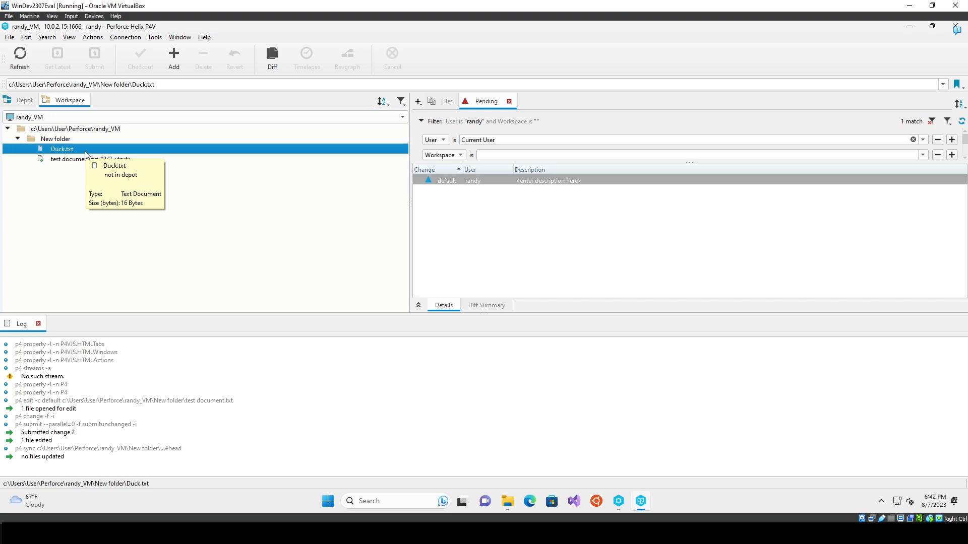
{"action": "left_click", "coordinate": [29, 104]}
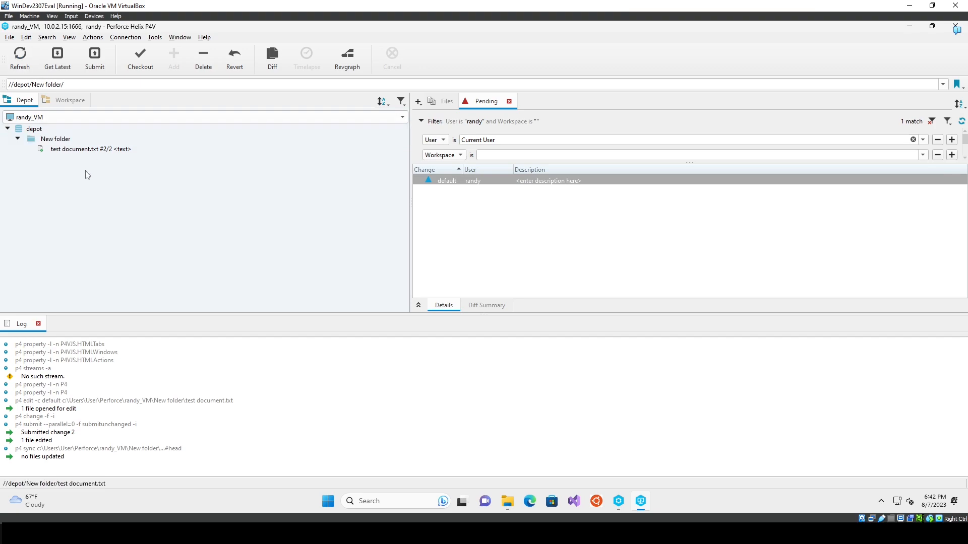
{"action": "left_click", "coordinate": [80, 140]}
{"action": "left_click", "coordinate": [67, 64]}
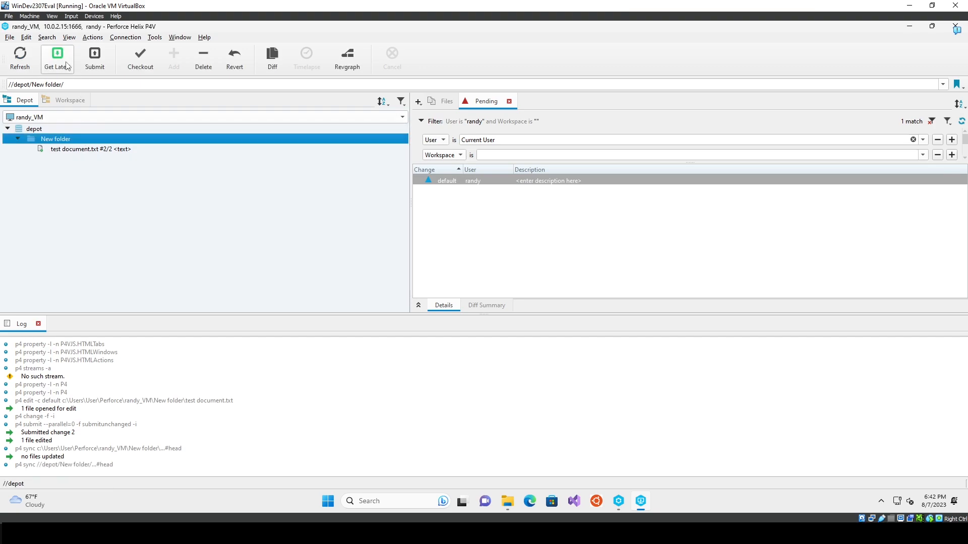
{"action": "left_click", "coordinate": [67, 64]}
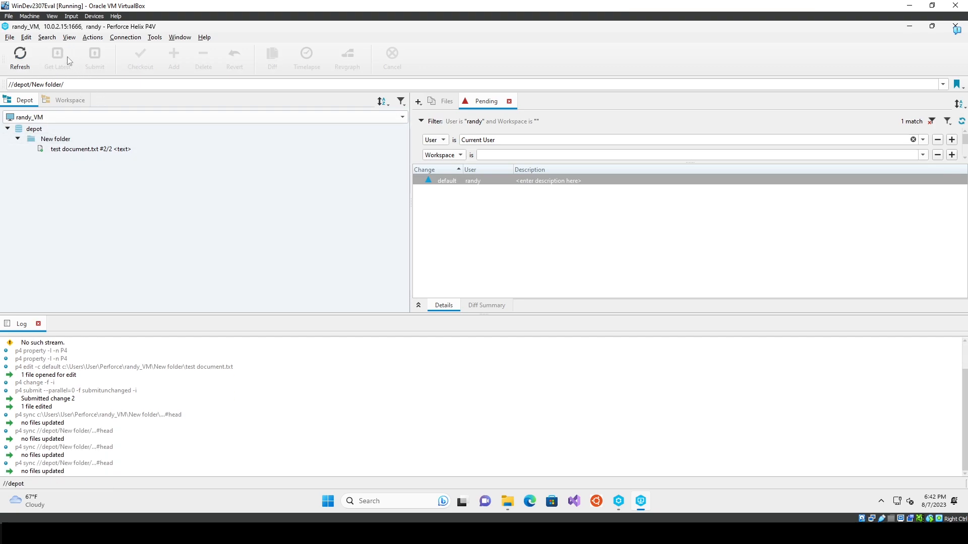
Compare the contents of New folder in the depot and workspace trees, including the status of Duck.txt and test document.txt.
{"action": "left_click", "coordinate": [61, 130]}
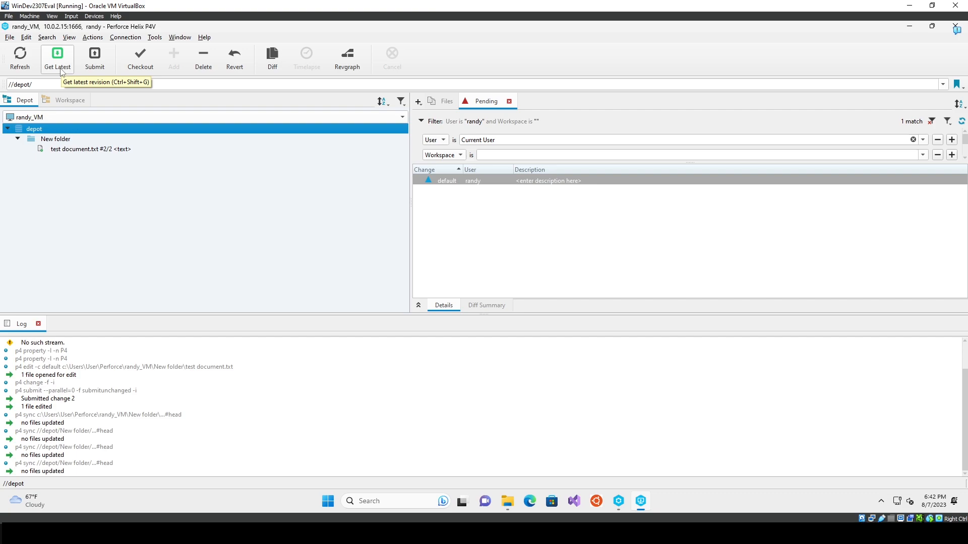
{"action": "left_click", "coordinate": [67, 101]}
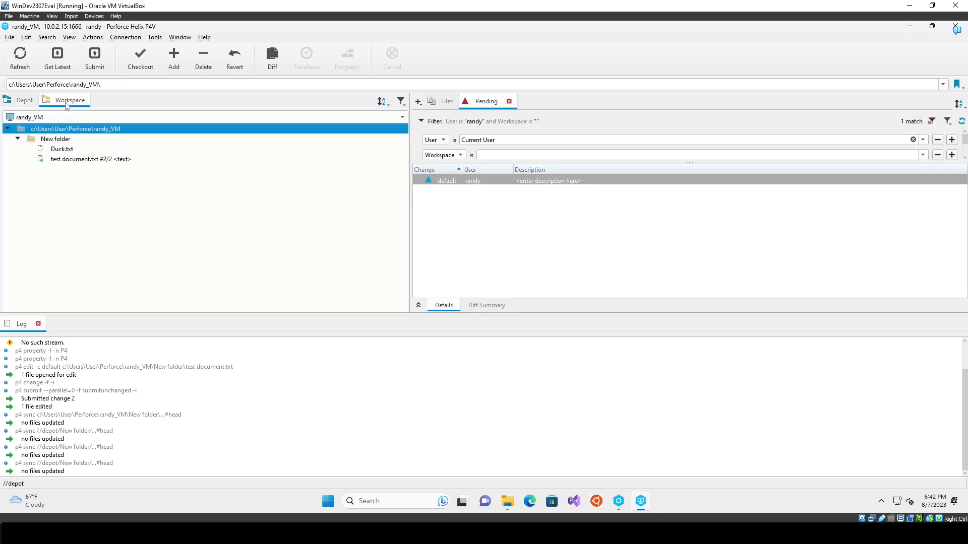
{"action": "left_click", "coordinate": [20, 98]}
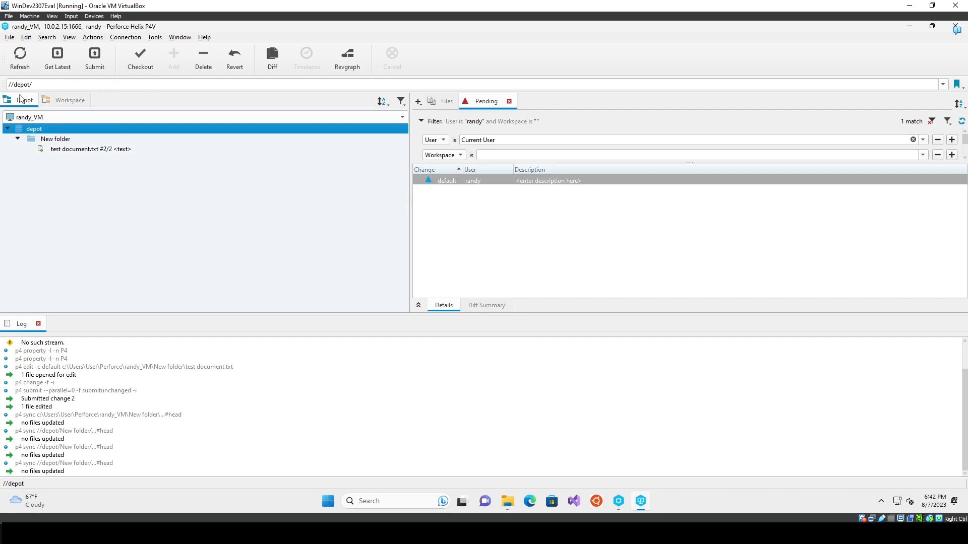
{"action": "left_click", "coordinate": [41, 117]}
{"action": "left_click", "coordinate": [99, 200]}
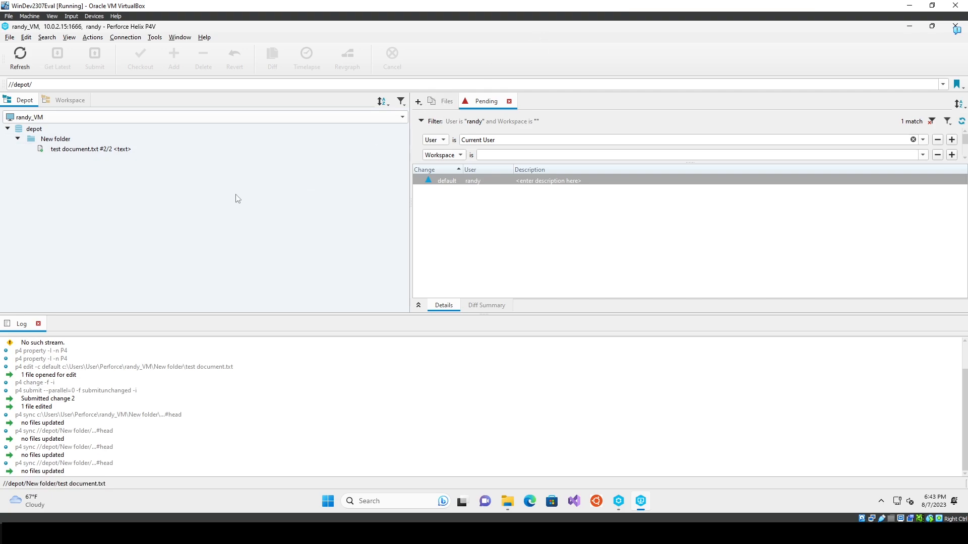
{"action": "left_click", "coordinate": [38, 141]}
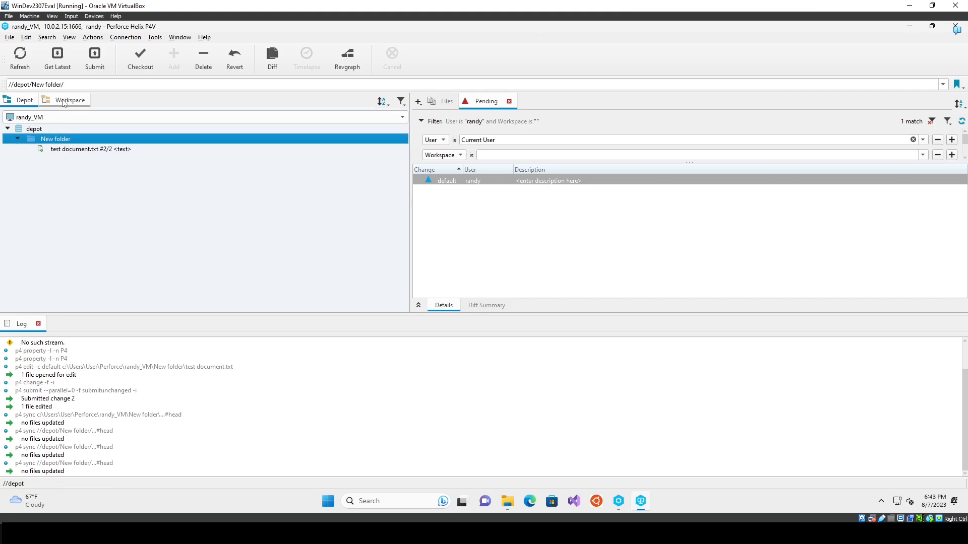
{"action": "left_click", "coordinate": [64, 103]}
{"action": "left_click", "coordinate": [81, 149]}
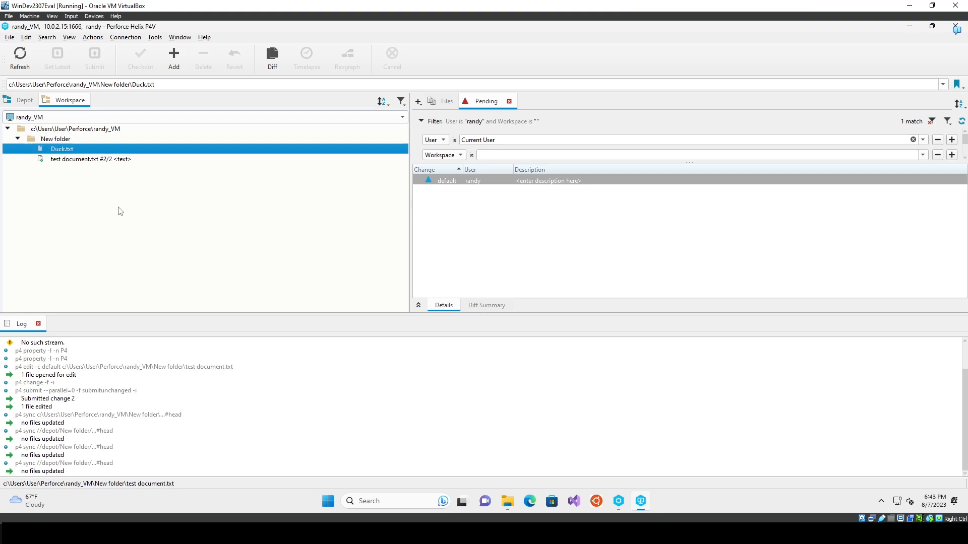
{"action": "left_click", "coordinate": [161, 160]}
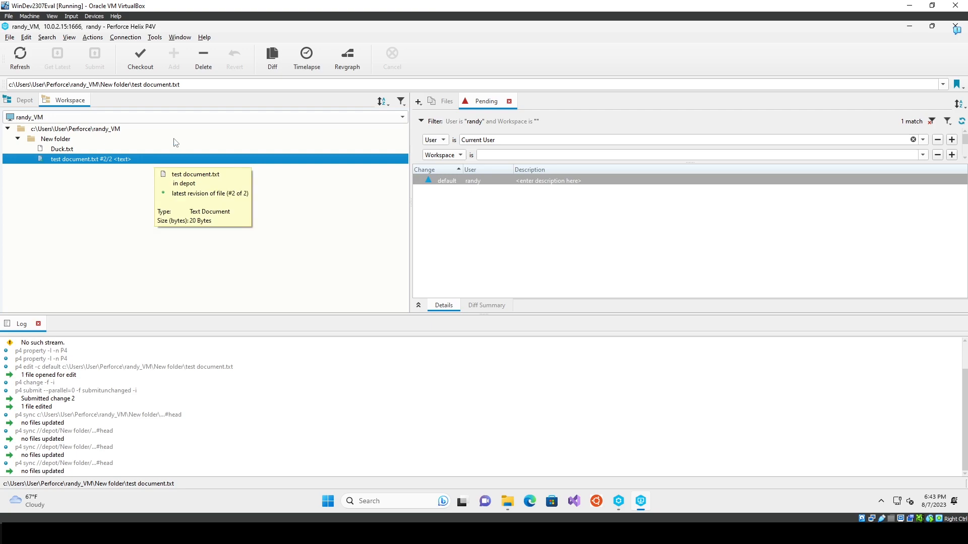
Mark Duck.txt in the workspace for add in the default pending changelist.
{"action": "left_click", "coordinate": [145, 150]}
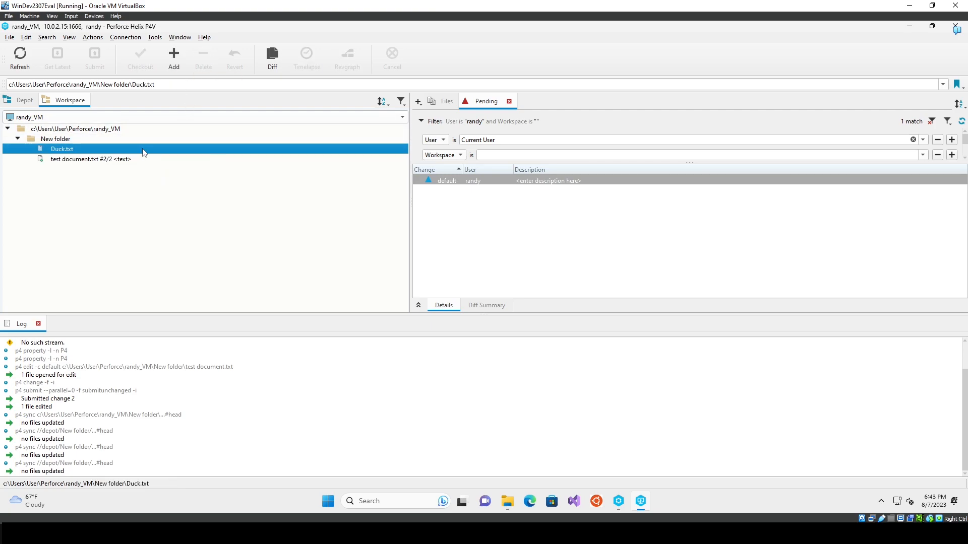
{"action": "left_click", "coordinate": [174, 56]}
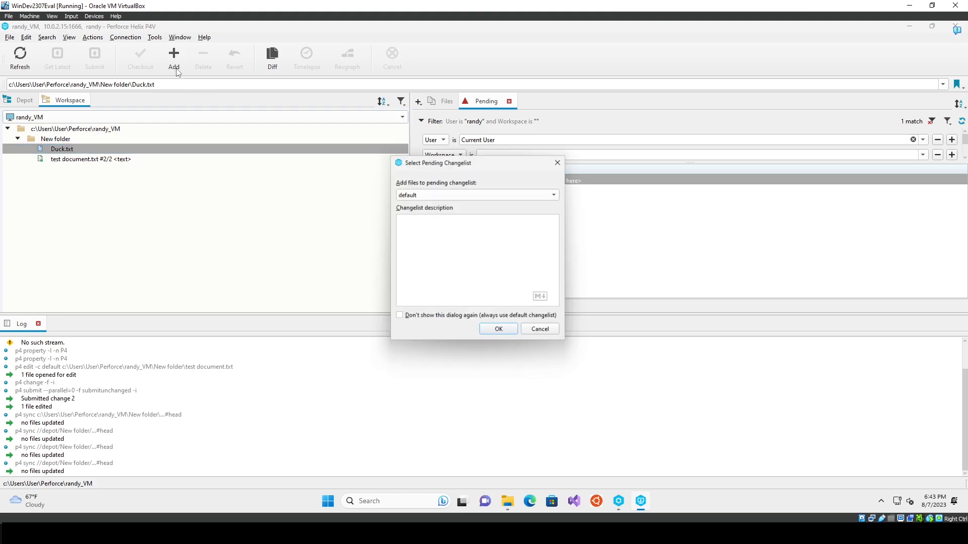
{"action": "left_click", "coordinate": [503, 333]}
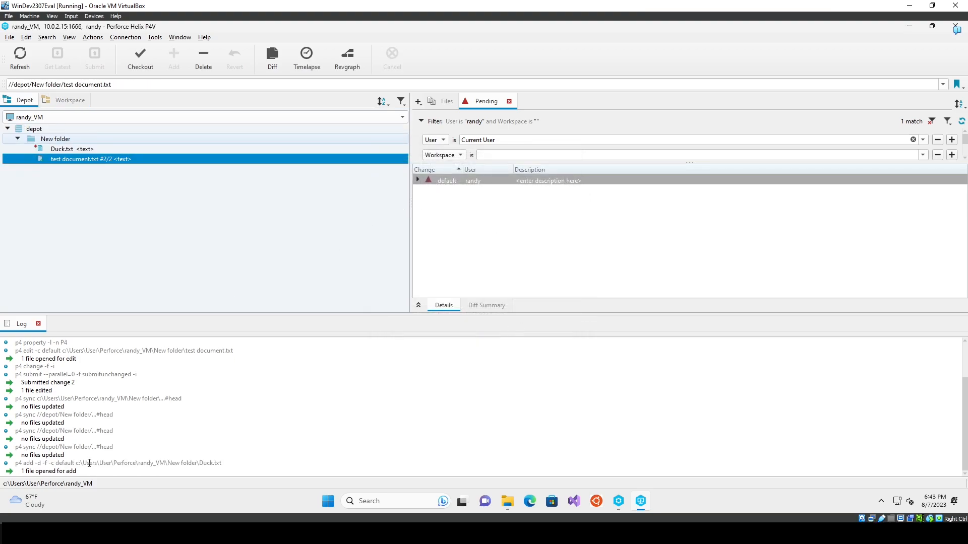
Examine the log entry for the add and the marker on Duck.txt in the depot tree and file list.
{"action": "left_click", "coordinate": [34, 472]}
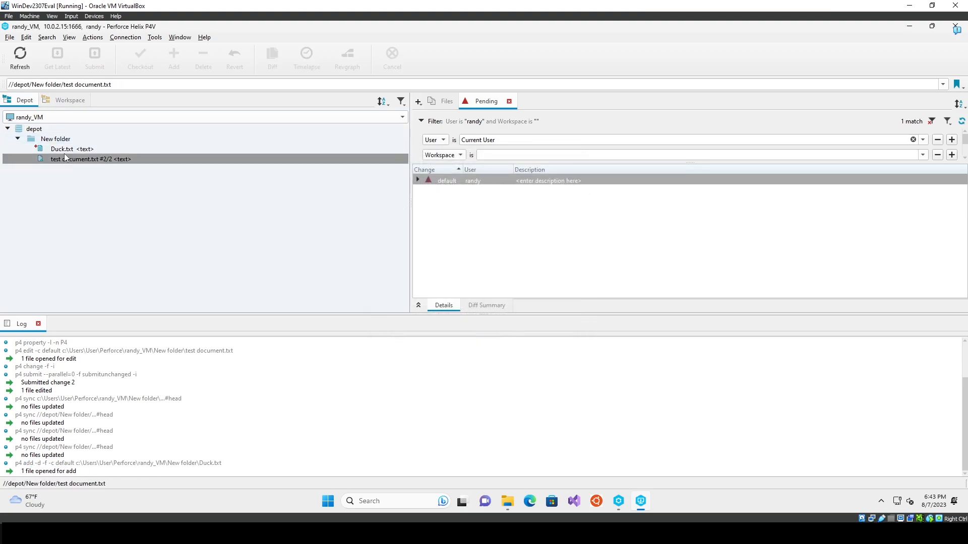
{"action": "mouse_move", "coordinate": [37, 152]}
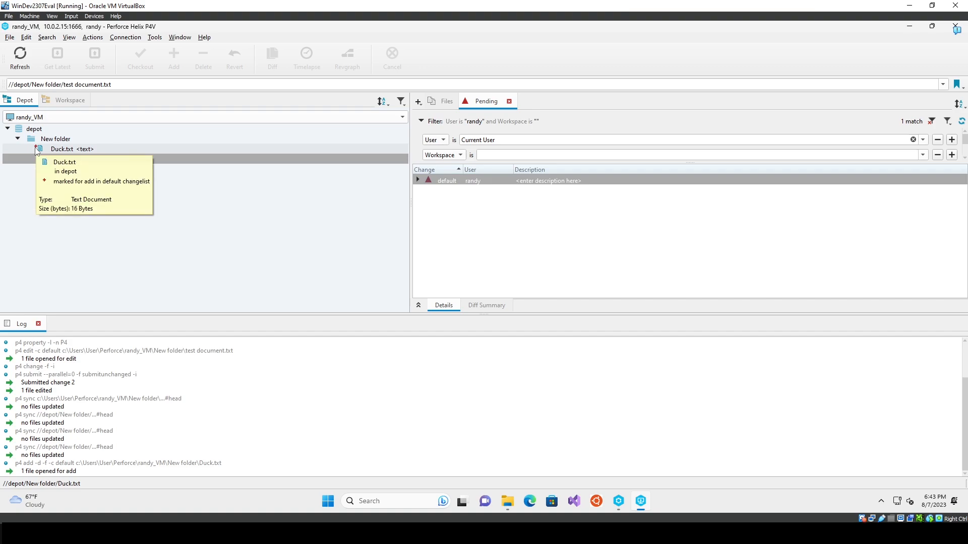
{"action": "left_click", "coordinate": [448, 102]}
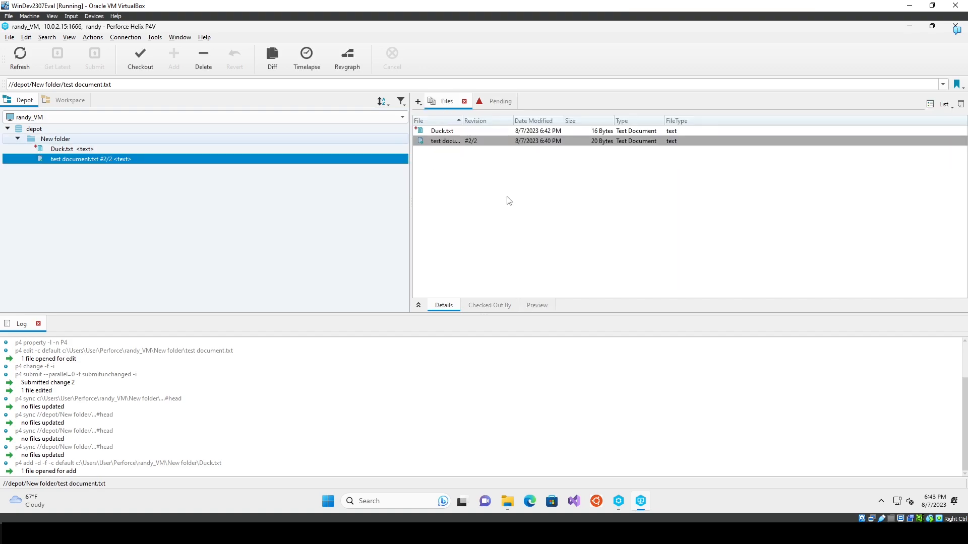
{"action": "left_click", "coordinate": [497, 130]}
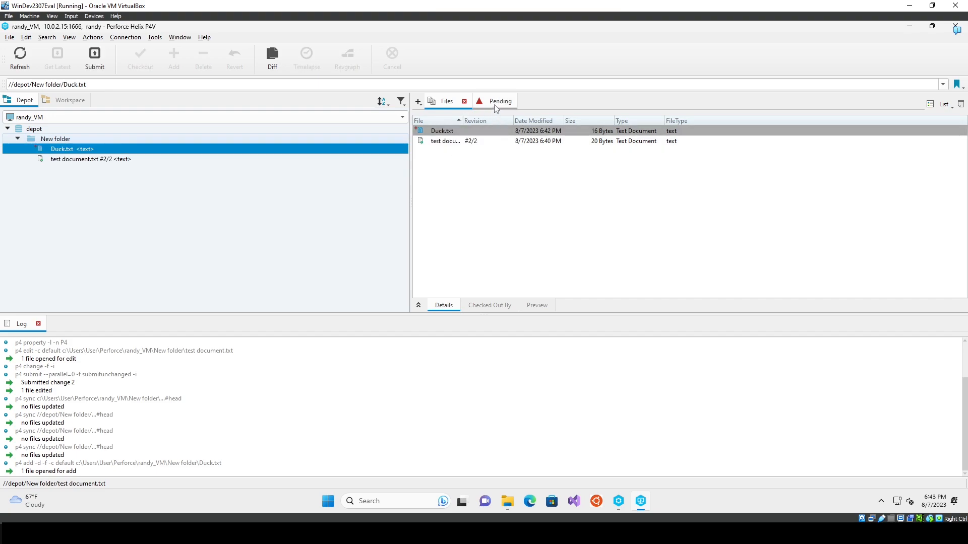
Submit Duck.txt from the default pending changelist with the description "We added a duck".
{"action": "left_click", "coordinate": [496, 103]}
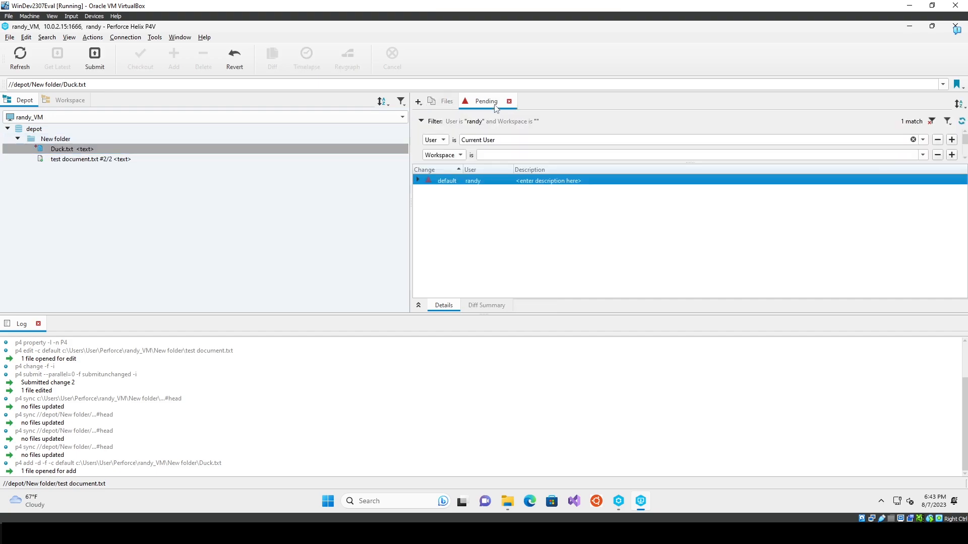
{"action": "left_click", "coordinate": [419, 180]}
{"action": "left_click", "coordinate": [479, 191]}
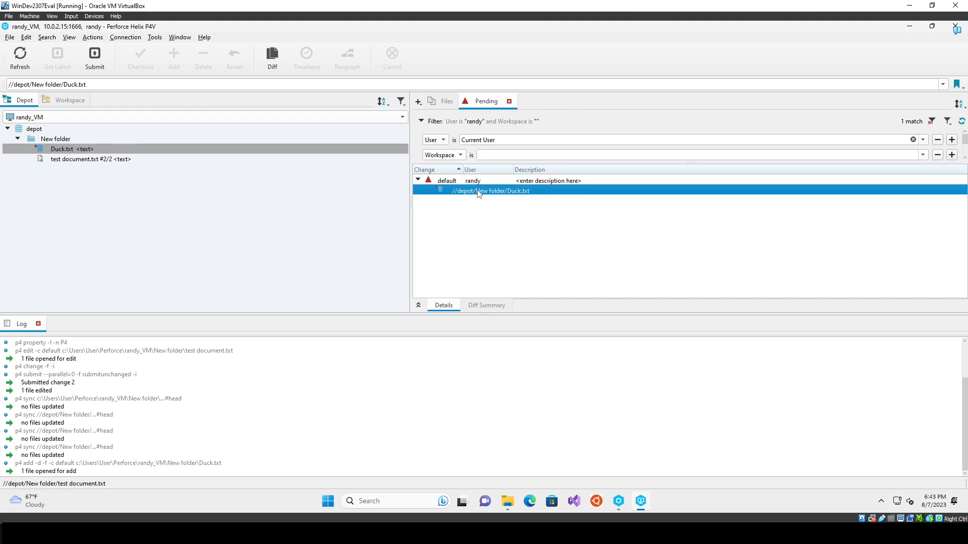
{"action": "right_click", "coordinate": [479, 194]}
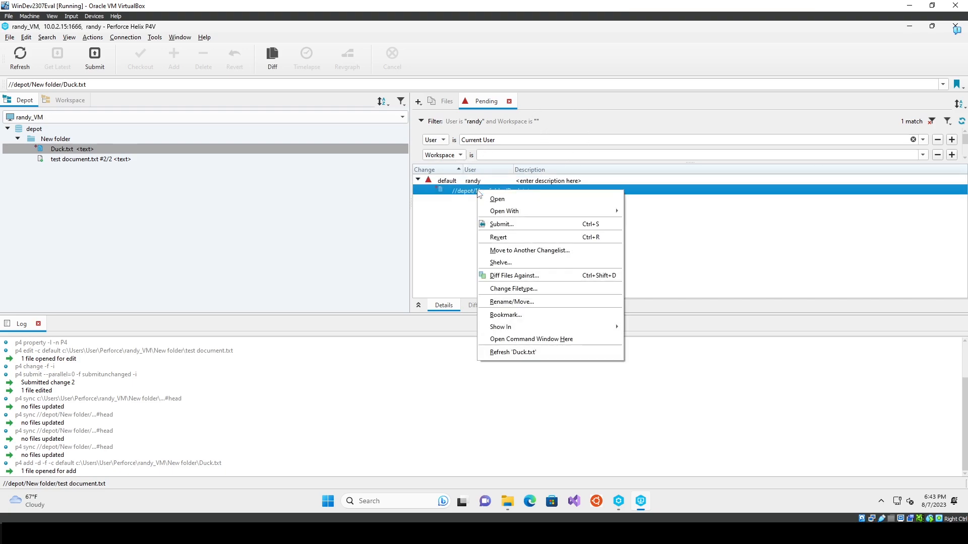
{"action": "left_click", "coordinate": [499, 225]}
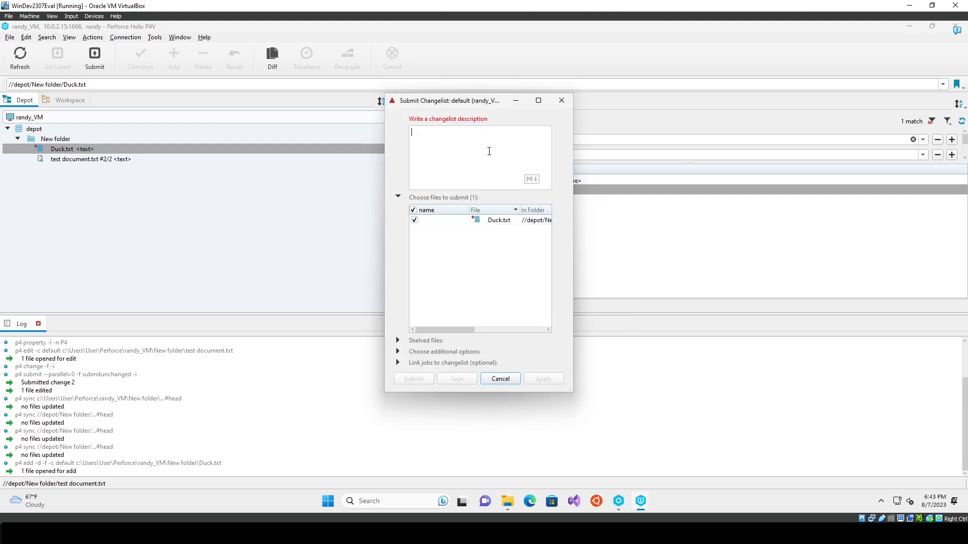
{"action": "type", "text": "We added a duck"}
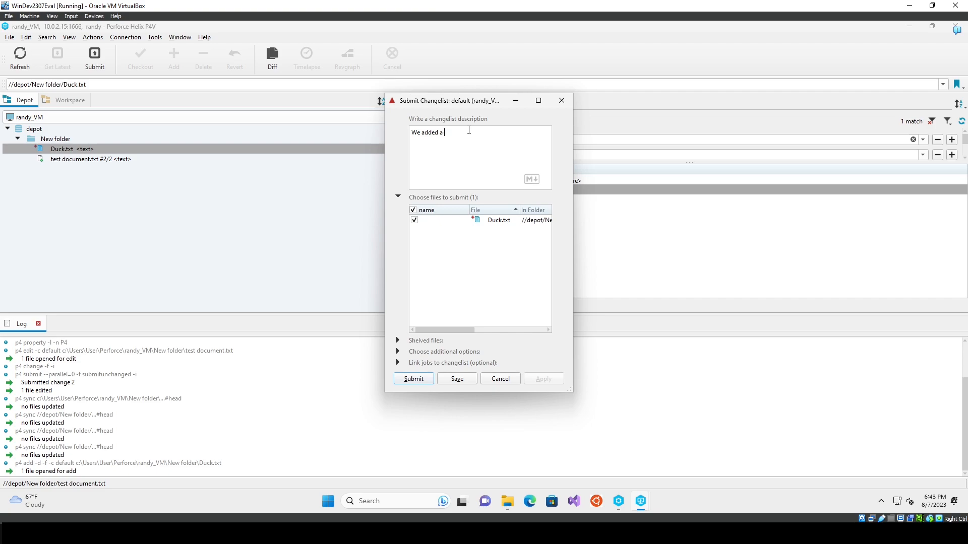
{"action": "left_click", "coordinate": [430, 382]}
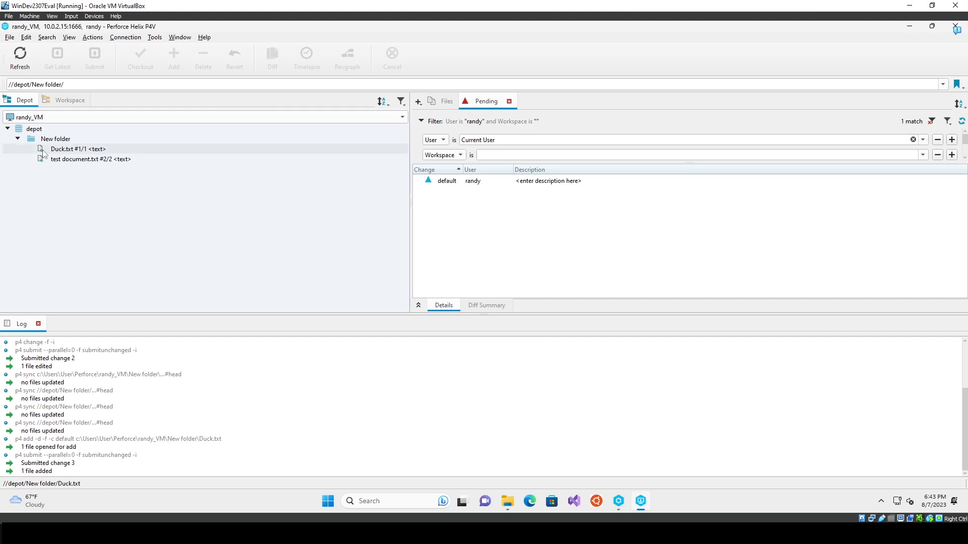
Check the revision status of Duck.txt in both trees, and get the latest revision of the randy_VM workspace root.
{"action": "mouse_move", "coordinate": [42, 150]}
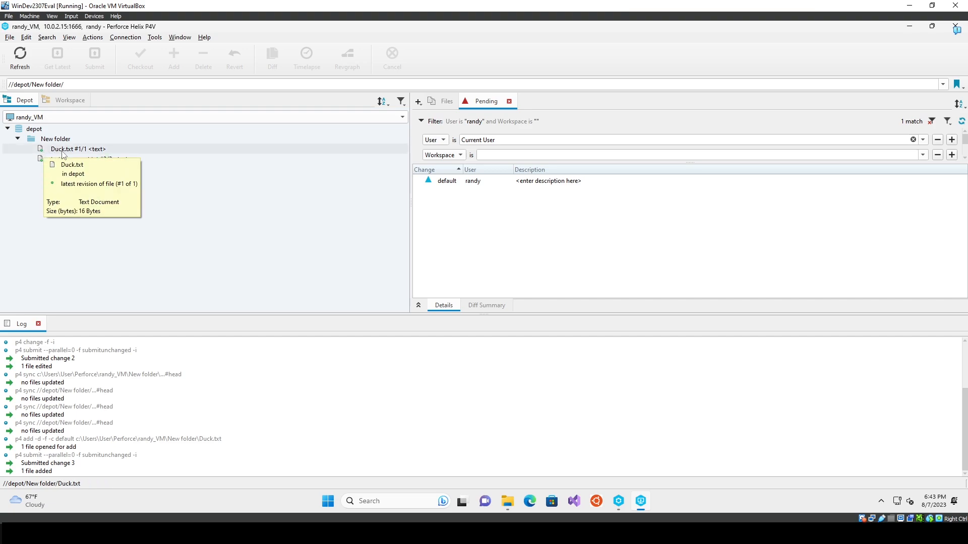
{"action": "left_click", "coordinate": [70, 99]}
{"action": "left_click", "coordinate": [71, 159]}
{"action": "left_click", "coordinate": [72, 150]}
{"action": "left_click", "coordinate": [73, 129]}
{"action": "left_click", "coordinate": [55, 69]}
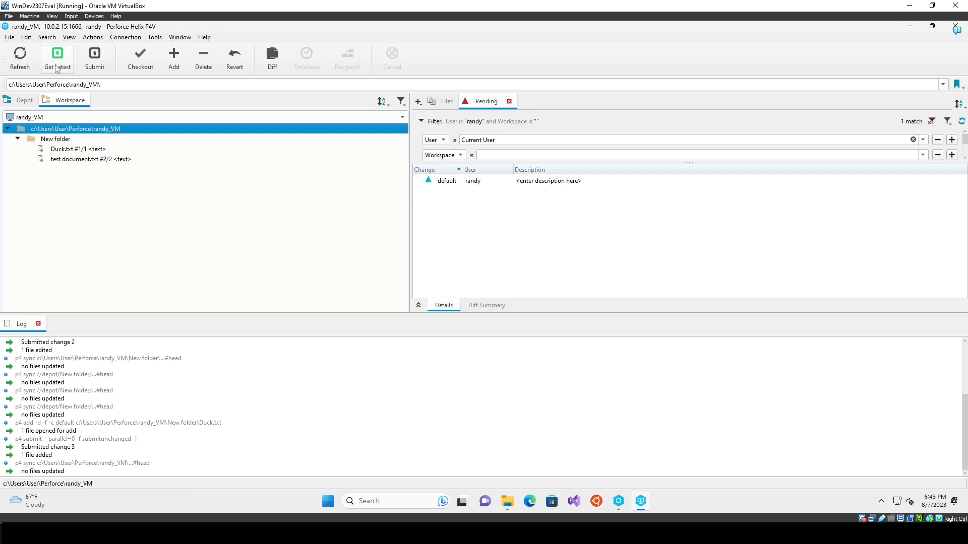
Switch to Helix Admin and refresh New folder in the depot tree.
{"action": "left_click", "coordinate": [618, 502]}
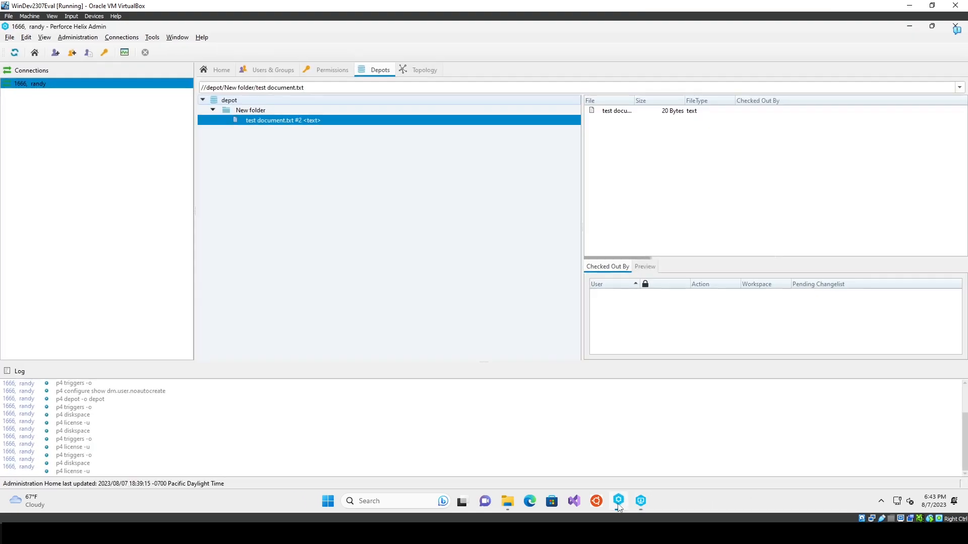
{"action": "left_click", "coordinate": [337, 159]}
{"action": "left_click", "coordinate": [262, 112]}
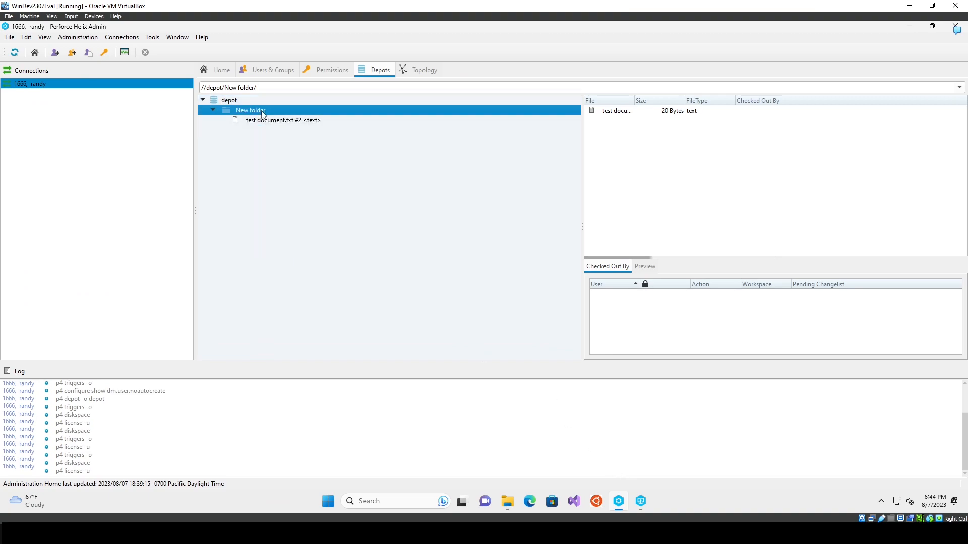
{"action": "right_click", "coordinate": [263, 114]}
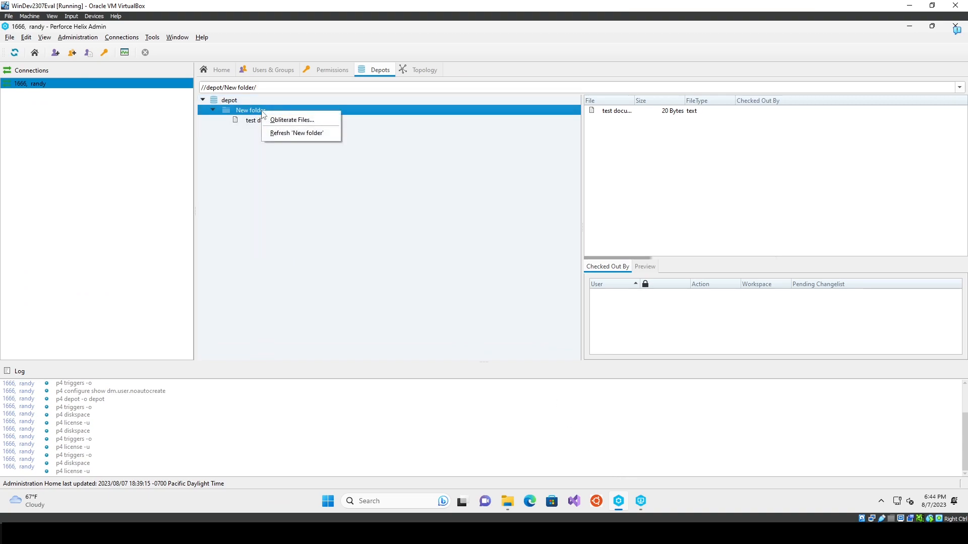
{"action": "left_click", "coordinate": [291, 130]}
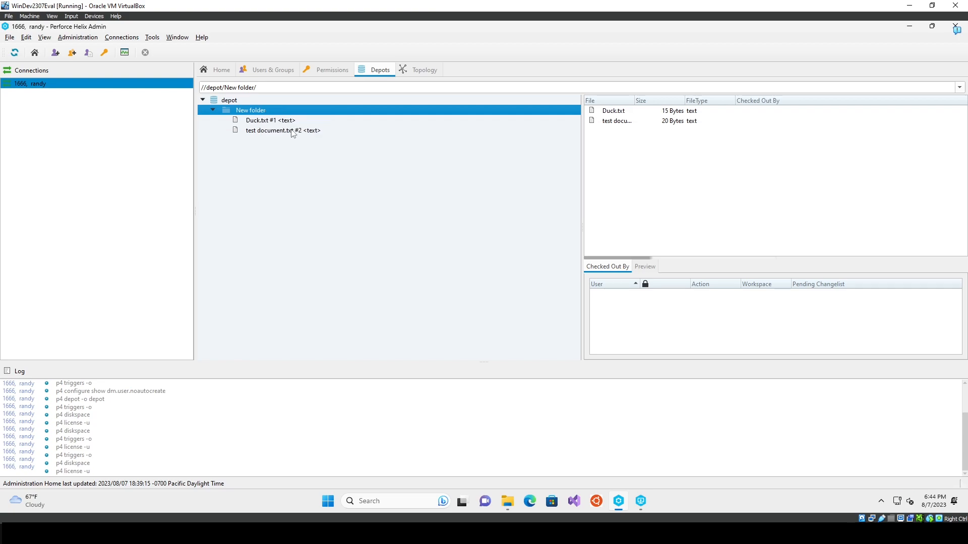
Try to open Duck.txt from the depot tree, and dismiss the resulting dialogs.
{"action": "left_click", "coordinate": [301, 120]}
{"action": "double_click", "coordinate": [307, 120]}
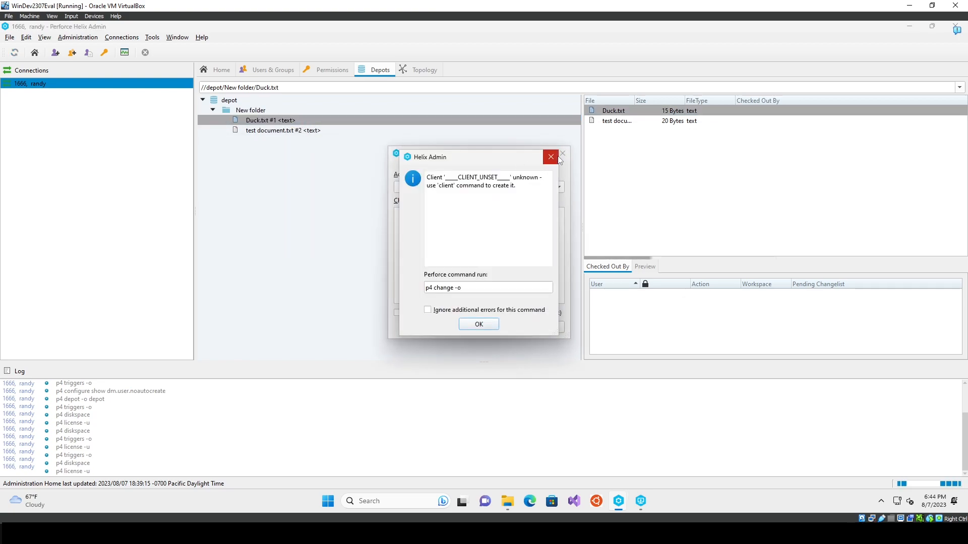
{"action": "left_click", "coordinate": [557, 157]}
{"action": "left_click", "coordinate": [561, 160]}
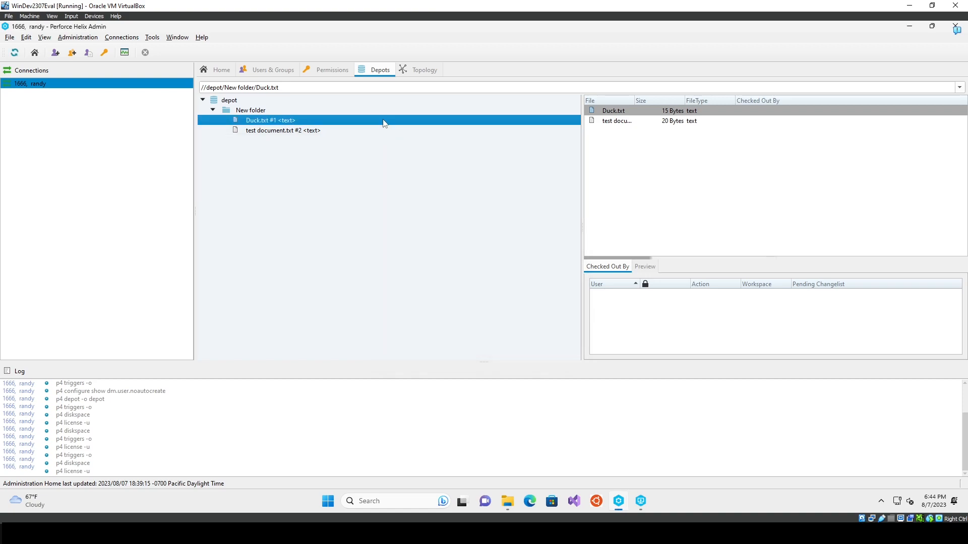
Open the file history of Duck.txt from the depot tree.
{"action": "right_click", "coordinate": [384, 121]}
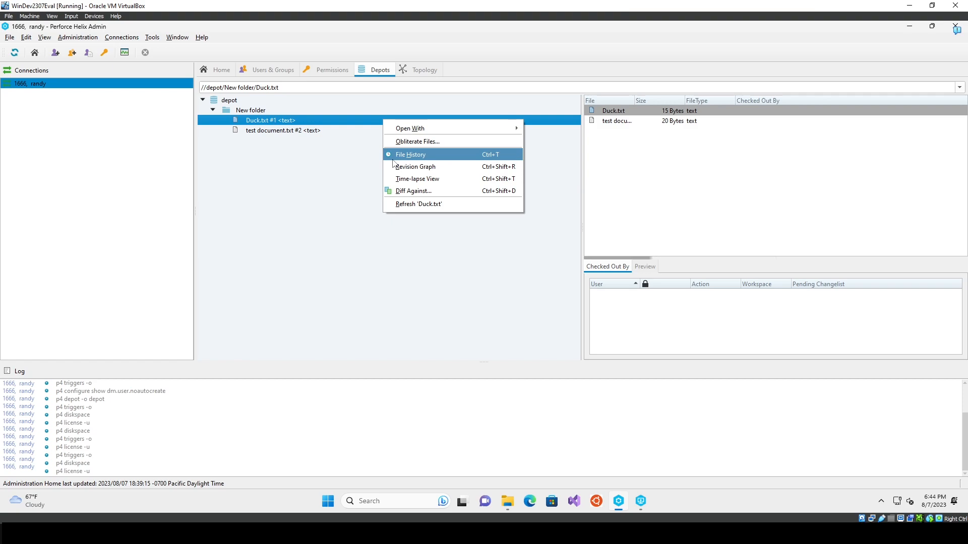
{"action": "left_click", "coordinate": [471, 159]}
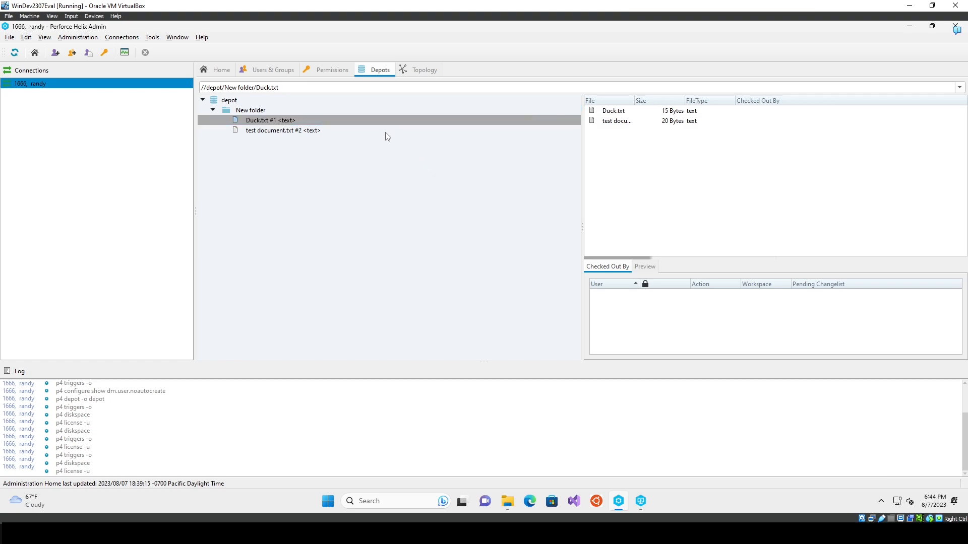
{"action": "right_click", "coordinate": [347, 119]}
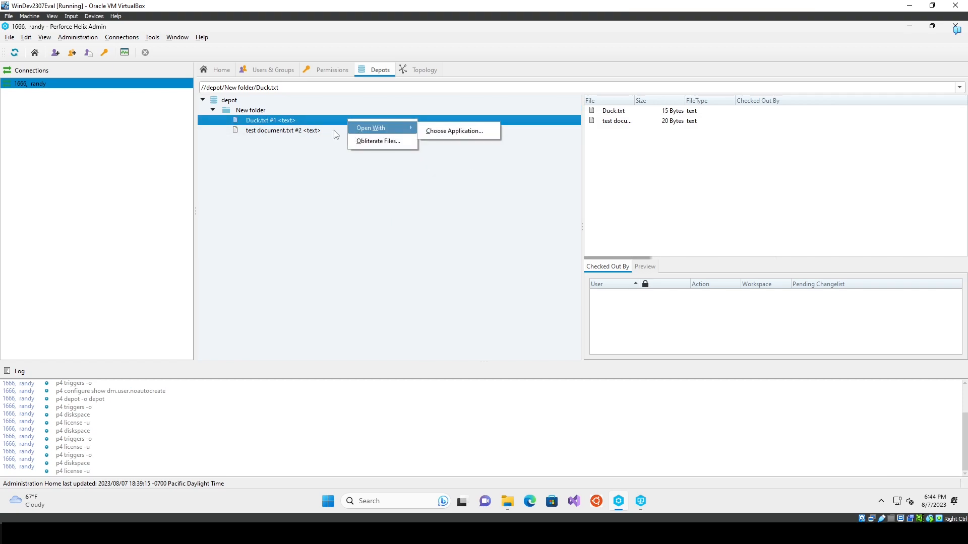
{"action": "right_click", "coordinate": [312, 124]}
{"action": "left_click", "coordinate": [254, 113]}
{"action": "right_click", "coordinate": [255, 113]}
{"action": "left_click", "coordinate": [240, 95]}
{"action": "left_click", "coordinate": [240, 96]}
{"action": "right_click", "coordinate": [240, 96]}
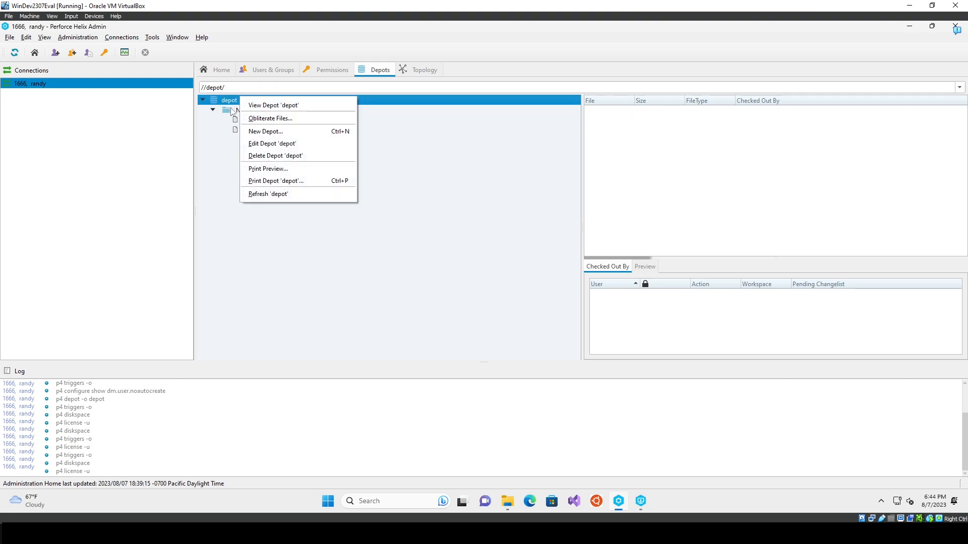
{"action": "left_click", "coordinate": [219, 144]}
View the revision graph of Duck.txt from the depot tree, and close its window.
{"action": "left_click", "coordinate": [260, 121]}
{"action": "right_click", "coordinate": [262, 123]}
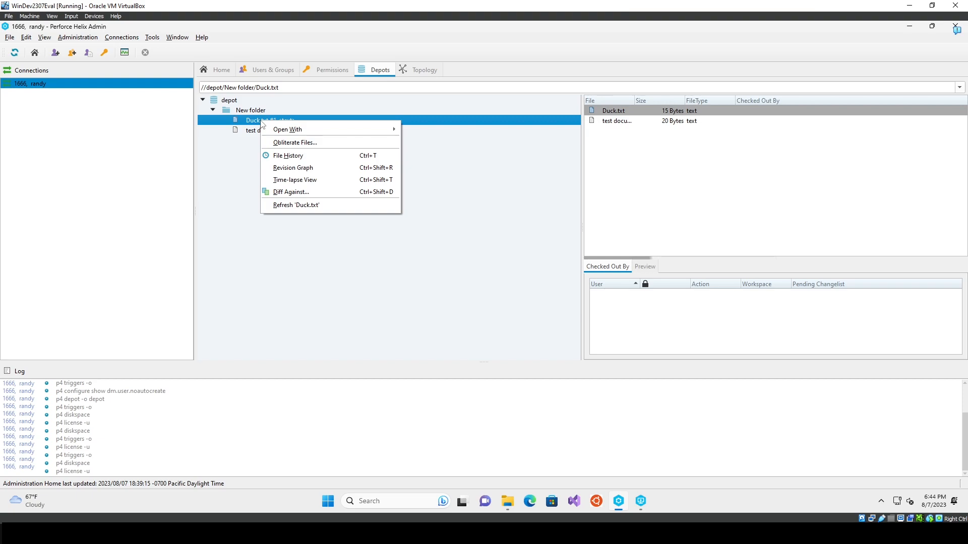
{"action": "left_click", "coordinate": [285, 165]}
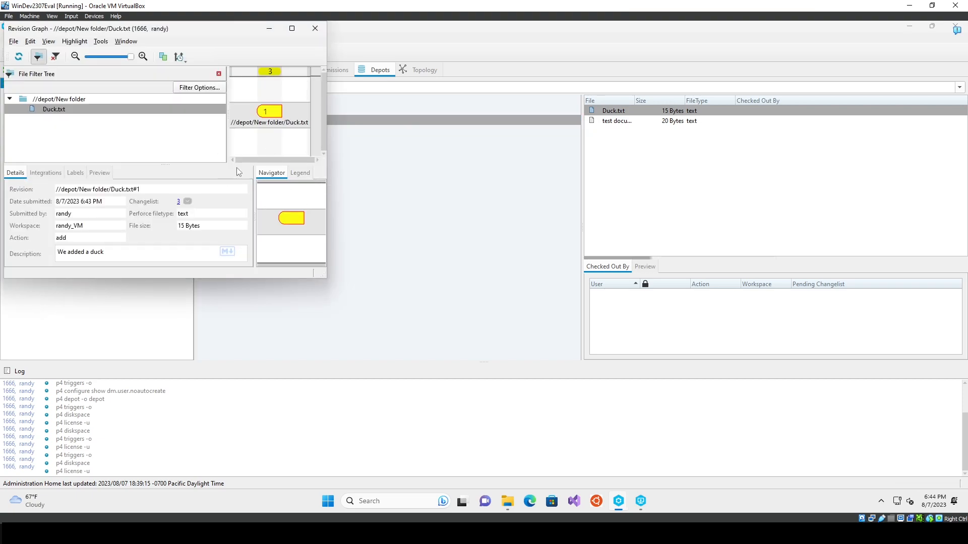
{"action": "left_click", "coordinate": [331, 62]}
{"action": "right_click", "coordinate": [353, 123]}
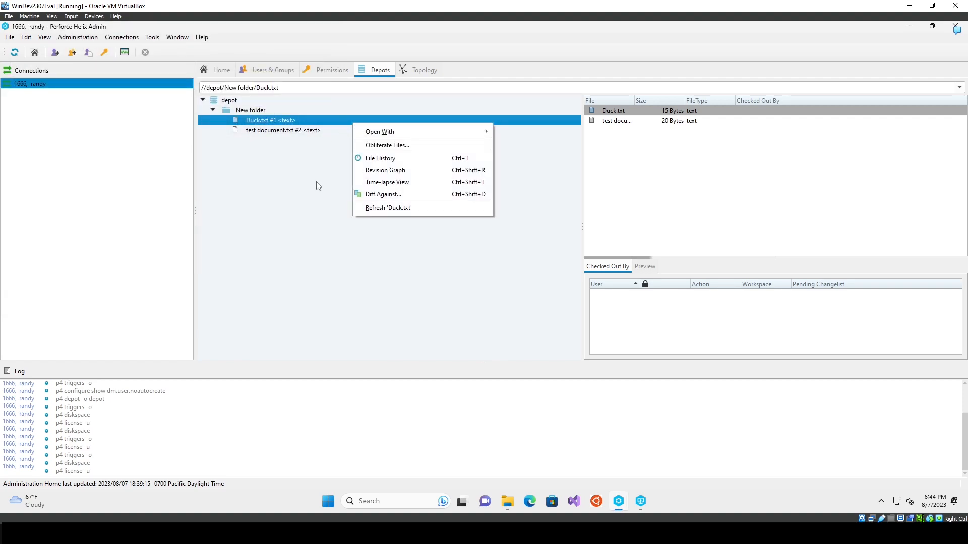
{"action": "left_click", "coordinate": [333, 201]}
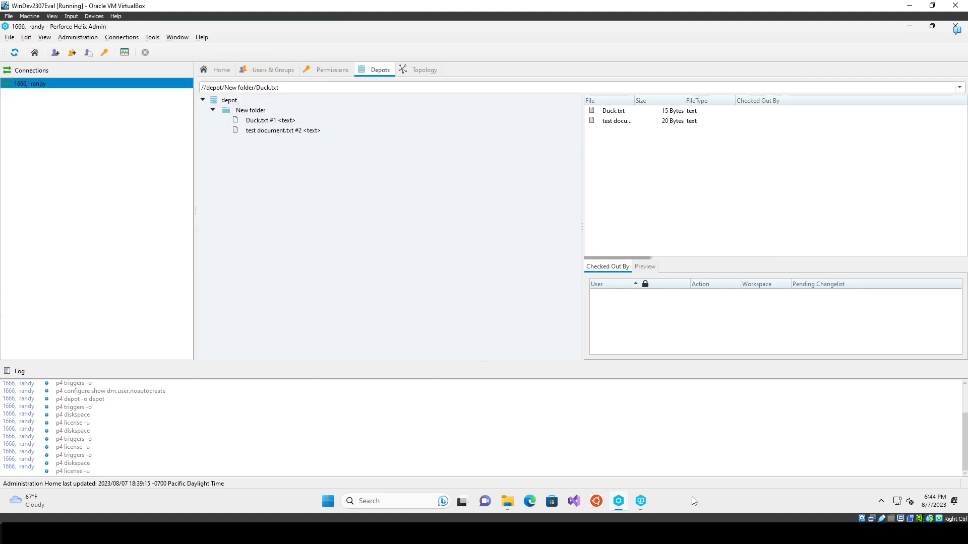
{"action": "left_click", "coordinate": [641, 501]}
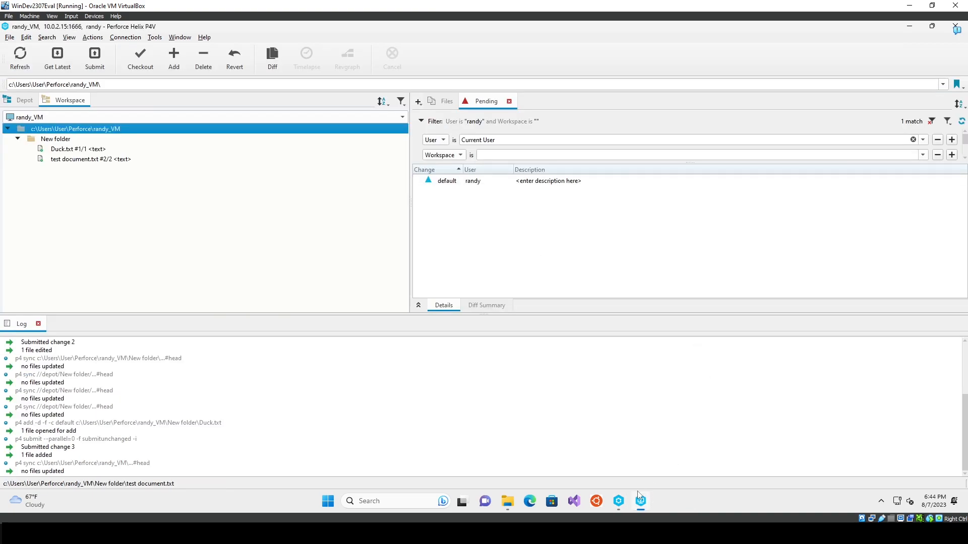
{"action": "left_click", "coordinate": [628, 502]}
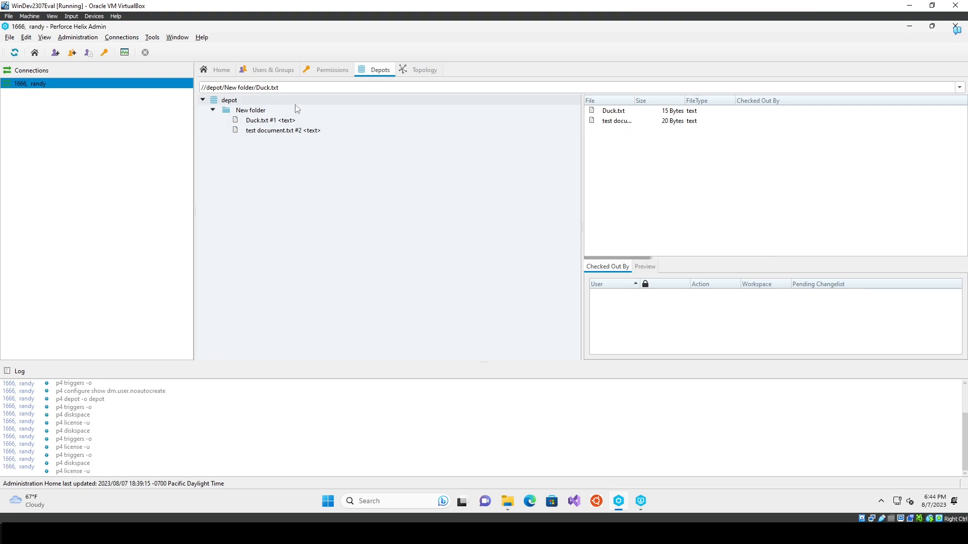
{"action": "left_click", "coordinate": [78, 38]}
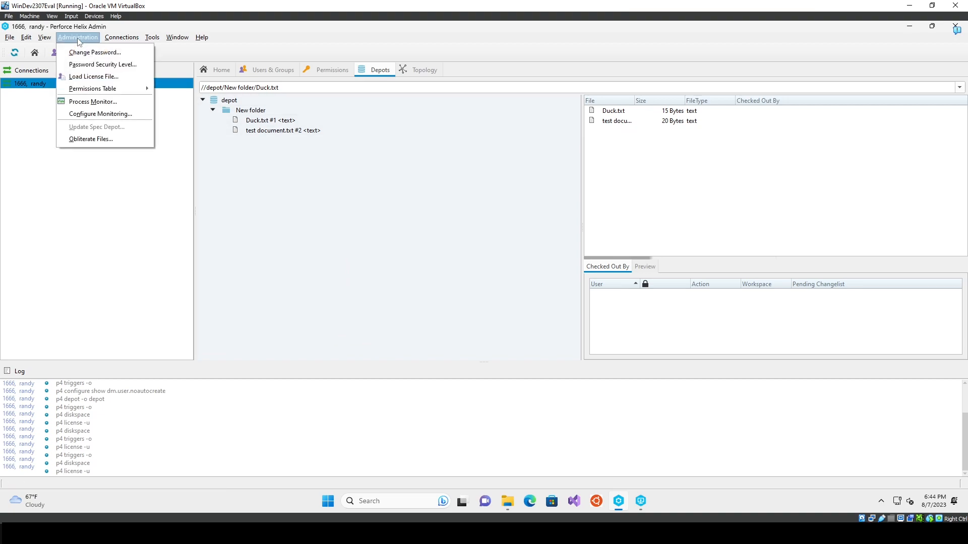
{"action": "left_click", "coordinate": [79, 41]}
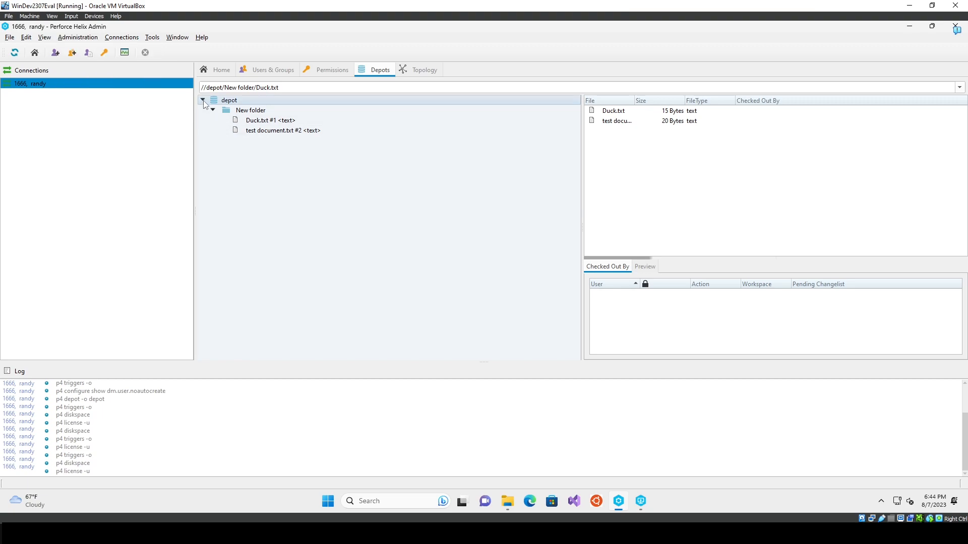
{"action": "left_click", "coordinate": [214, 109]}
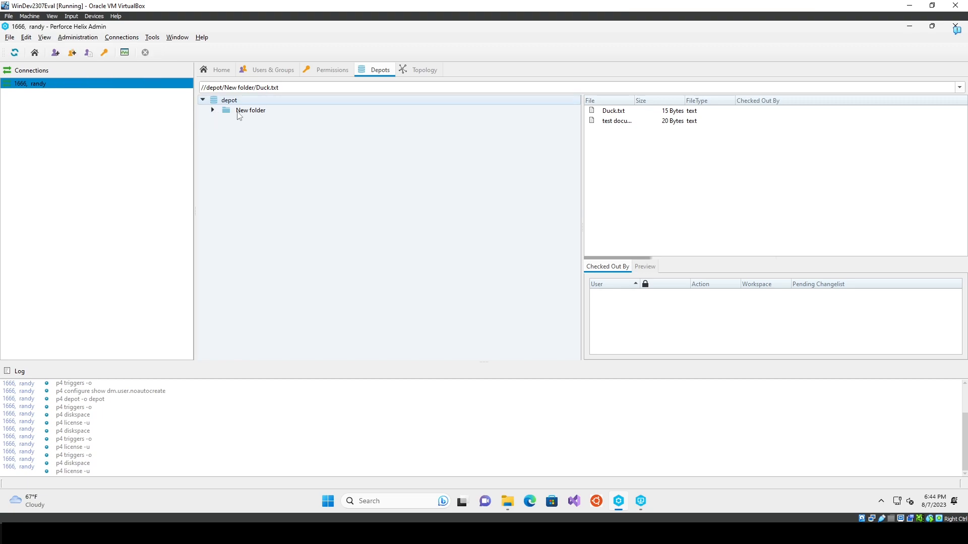
{"action": "left_click", "coordinate": [214, 110]}
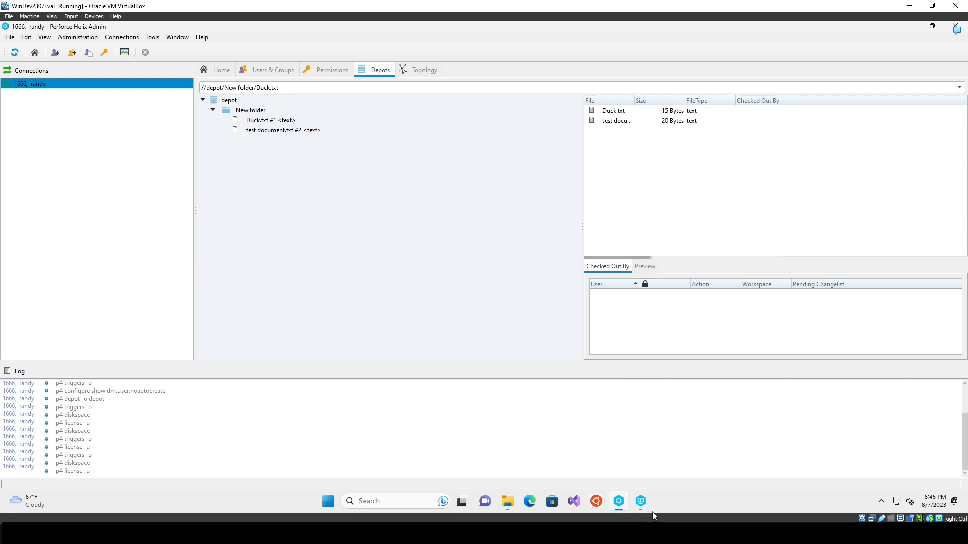
Switch to P4V and mark test document.txt for delete in the default changelist from the workspace tree.
{"action": "left_click", "coordinate": [640, 454]}
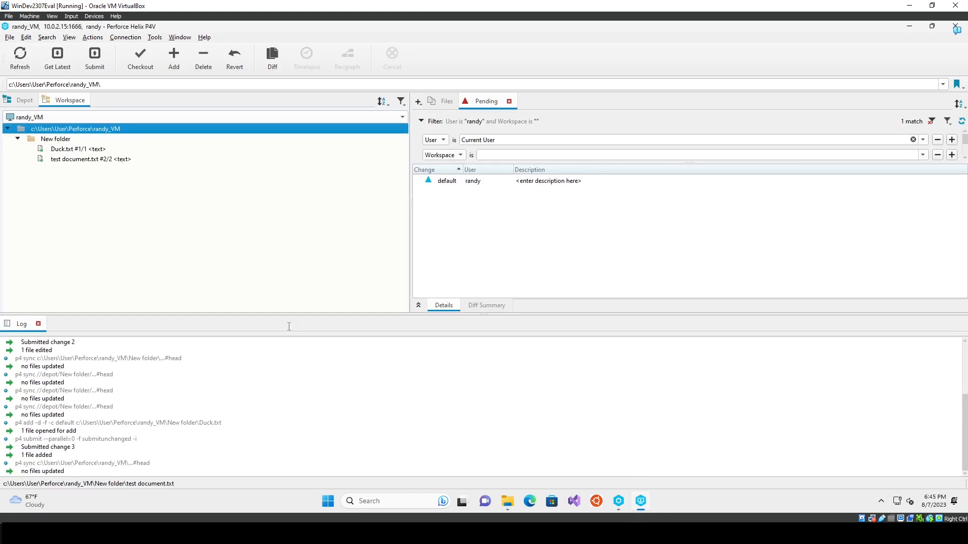
{"action": "left_click", "coordinate": [113, 162]}
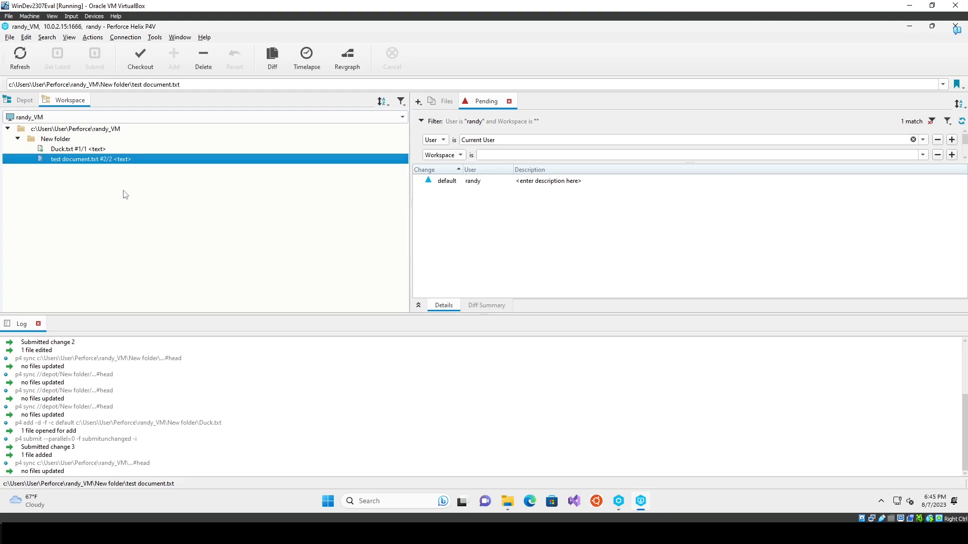
{"action": "left_click", "coordinate": [203, 59]}
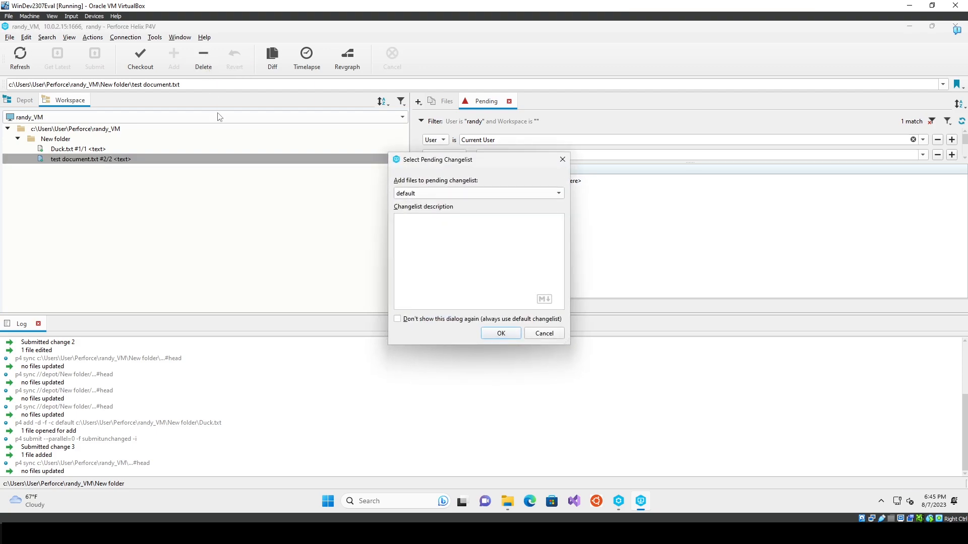
{"action": "left_click", "coordinate": [501, 334]}
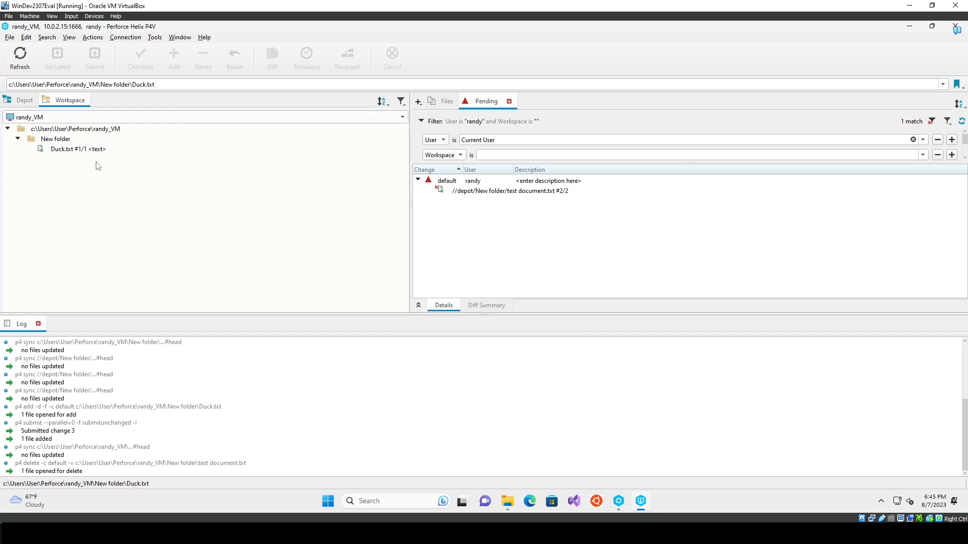
Refresh the depot tree and check the pending status of test document.txt.
{"action": "left_click", "coordinate": [11, 103]}
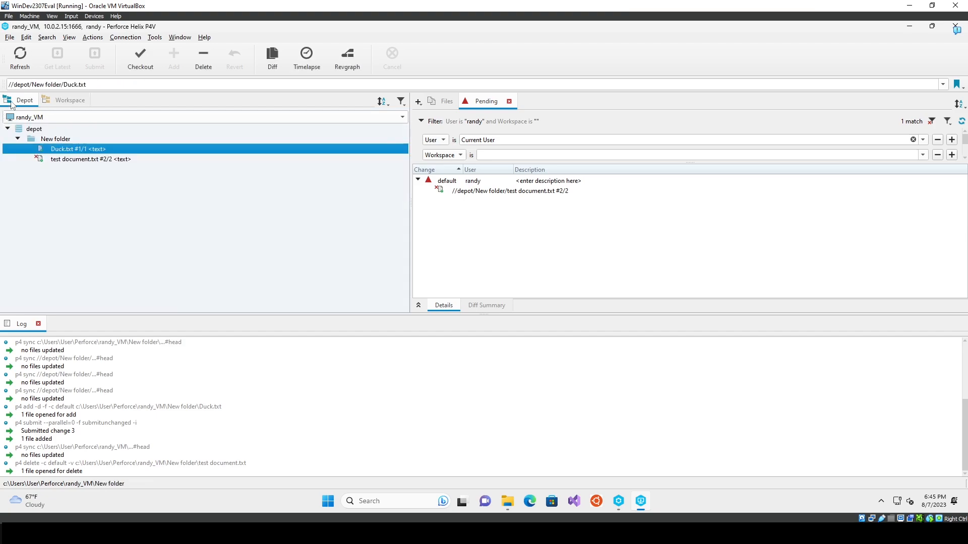
{"action": "left_click", "coordinate": [20, 56]}
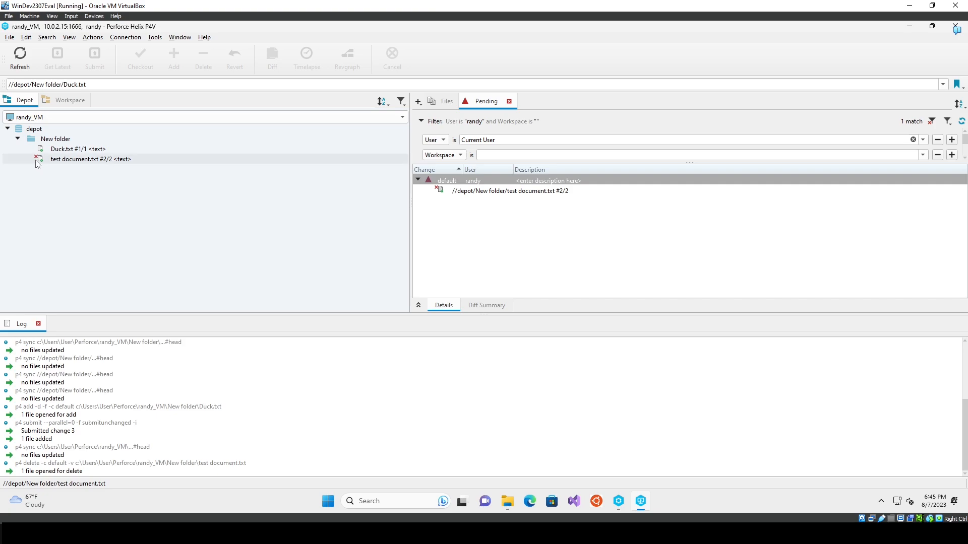
{"action": "mouse_move", "coordinate": [39, 161]}
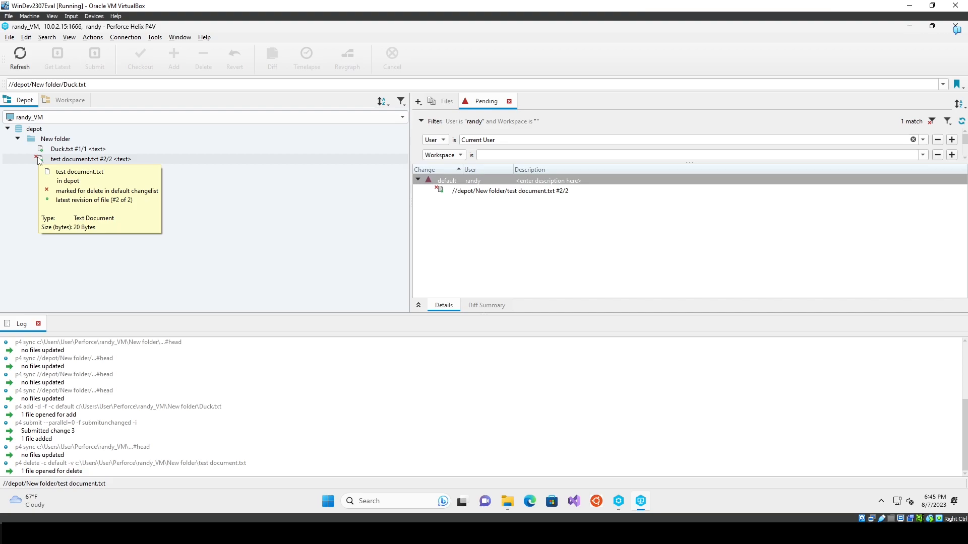
Switch to Helix Admin, refresh New folder, and check the checkout details of test document.txt.
{"action": "left_click", "coordinate": [618, 501]}
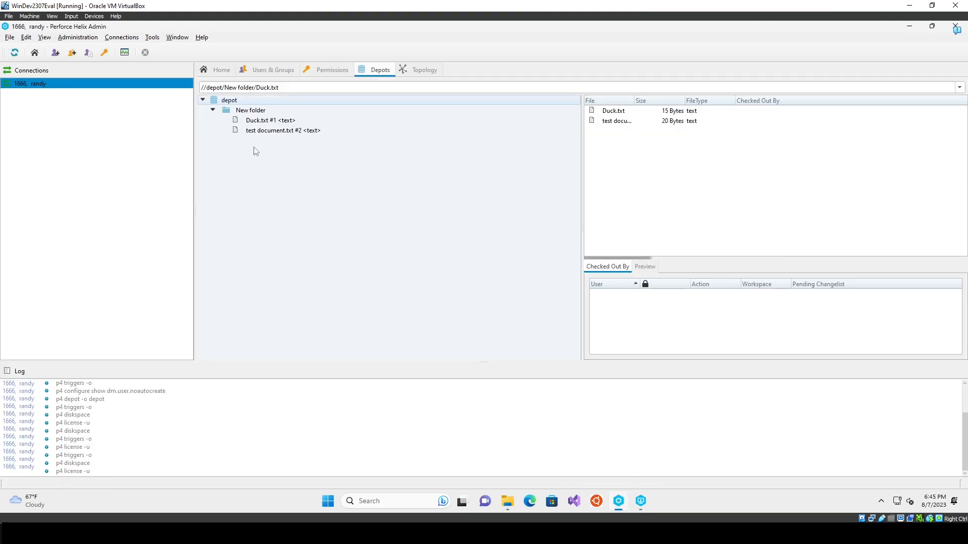
{"action": "right_click", "coordinate": [250, 112]}
{"action": "left_click", "coordinate": [273, 131]}
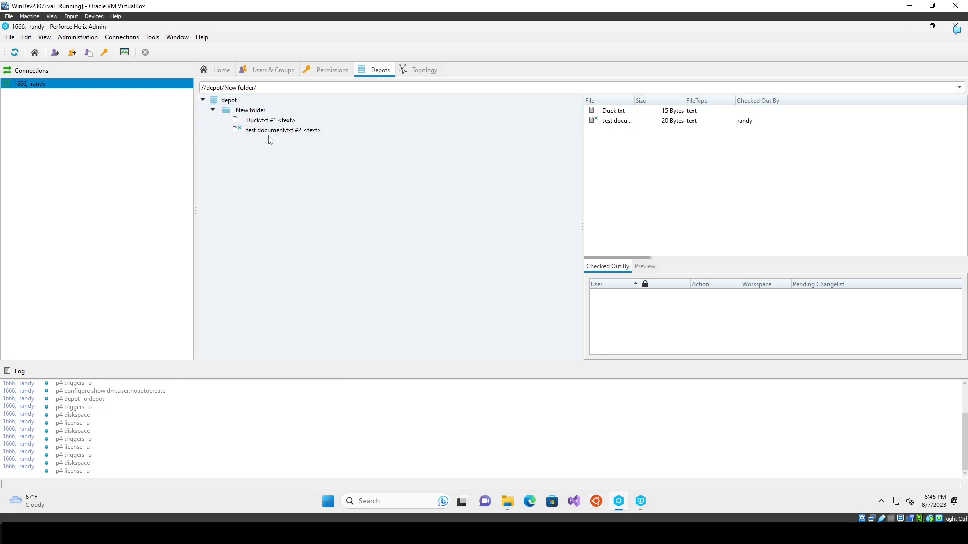
{"action": "left_click", "coordinate": [267, 135]}
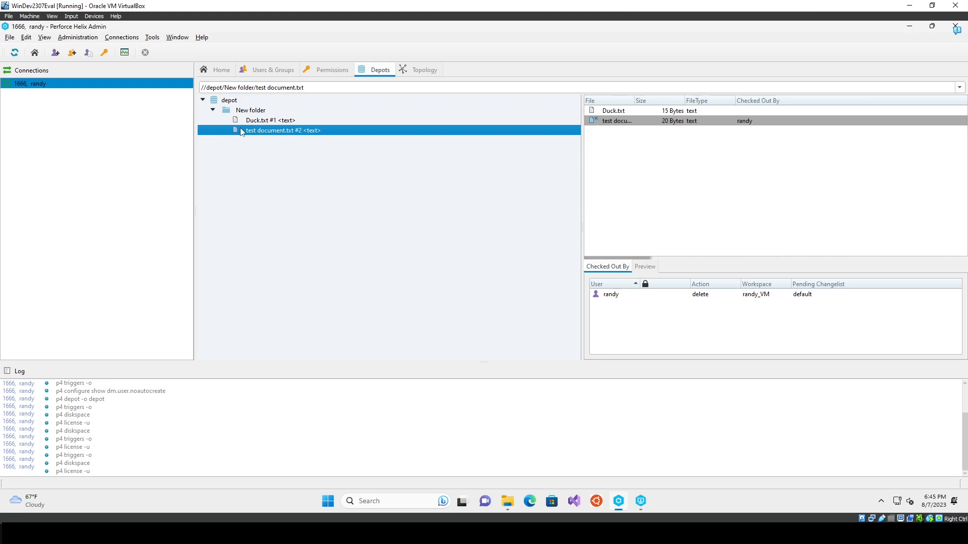
{"action": "mouse_move", "coordinate": [242, 132]}
In P4V, submit the deletion of test document.txt with the description "Delete this", and check New folder in both trees.
{"action": "mouse_move", "coordinate": [643, 506]}
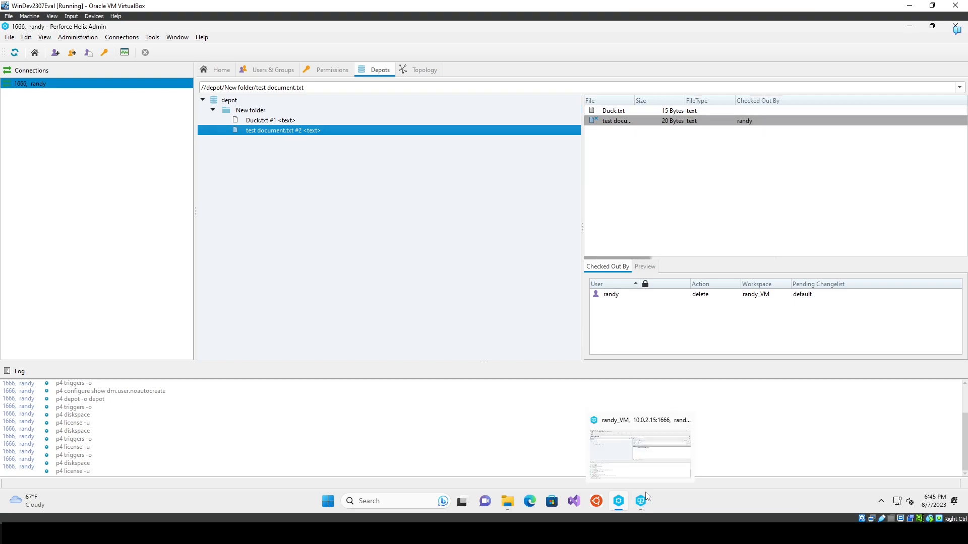
{"action": "left_click", "coordinate": [644, 500]}
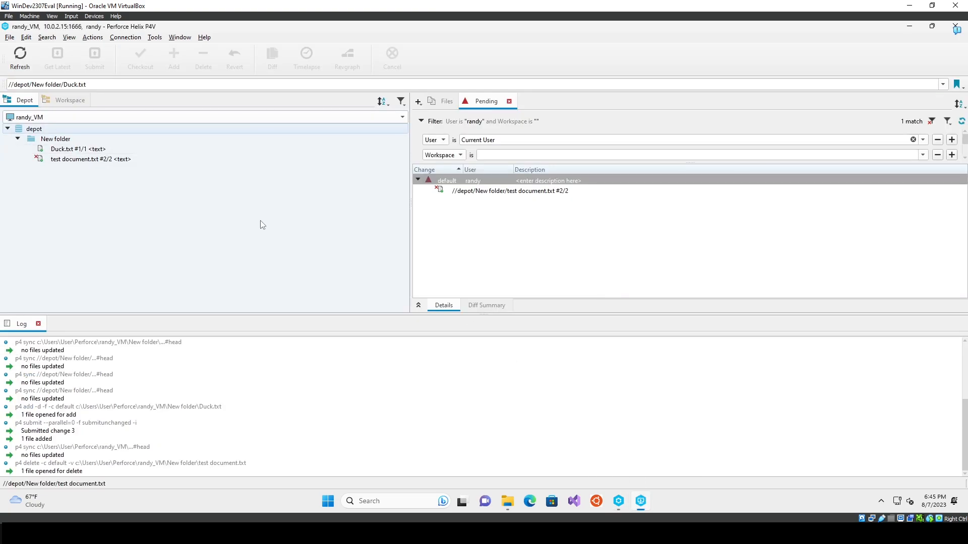
{"action": "left_click", "coordinate": [97, 160]}
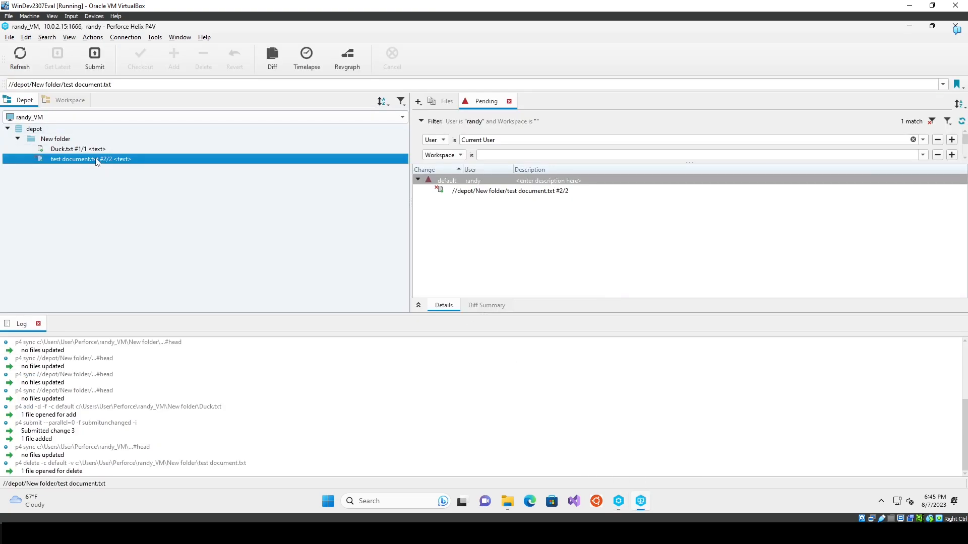
{"action": "left_click", "coordinate": [99, 55]}
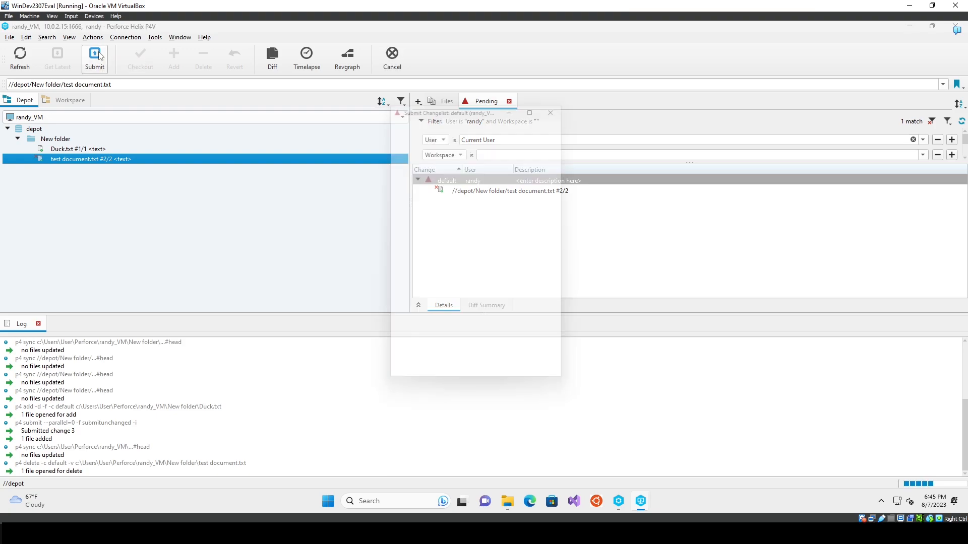
{"action": "type", "text": "Delete this"}
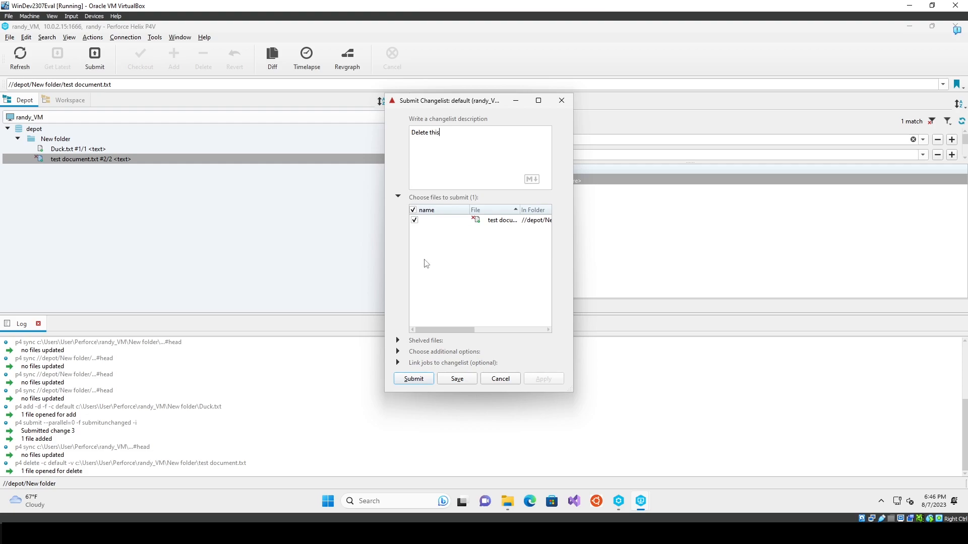
{"action": "left_click", "coordinate": [421, 379]}
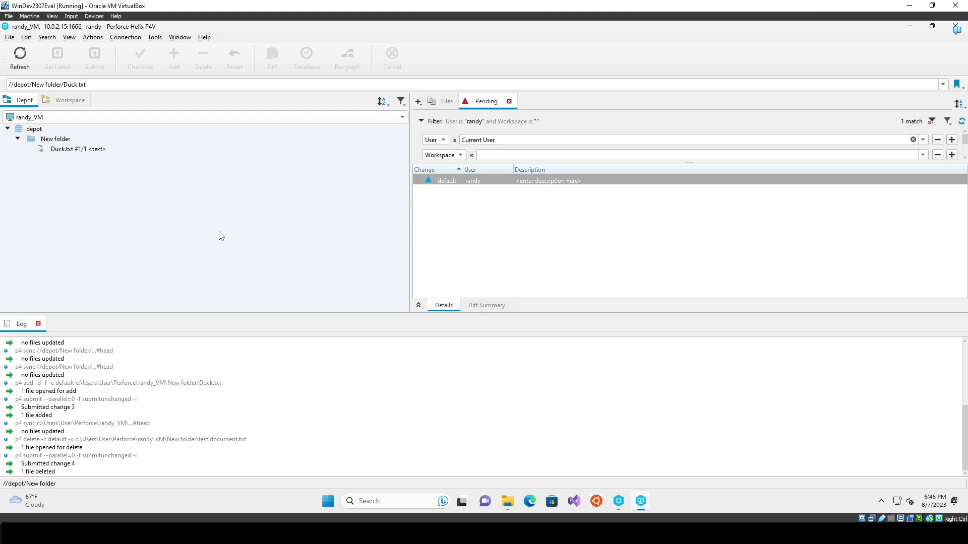
{"action": "left_click", "coordinate": [60, 149]}
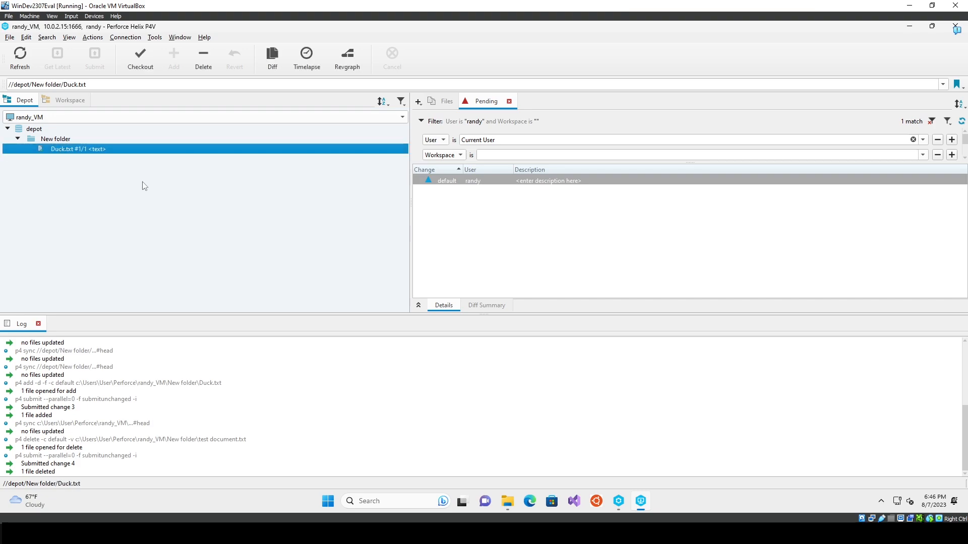
{"action": "left_click", "coordinate": [69, 100]}
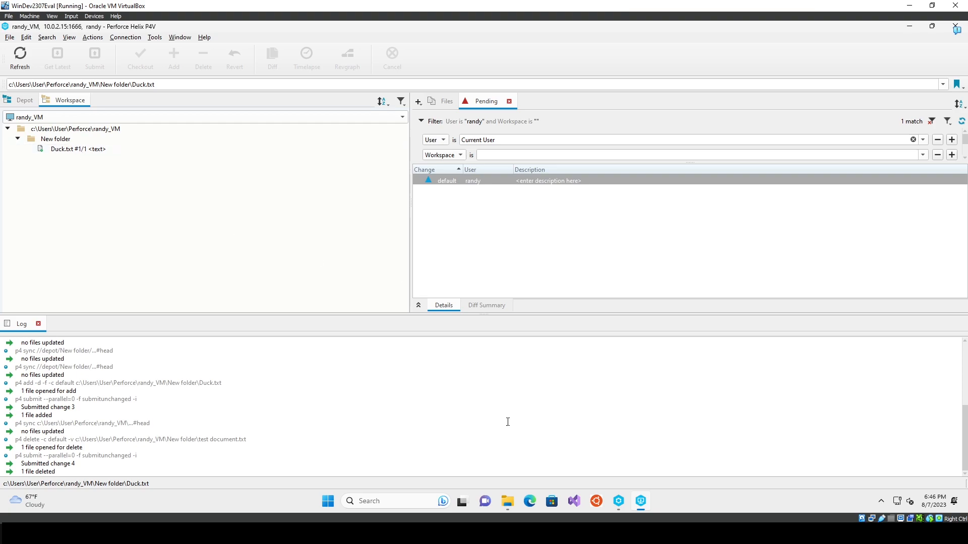
Switch to Helix Admin, refresh New folder in the depot tree, and check the revision status of test document.txt.
{"action": "left_click", "coordinate": [618, 501]}
{"action": "left_click", "coordinate": [276, 104]}
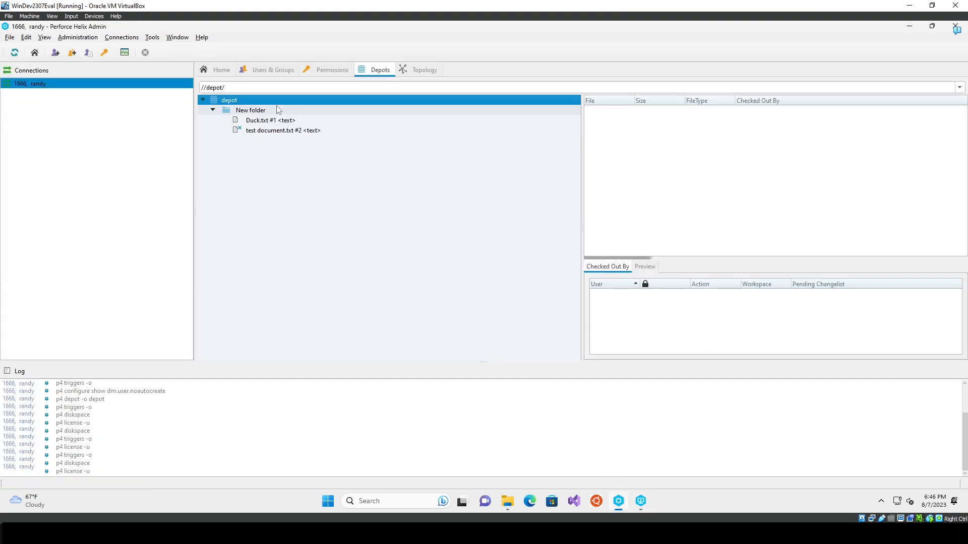
{"action": "right_click", "coordinate": [277, 107]}
{"action": "left_click", "coordinate": [304, 128]}
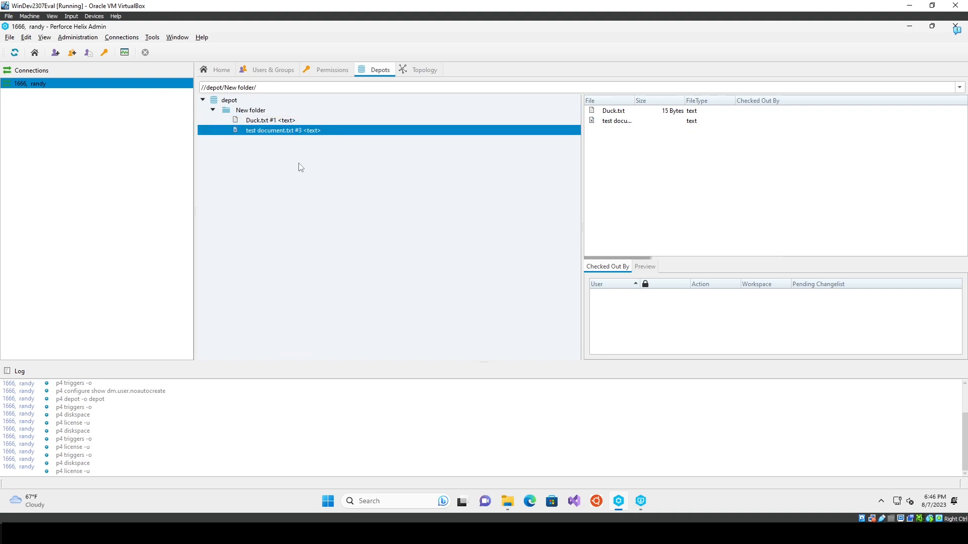
{"action": "left_click", "coordinate": [286, 132]}
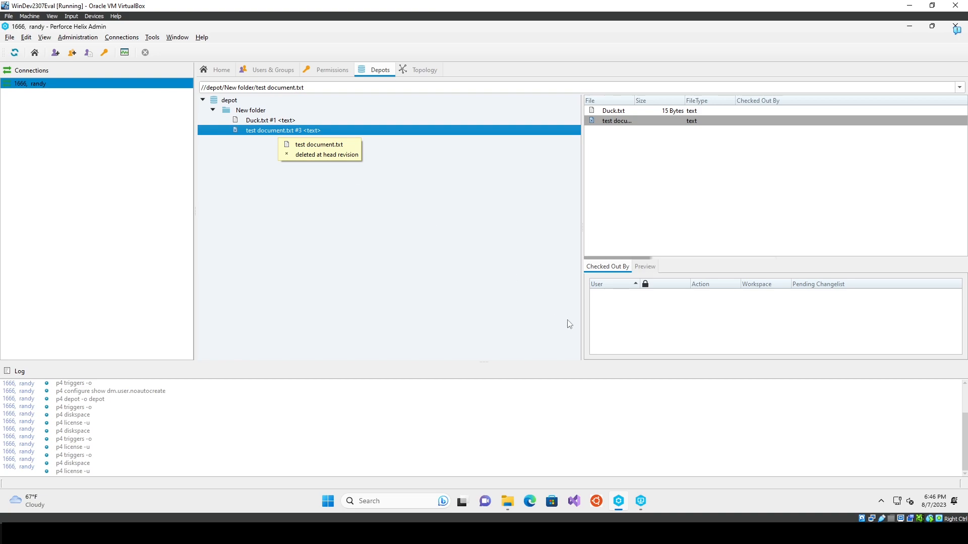
Switch to P4V, get the latest revision of the whole depot, and check New folder in the depot and workspace trees.
{"action": "left_click", "coordinate": [641, 501]}
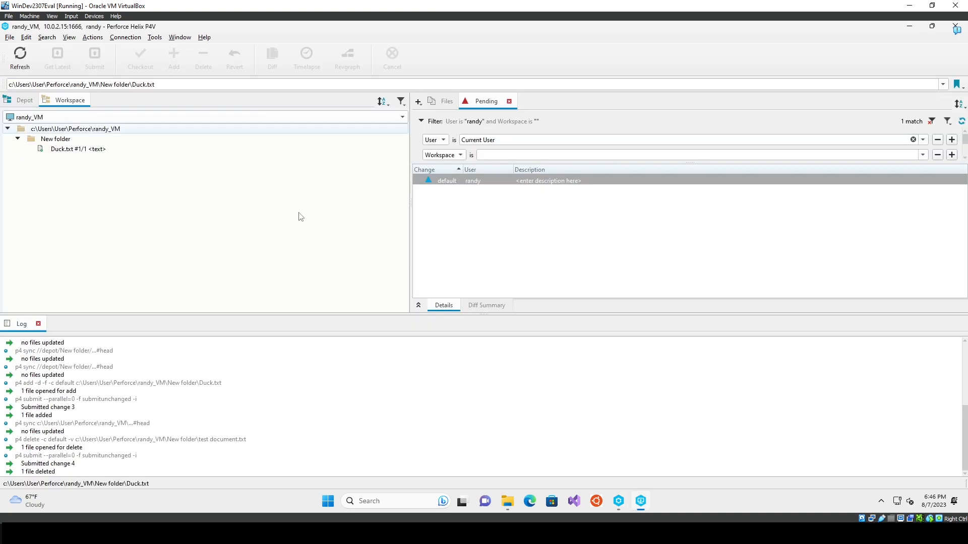
{"action": "left_click", "coordinate": [24, 99]}
{"action": "left_click", "coordinate": [45, 130]}
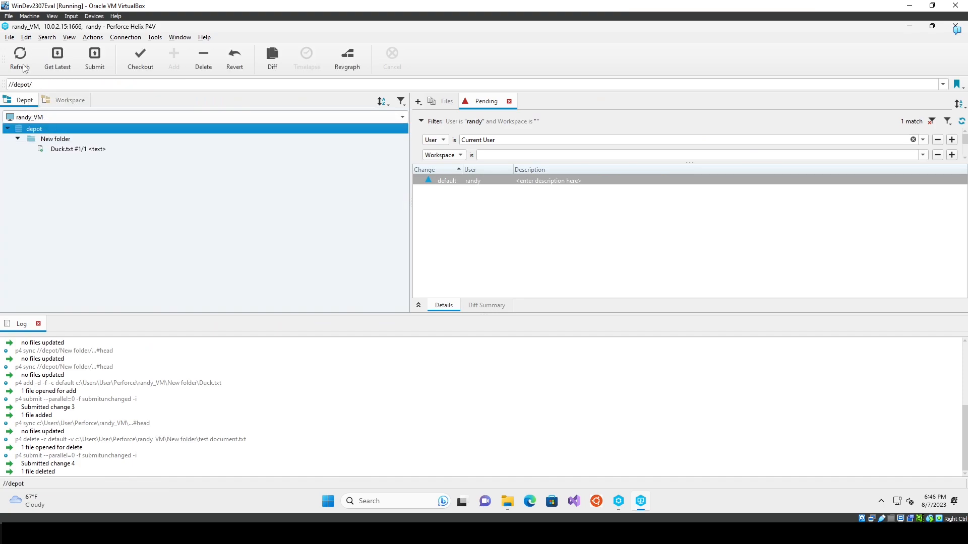
{"action": "left_click", "coordinate": [54, 64]}
{"action": "left_click", "coordinate": [53, 65]}
{"action": "left_click", "coordinate": [53, 65]}
{"action": "left_click", "coordinate": [53, 65]}
{"action": "left_click", "coordinate": [53, 65]}
{"action": "left_click", "coordinate": [127, 194]}
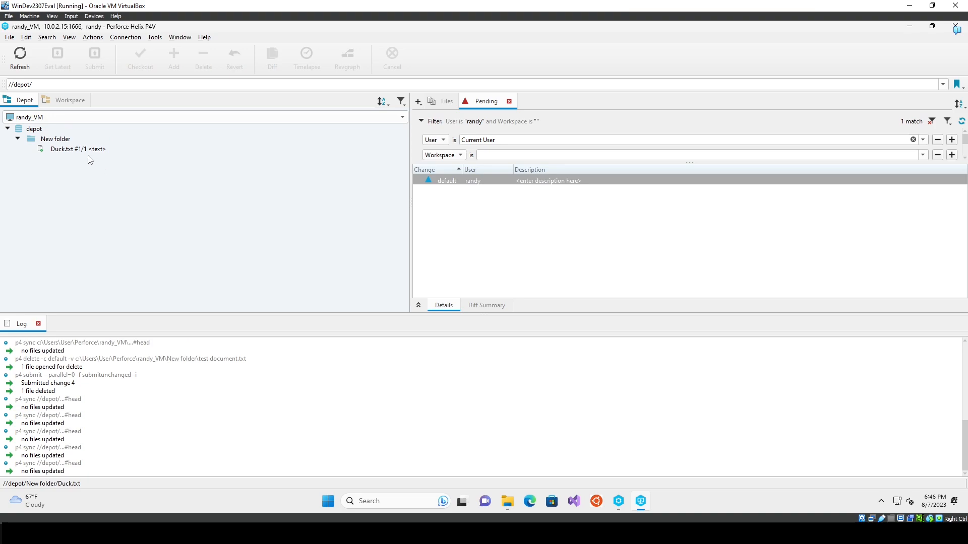
{"action": "left_click", "coordinate": [69, 100]}
{"action": "left_click", "coordinate": [124, 191]}
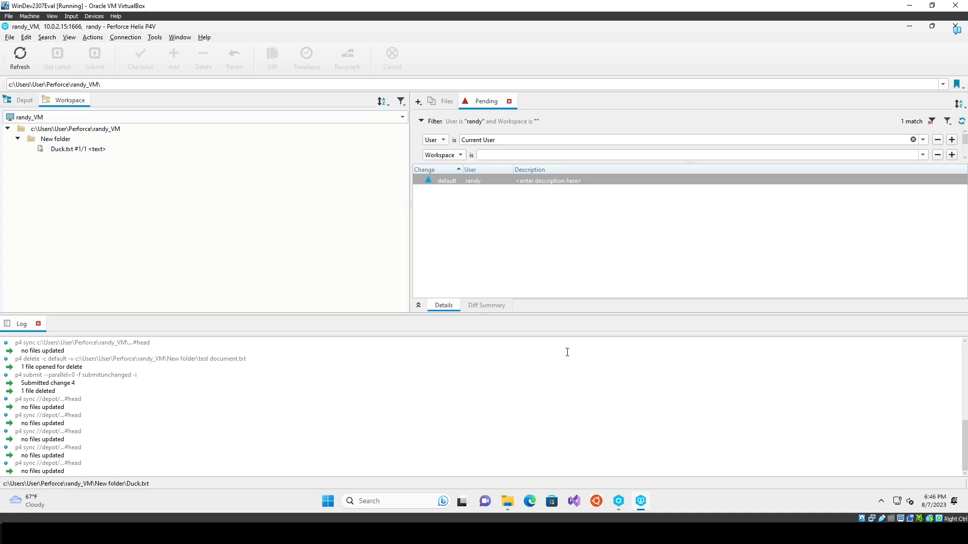
Switch to Helix Admin, open the revision graph of test document.txt in New folder, and inspect the details of revision 2.
{"action": "left_click", "coordinate": [618, 501]}
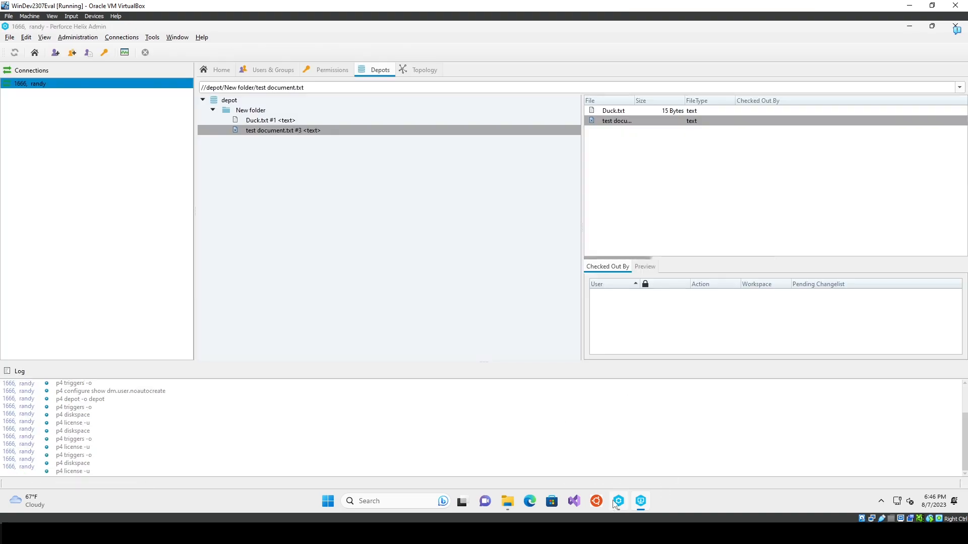
{"action": "left_click", "coordinate": [254, 111]}
{"action": "right_click", "coordinate": [253, 111]}
{"action": "left_click", "coordinate": [273, 133]}
{"action": "left_click", "coordinate": [273, 131]}
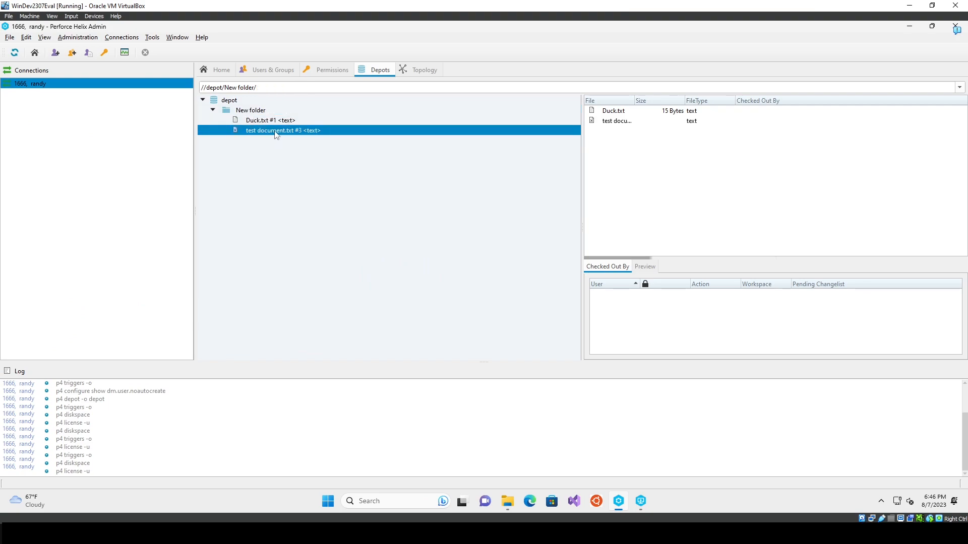
{"action": "right_click", "coordinate": [276, 132]}
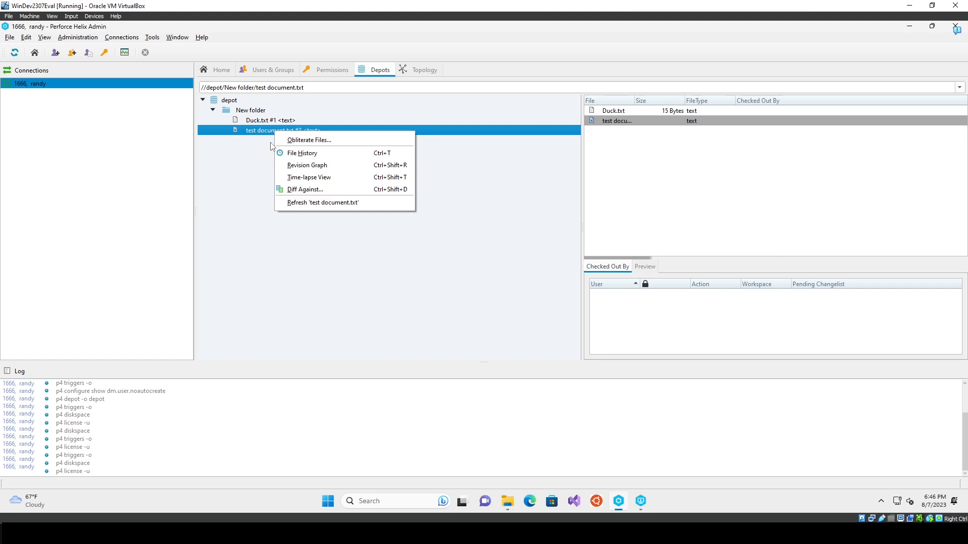
{"action": "left_click", "coordinate": [302, 166]}
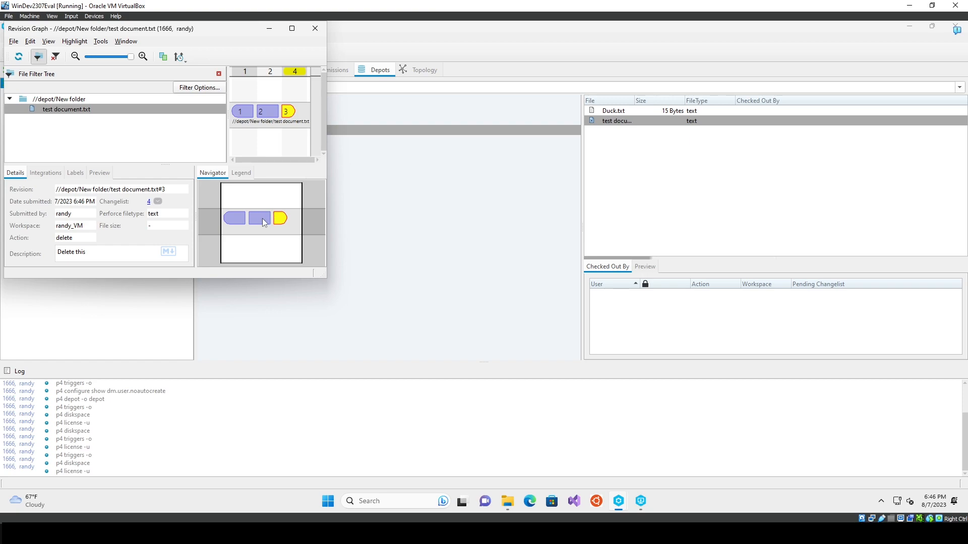
{"action": "left_click", "coordinate": [265, 112]}
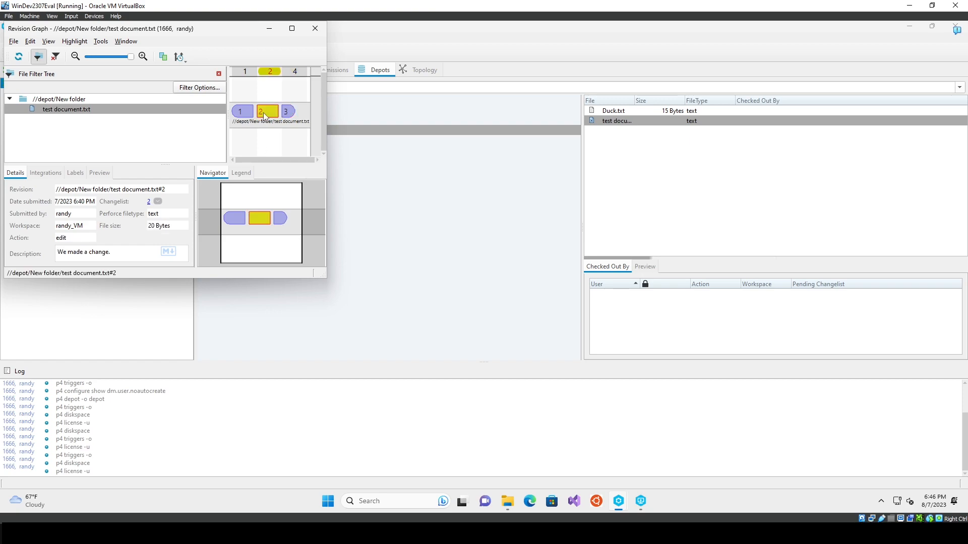
{"action": "right_click", "coordinate": [264, 116]}
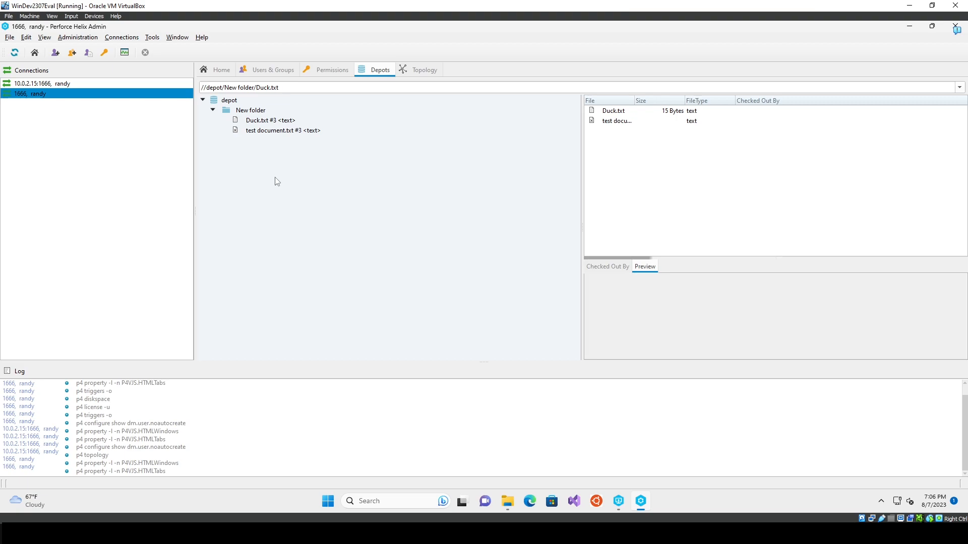
Compare New folder in the P4V workspace with the Helix Admin depot tree, and check the commands available for test document.txt.
{"action": "left_click", "coordinate": [619, 501]}
{"action": "left_click", "coordinate": [179, 149]}
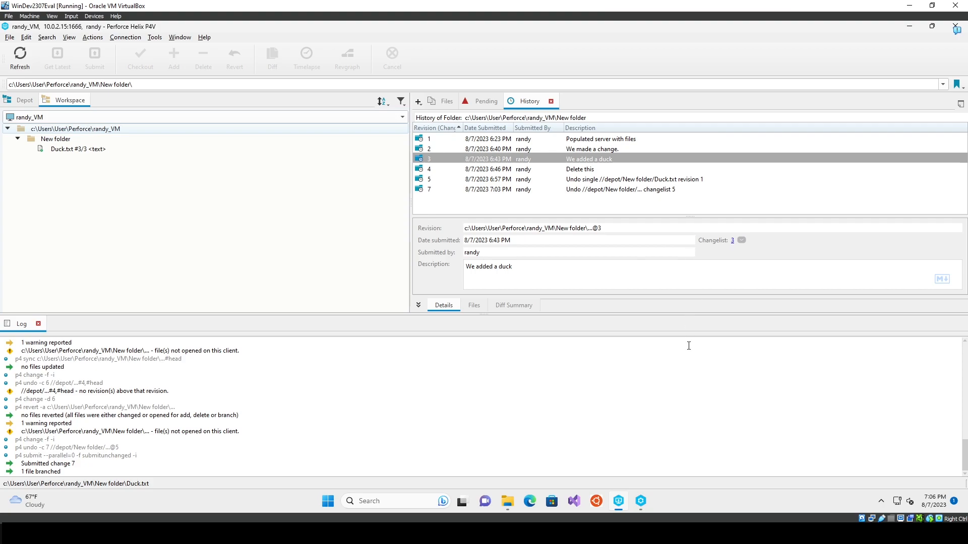
{"action": "left_click", "coordinate": [641, 501]}
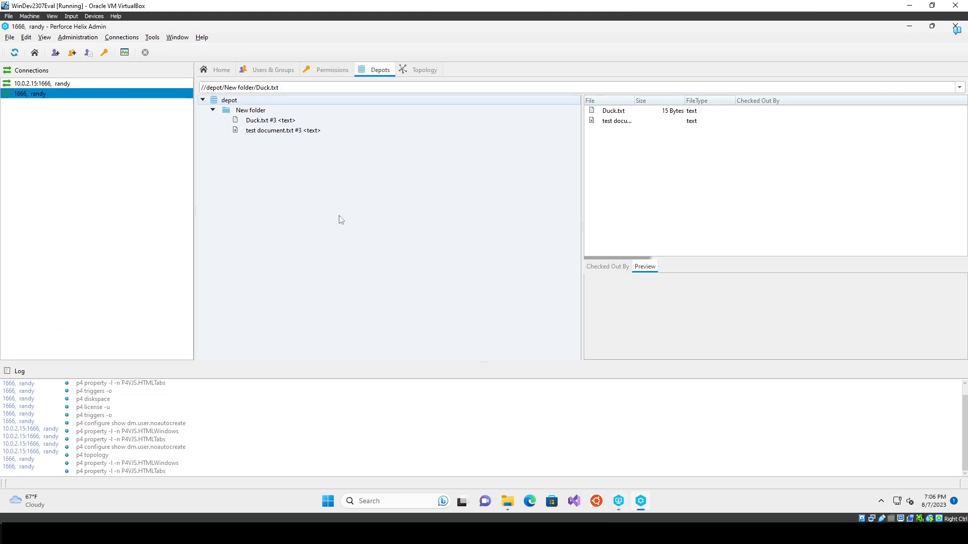
{"action": "left_click", "coordinate": [252, 132]}
{"action": "right_click", "coordinate": [251, 132]}
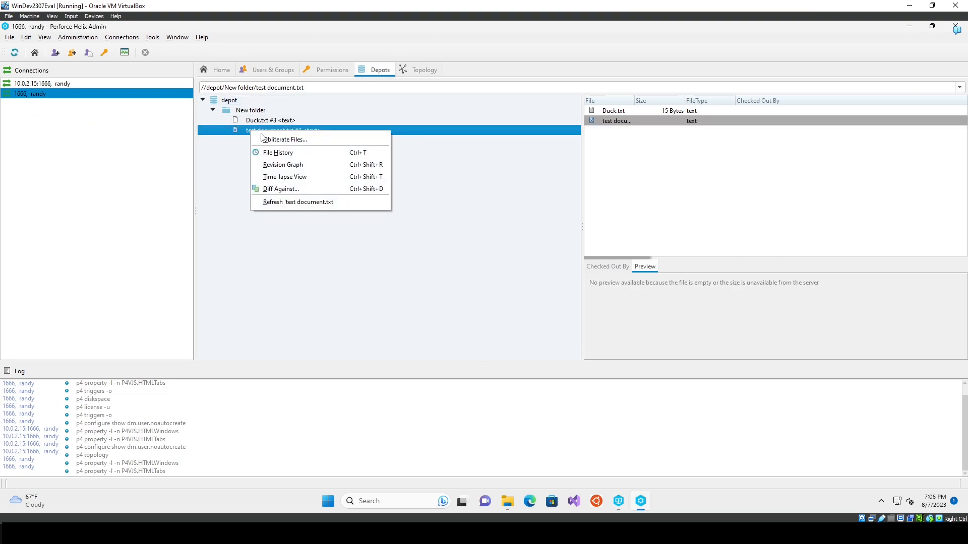
{"action": "left_click", "coordinate": [444, 233]}
{"action": "left_click", "coordinate": [604, 267]}
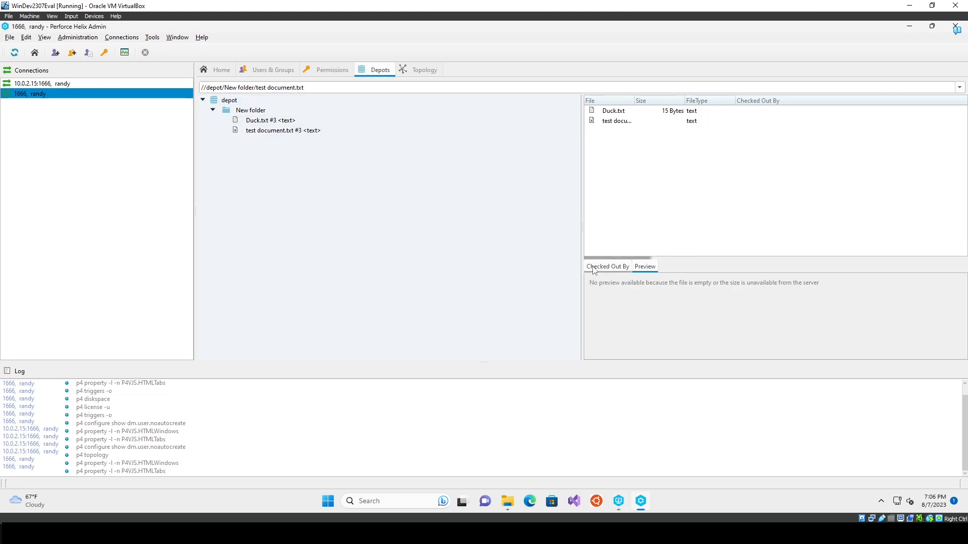
Switch to P4V and view the file history and revision graph of Duck.txt in New folder.
{"action": "left_click", "coordinate": [627, 499]}
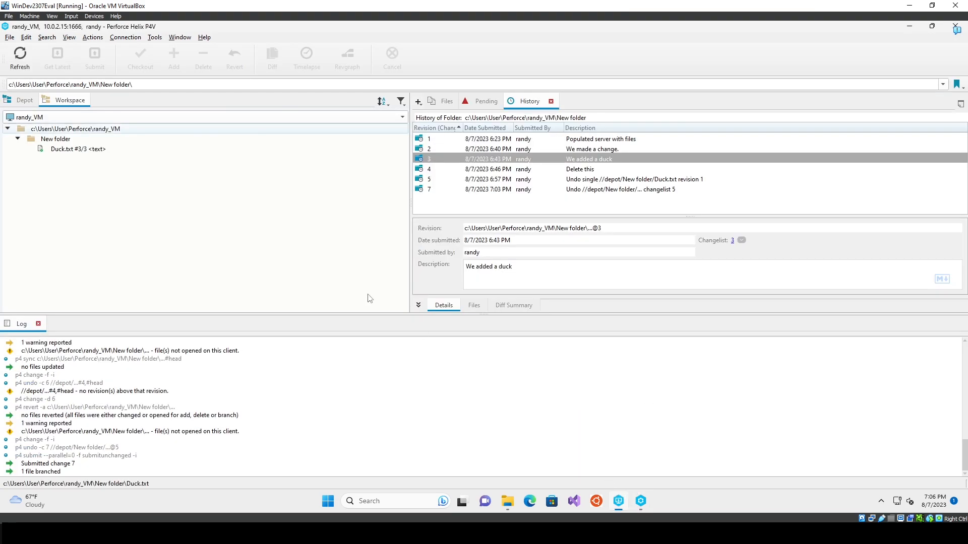
{"action": "left_click", "coordinate": [108, 147]}
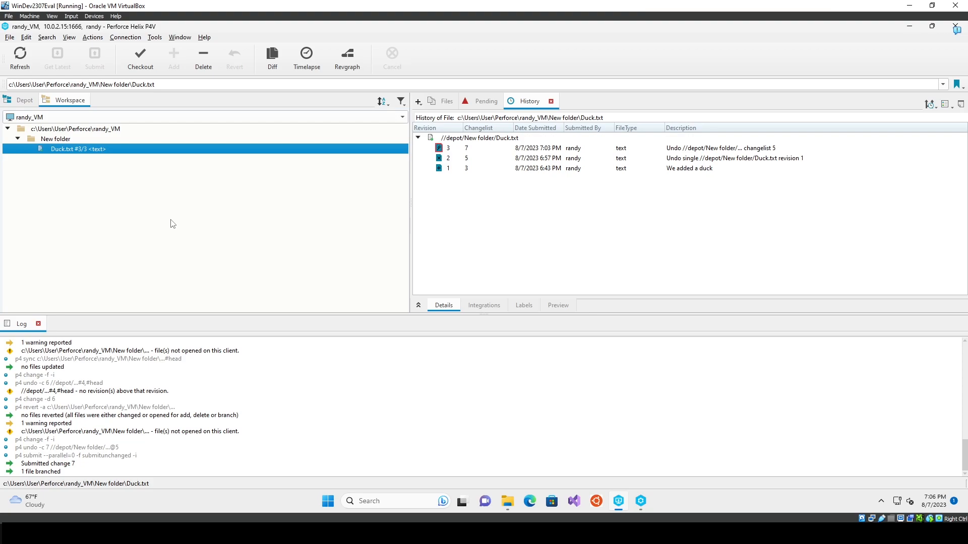
{"action": "left_click", "coordinate": [347, 55]}
{"action": "left_click", "coordinate": [628, 28]}
Check out Duck.txt to the default changelist and add the line "sdsdsdssdsd" to the file in Notepad.
{"action": "left_click", "coordinate": [140, 57]}
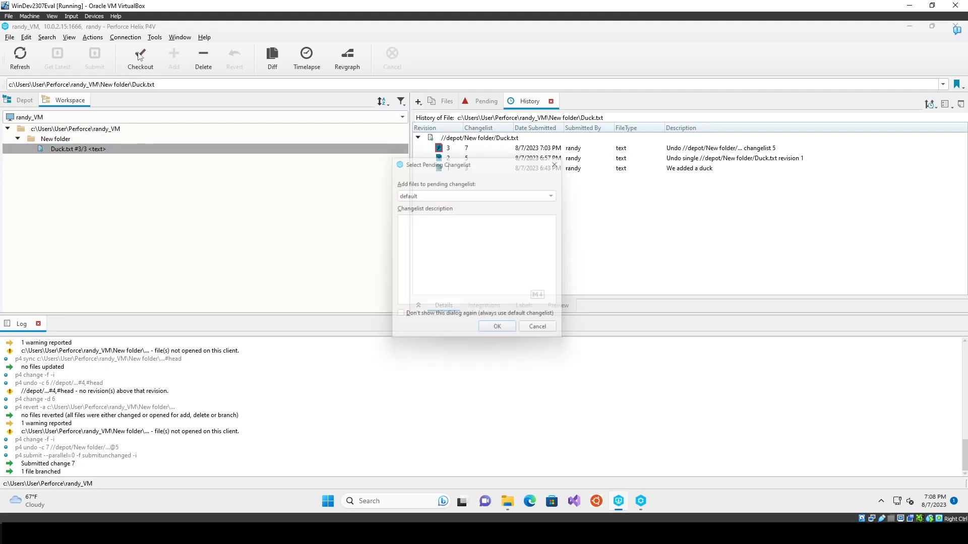
{"action": "left_click", "coordinate": [505, 329]}
{"action": "left_click", "coordinate": [507, 502]}
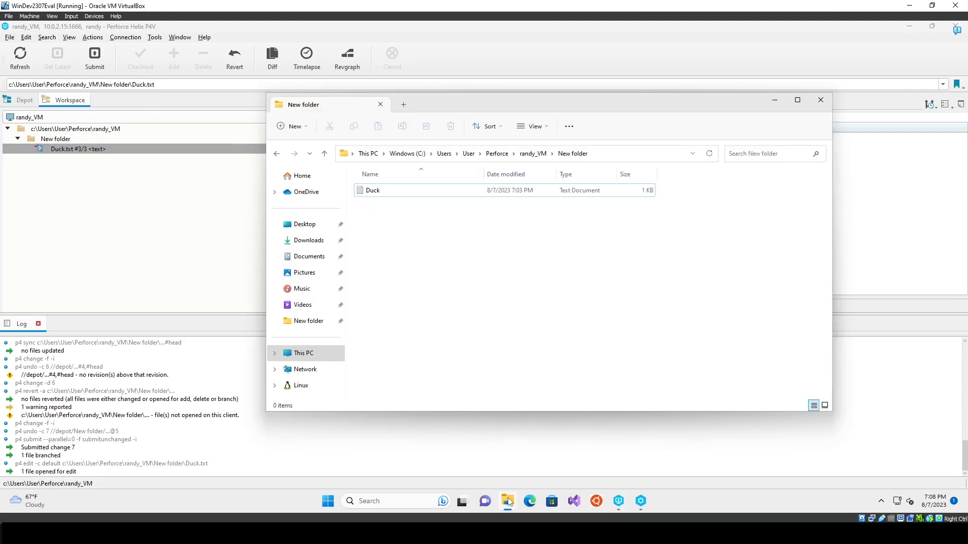
{"action": "double_click", "coordinate": [459, 192]}
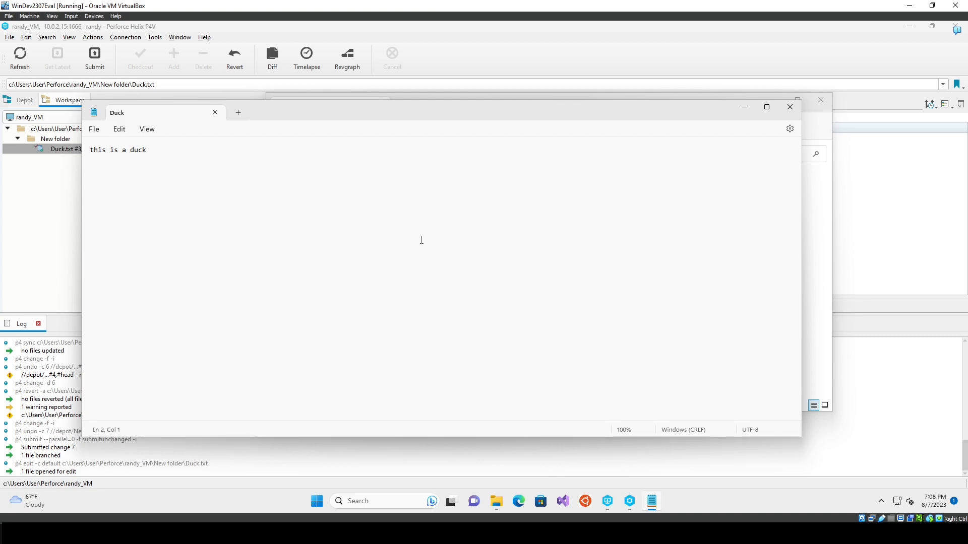
{"action": "type", "text": "sdsdsdssdsd"}
{"action": "left_click", "coordinate": [790, 107]}
{"action": "left_click", "coordinate": [821, 100]}
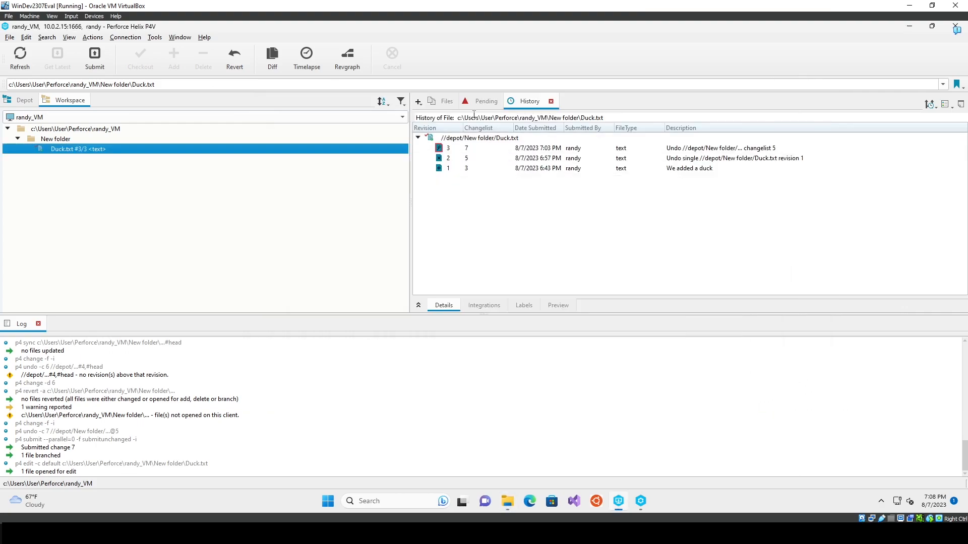
Submit the pending edit of Duck.txt with the changelist description "submit".
{"action": "left_click", "coordinate": [486, 101]}
{"action": "right_click", "coordinate": [471, 194]}
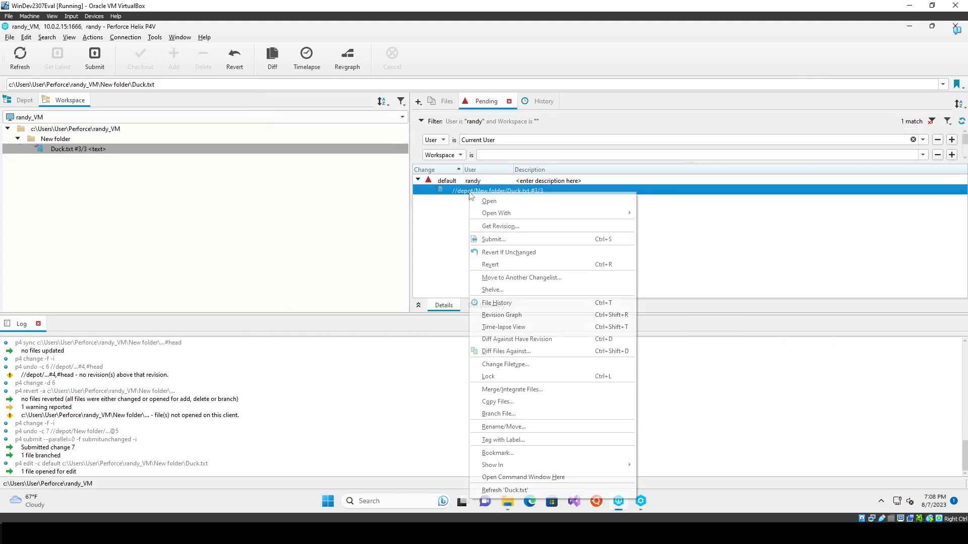
{"action": "left_click", "coordinate": [495, 240]}
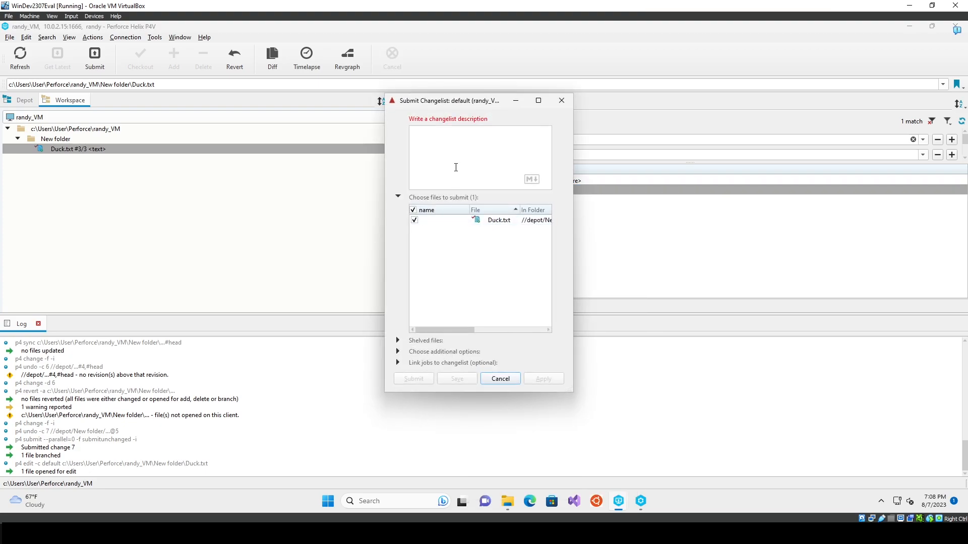
{"action": "type", "text": "submit"}
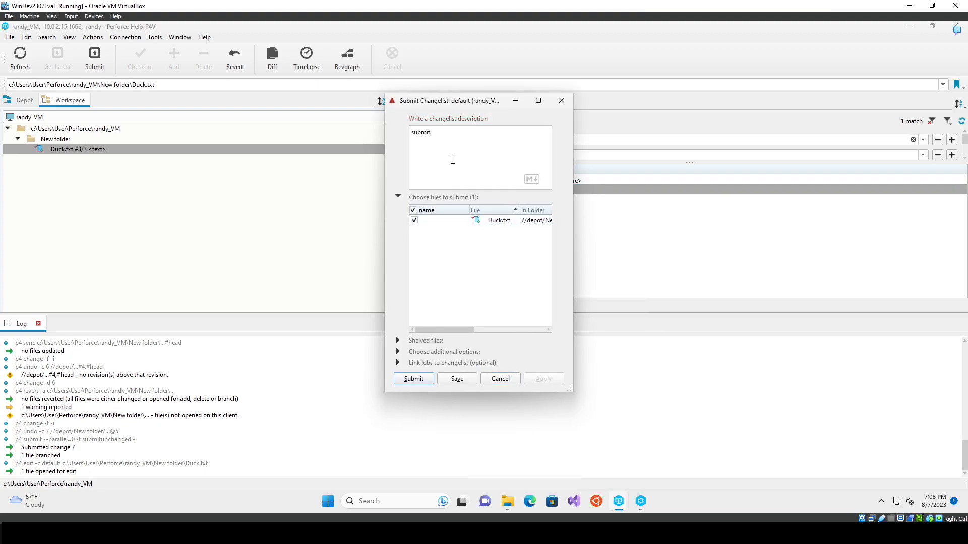
{"action": "left_click", "coordinate": [427, 376]}
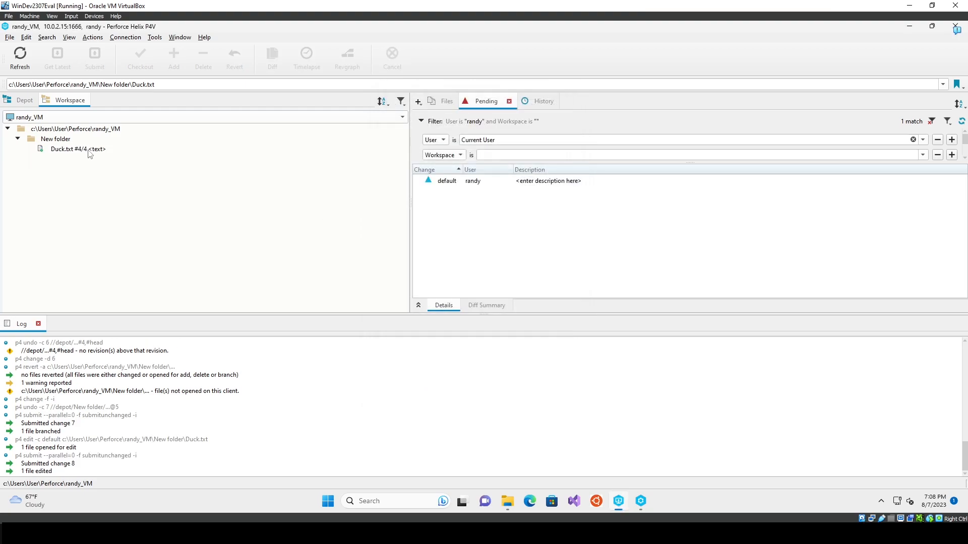
Review the submitted revisions of Duck.txt in the revision graph, and close the graph.
{"action": "left_click", "coordinate": [89, 152]}
{"action": "left_click", "coordinate": [347, 59]}
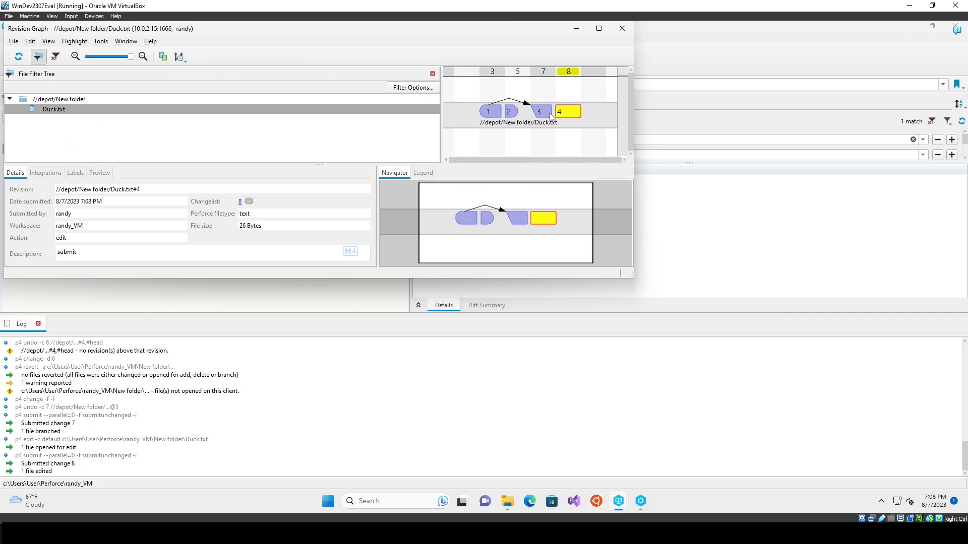
{"action": "left_click", "coordinate": [622, 28]}
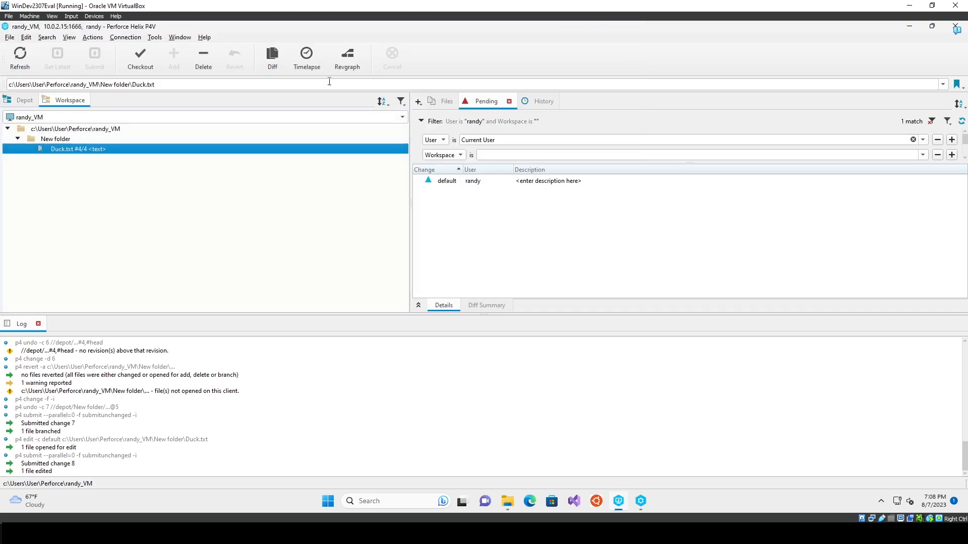
{"action": "left_click", "coordinate": [347, 58]}
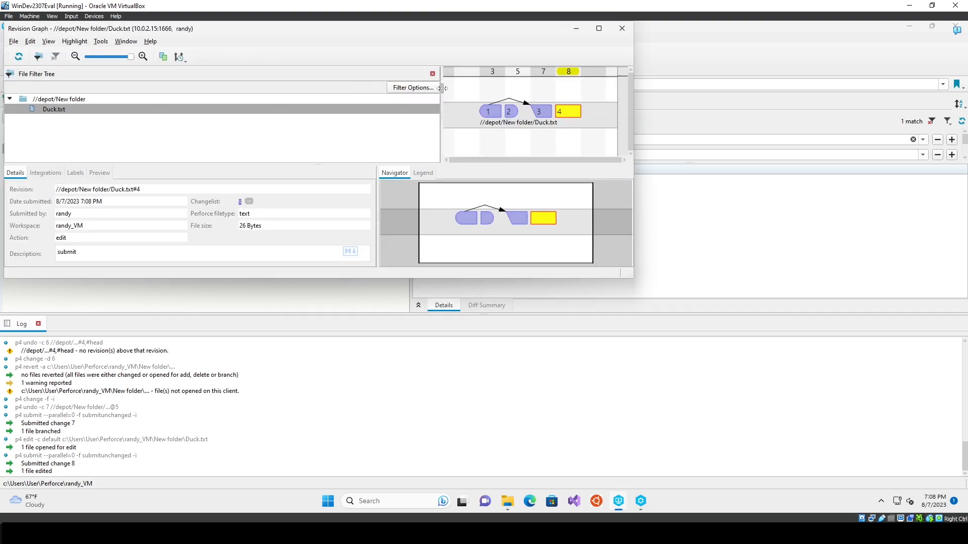
{"action": "left_click", "coordinate": [621, 28]}
Diff the latest revision of Duck.txt against revision 3 and examine the line that differs.
{"action": "left_click", "coordinate": [271, 54]}
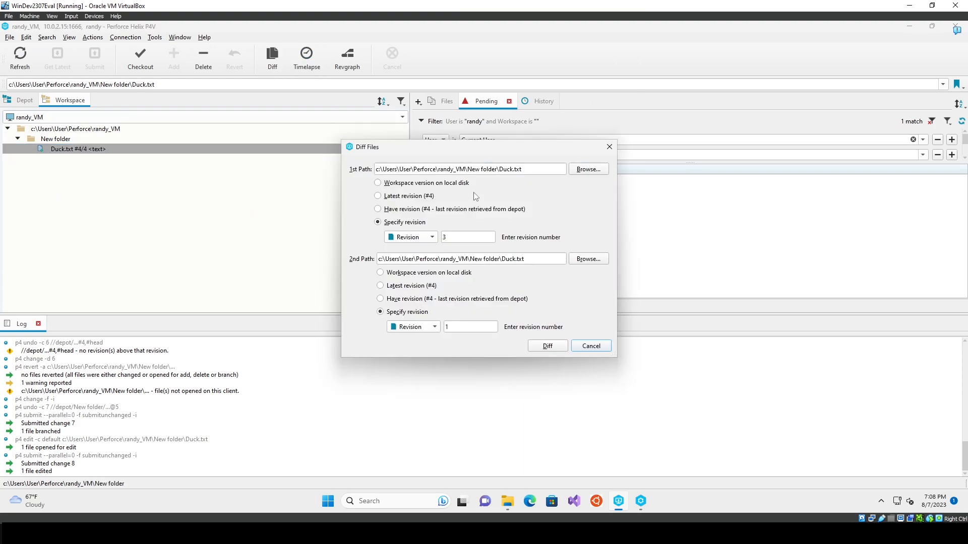
{"action": "left_click", "coordinate": [416, 196]}
{"action": "left_click", "coordinate": [462, 325]}
{"action": "left_click", "coordinate": [548, 346]}
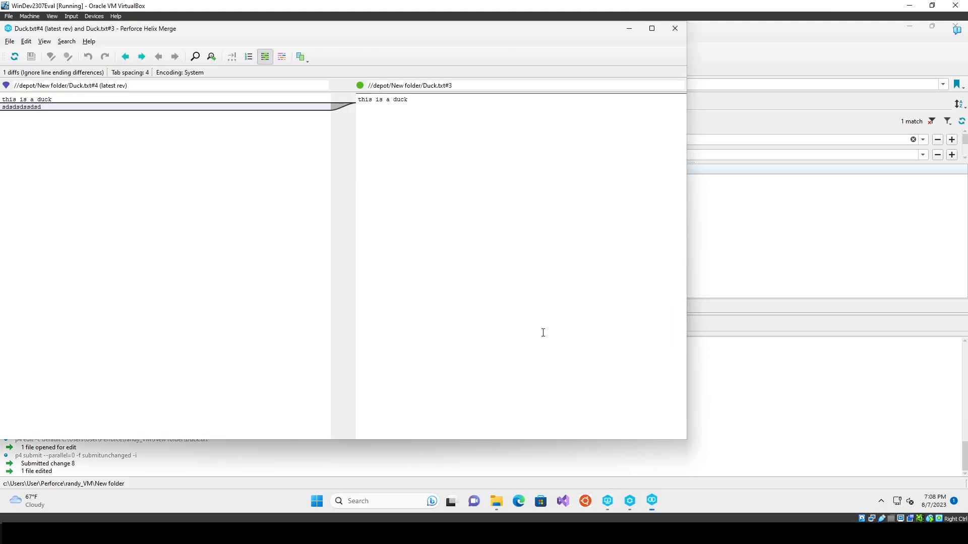
{"action": "left_click", "coordinate": [454, 141]}
{"action": "left_click", "coordinate": [30, 108]}
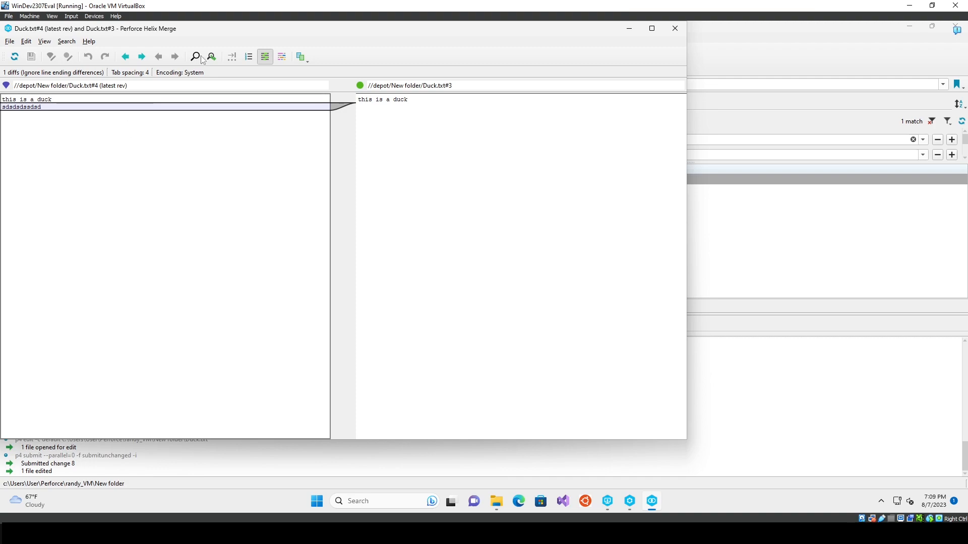
Explore the diff's line ending and white space options, and toggle display settings such as line numbers on and off.
{"action": "left_click", "coordinate": [302, 58]}
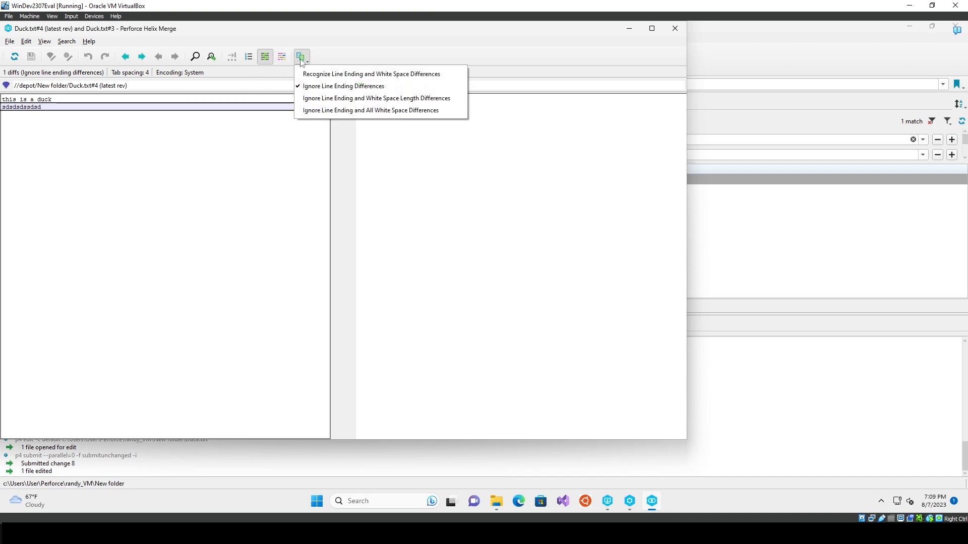
{"action": "left_click", "coordinate": [301, 59]}
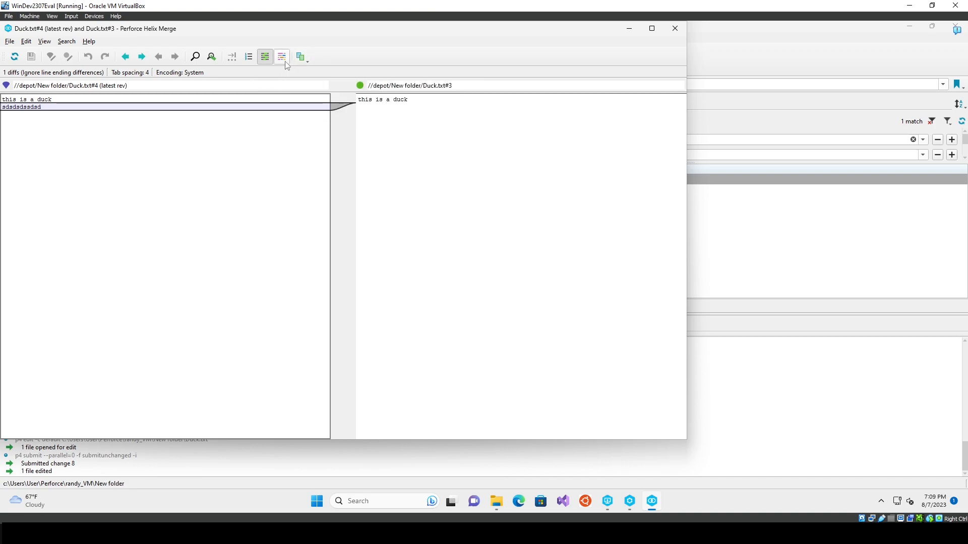
{"action": "left_click", "coordinate": [284, 59]}
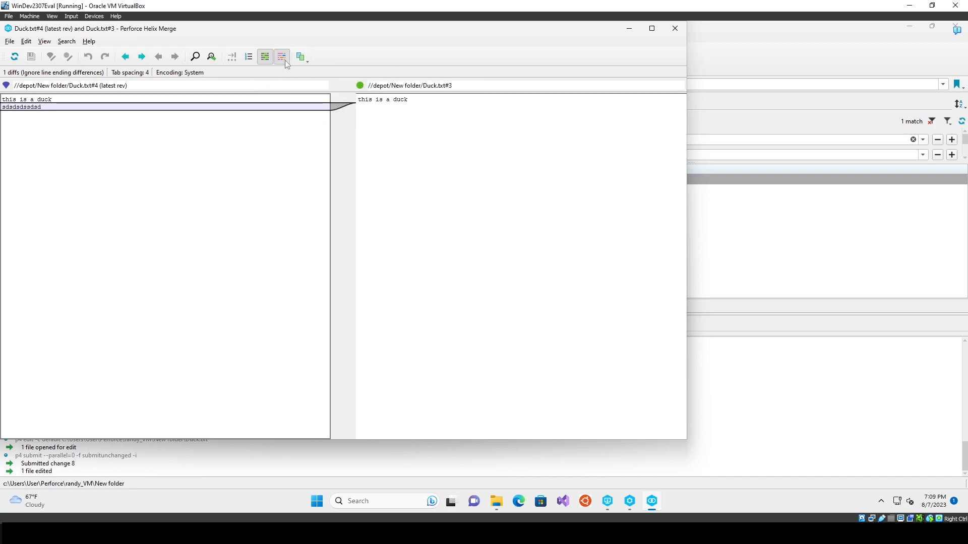
{"action": "left_click", "coordinate": [253, 59]}
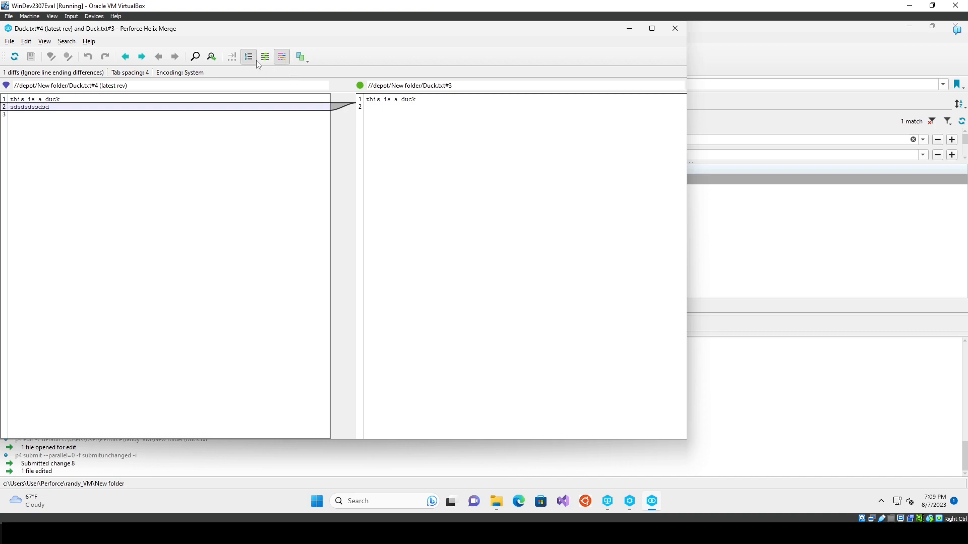
{"action": "left_click", "coordinate": [360, 114]}
{"action": "left_click", "coordinate": [255, 59]}
{"action": "left_click", "coordinate": [234, 60]}
{"action": "left_click", "coordinate": [236, 61]}
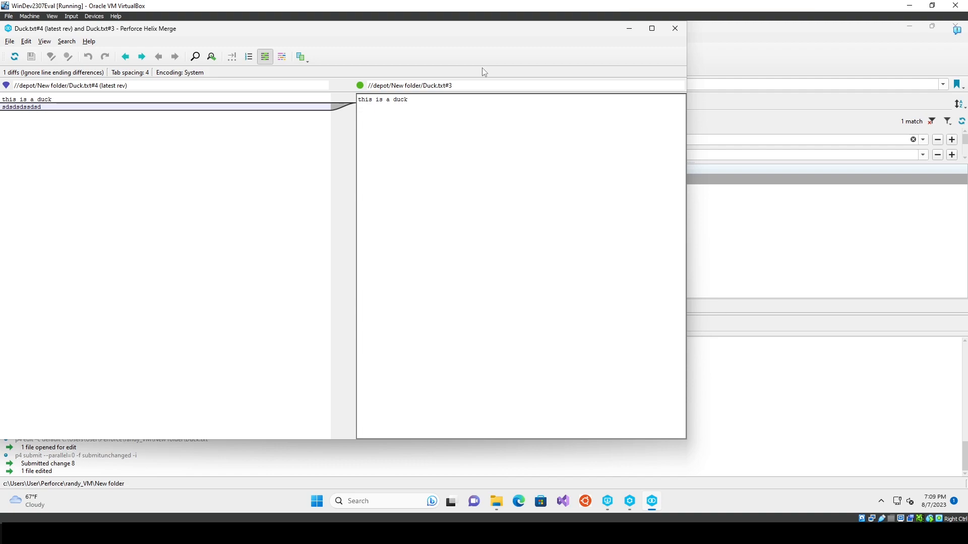
Close the diff, switch to File Explorer, and create a text document named doh in the workspace's New folder.
{"action": "left_click", "coordinate": [678, 30]}
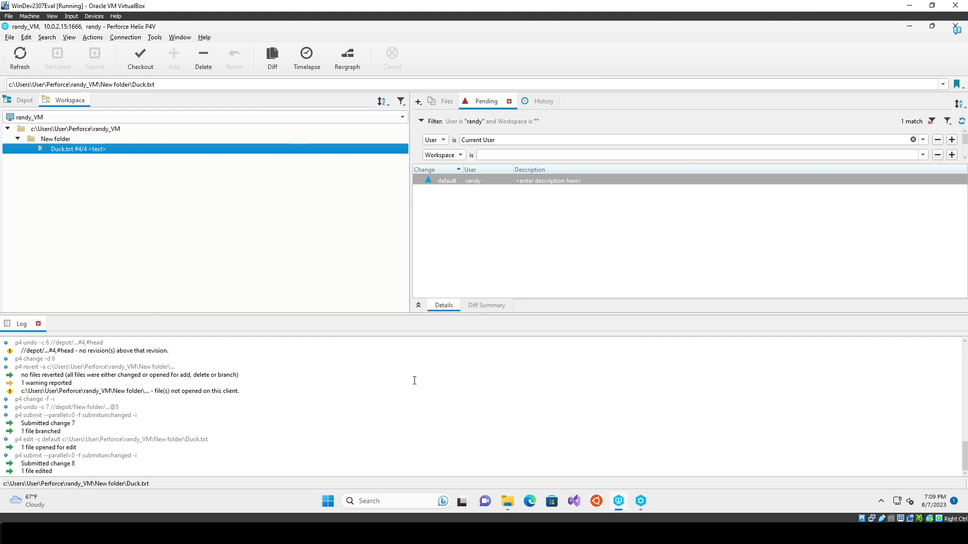
{"action": "left_click", "coordinate": [513, 495]}
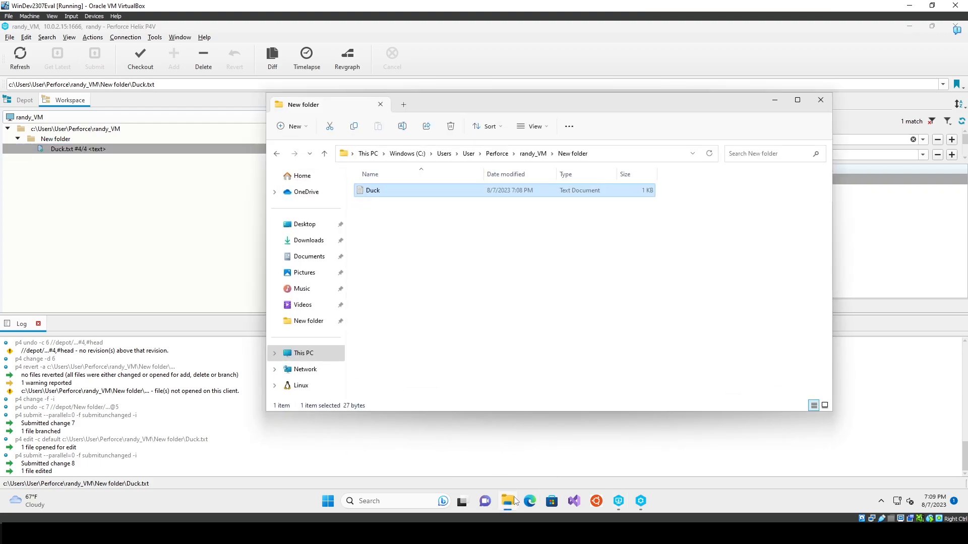
{"action": "left_click", "coordinate": [425, 281]}
{"action": "right_click", "coordinate": [404, 216]}
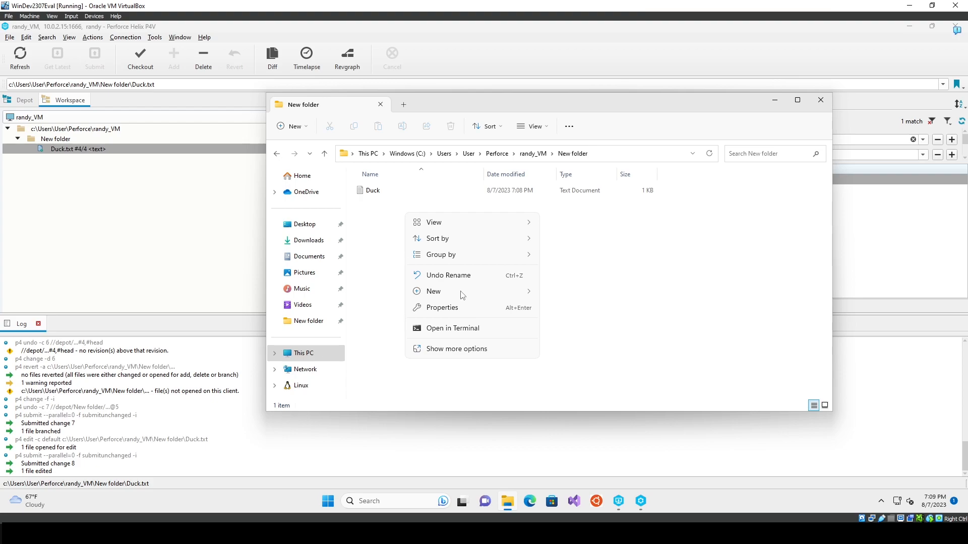
{"action": "mouse_move", "coordinate": [477, 296]}
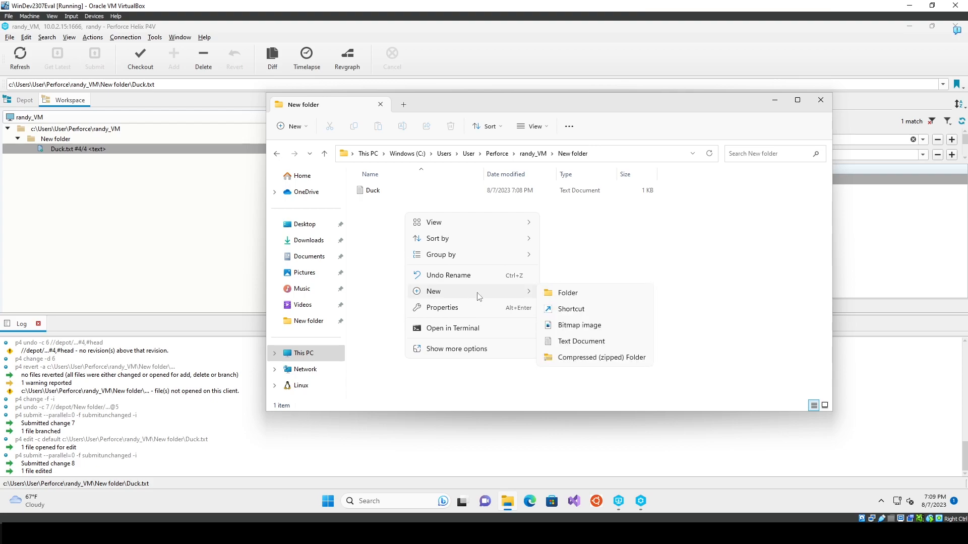
{"action": "left_click", "coordinate": [572, 342]}
{"action": "type", "text": "doh"}
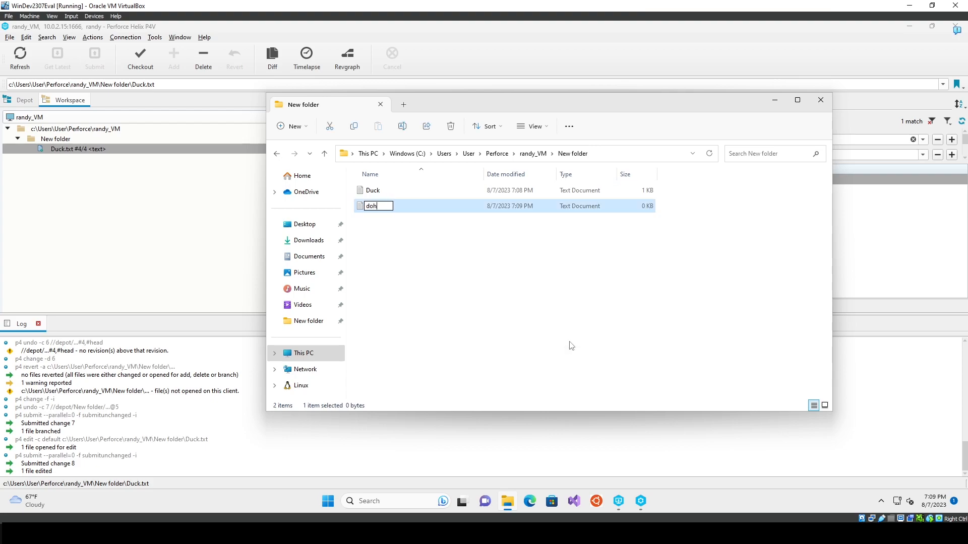
{"action": "key", "text": "Return"}
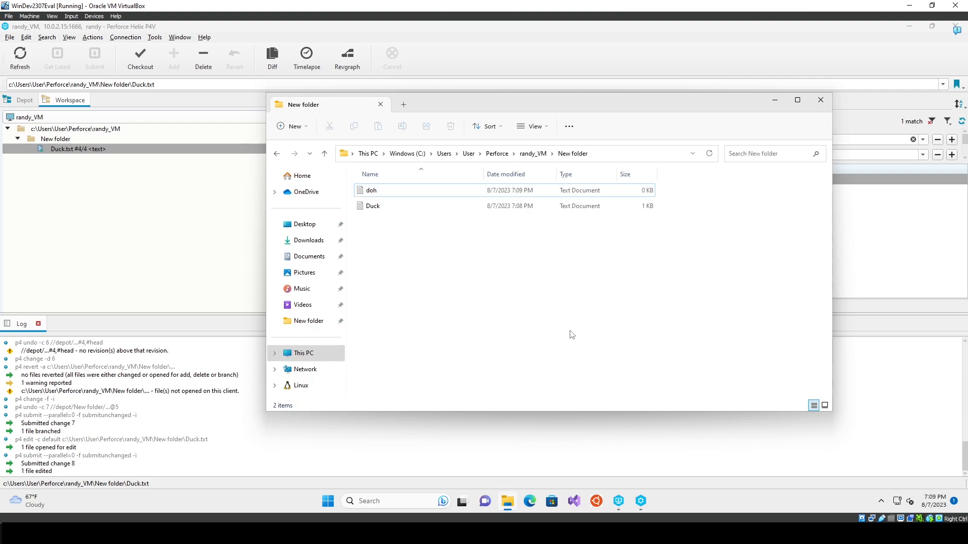
Back in P4V, open Reconcile Offline Work for New folder in the workspace.
{"action": "left_click", "coordinate": [107, 193]}
{"action": "left_click", "coordinate": [91, 141]}
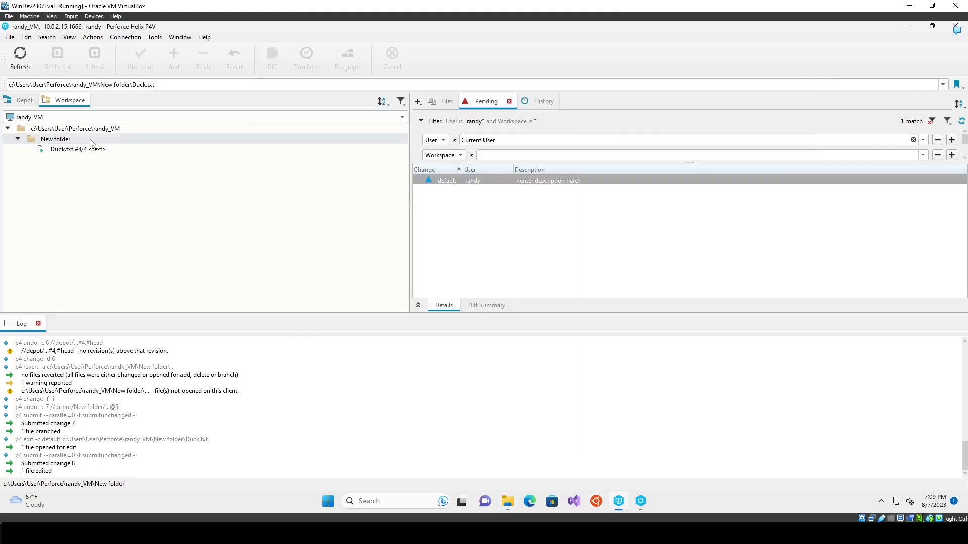
{"action": "right_click", "coordinate": [91, 142]}
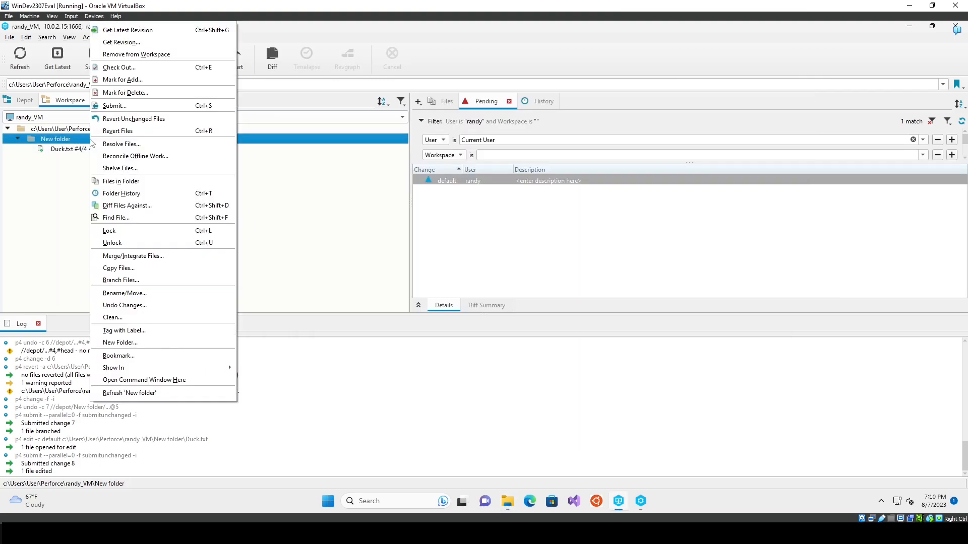
{"action": "left_click", "coordinate": [164, 157]}
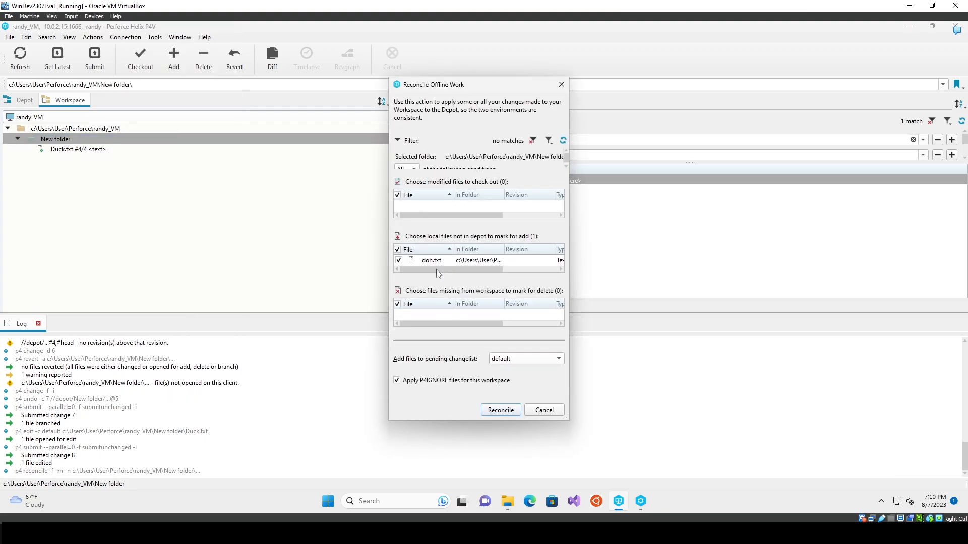
{"action": "left_click_drag", "start_coordinate": [465, 79], "coordinate": [464, 37]}
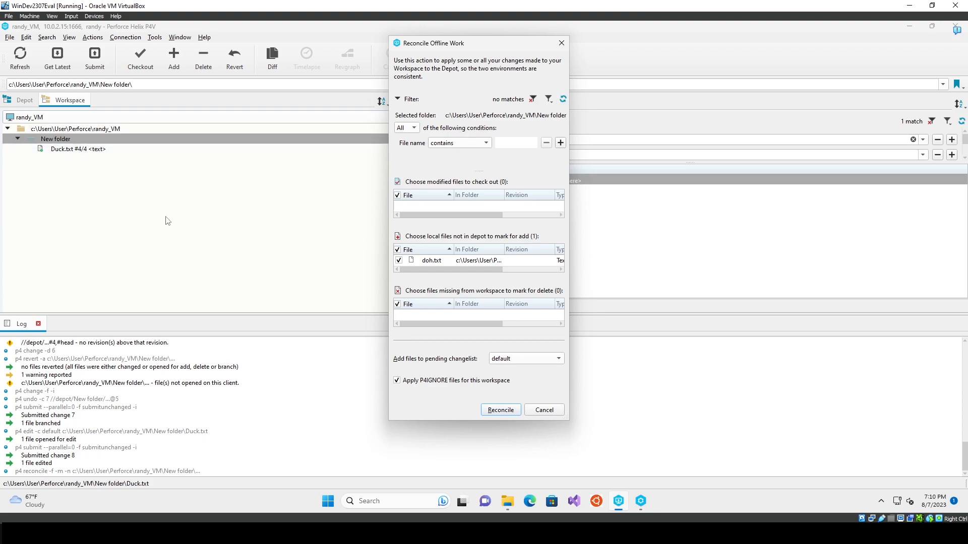
Inspect the Duck file's read-only attribute in its File Explorer properties, and return to the reconcile dialog.
{"action": "left_click", "coordinate": [506, 500]}
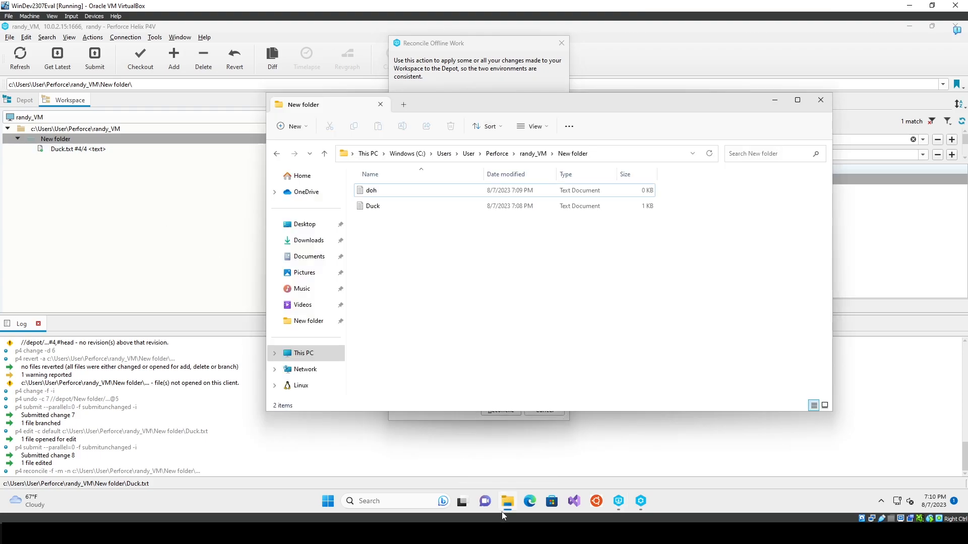
{"action": "left_click", "coordinate": [441, 211]}
{"action": "right_click", "coordinate": [442, 211]}
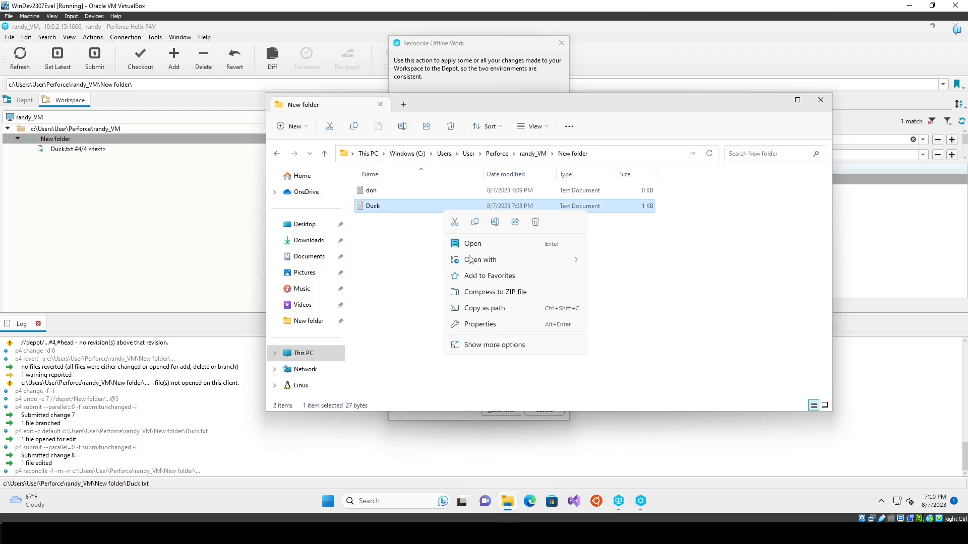
{"action": "left_click", "coordinate": [488, 328]}
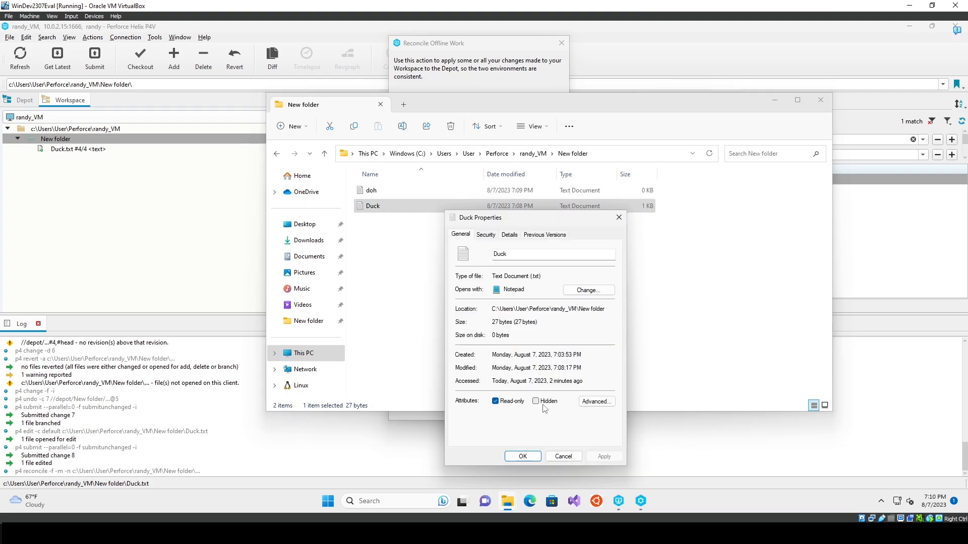
{"action": "left_click", "coordinate": [619, 218]}
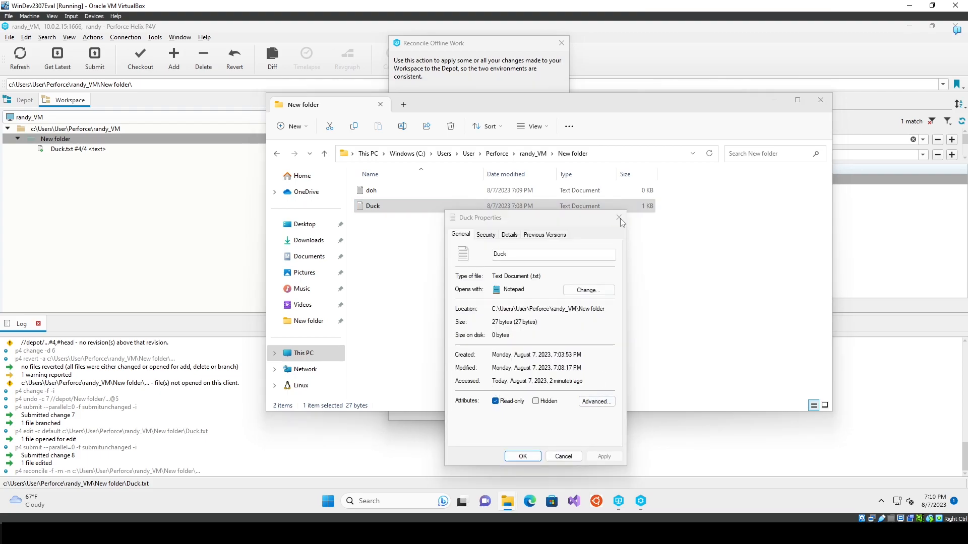
{"action": "left_click", "coordinate": [776, 101]}
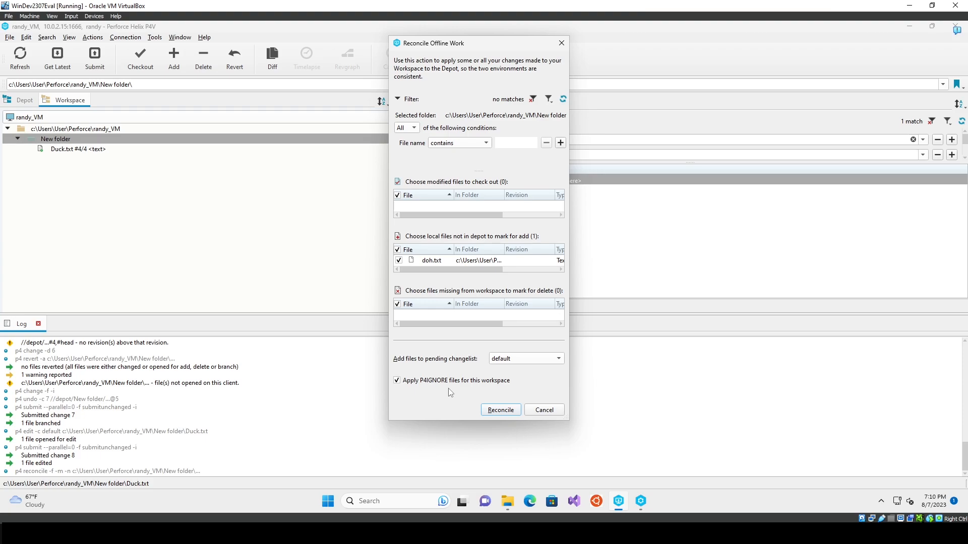
Reconcile the offline work so that doh.txt is marked for add in the default changelist.
{"action": "left_click", "coordinate": [501, 410]}
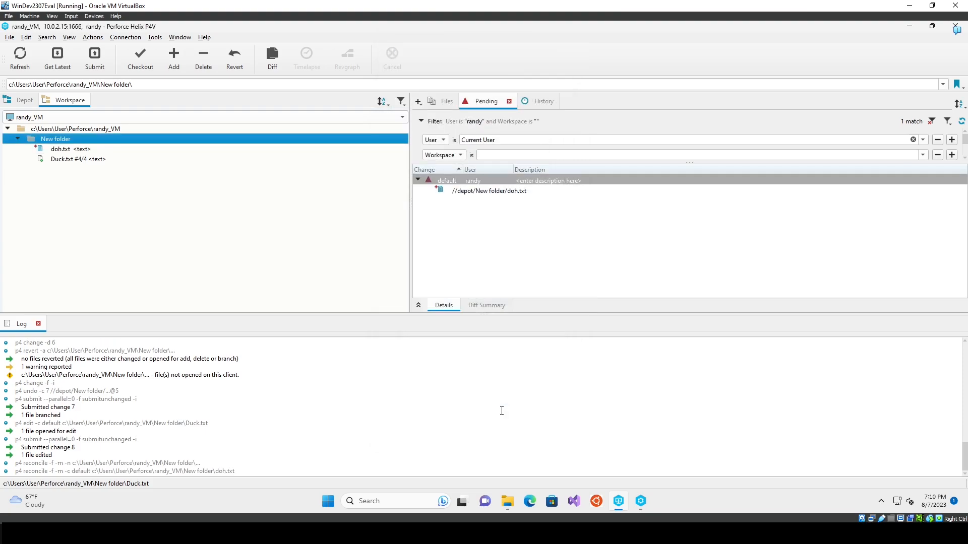
{"action": "left_click", "coordinate": [111, 210]}
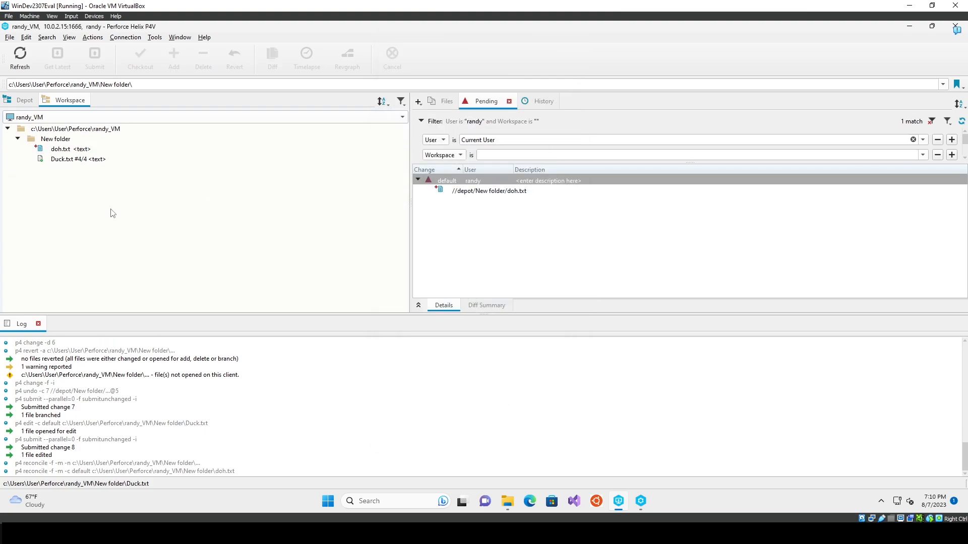
{"action": "left_click", "coordinate": [87, 168]}
{"action": "left_click", "coordinate": [60, 150]}
{"action": "left_click", "coordinate": [52, 142]}
Submit doh.txt with the changelist description "submit" and check the file in the depot and workspace trees.
{"action": "left_click", "coordinate": [50, 148]}
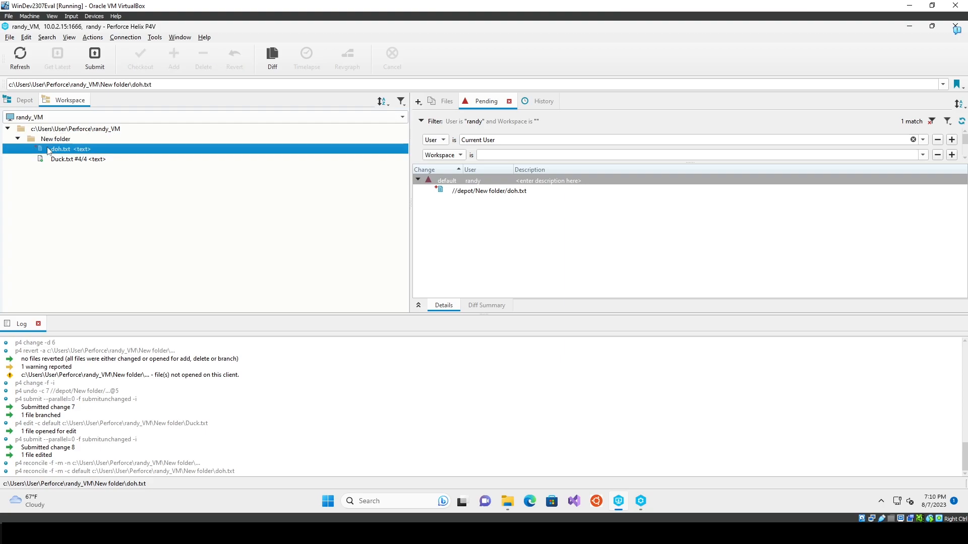
{"action": "left_click", "coordinate": [93, 64]}
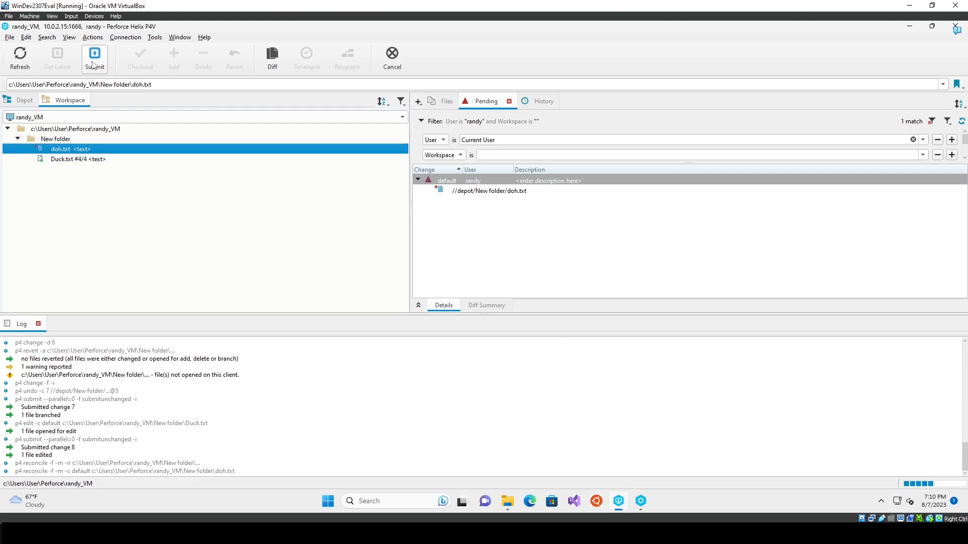
{"action": "type", "text": "submit"}
{"action": "left_click", "coordinate": [425, 381]}
{"action": "left_click", "coordinate": [21, 100]}
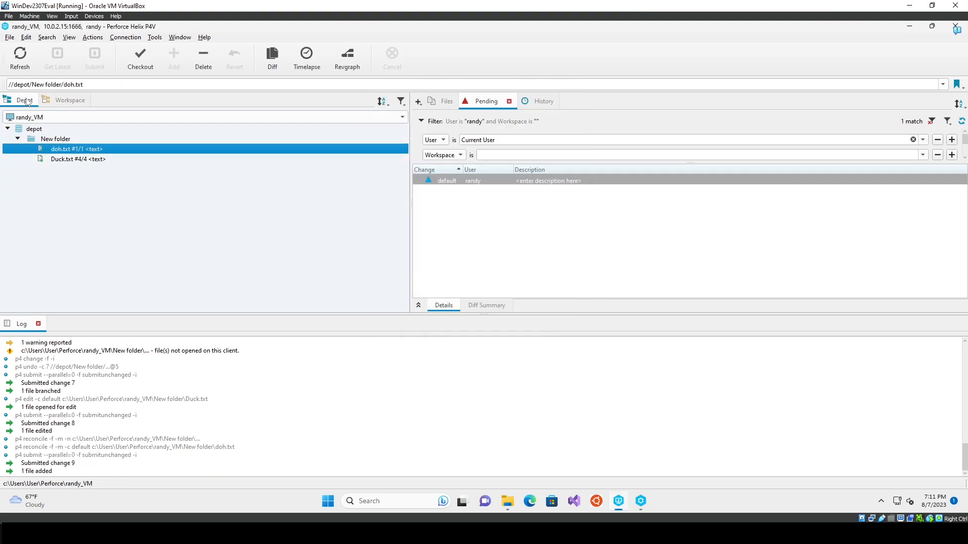
{"action": "left_click", "coordinate": [61, 103]}
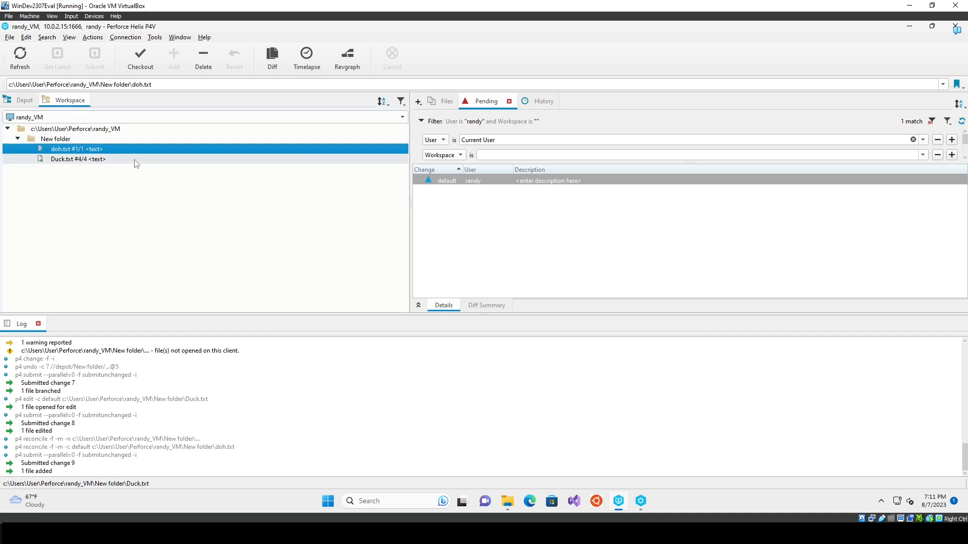